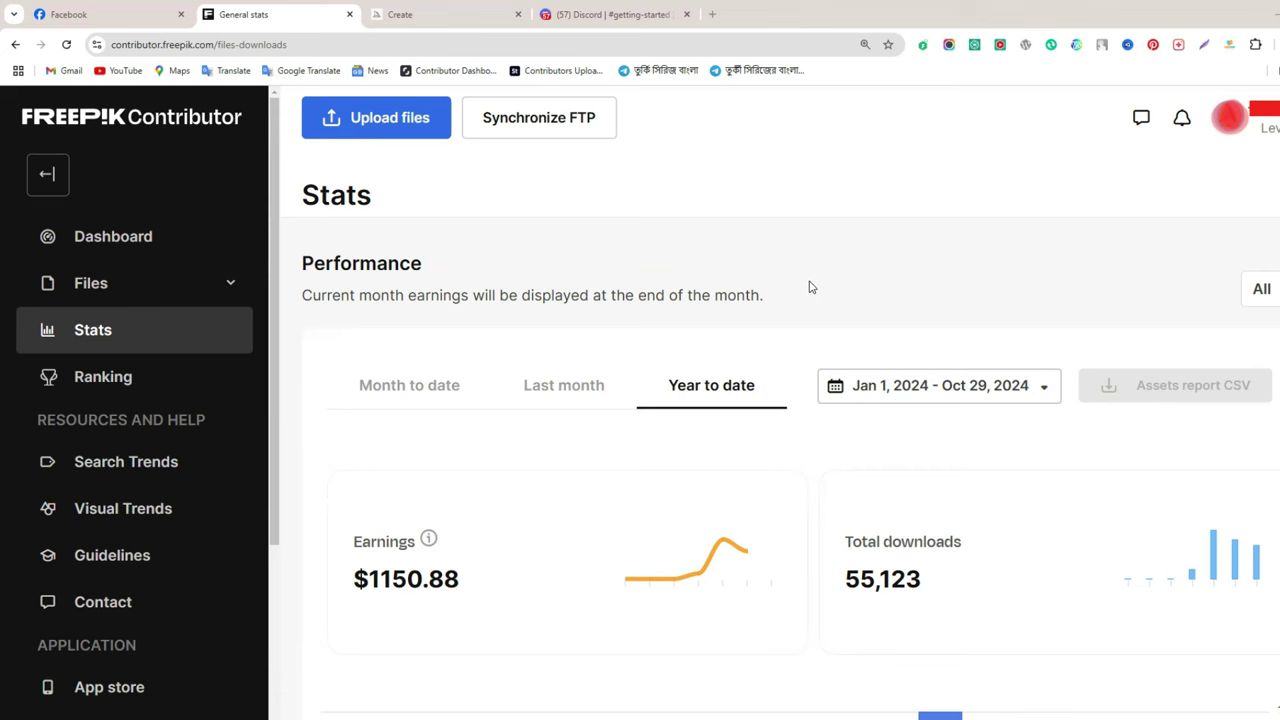
# Leave the Freepik contributor stats and bring up the Midjourney getting-started channel on Discord.
pyautogui.scroll(-3, 43, 520)
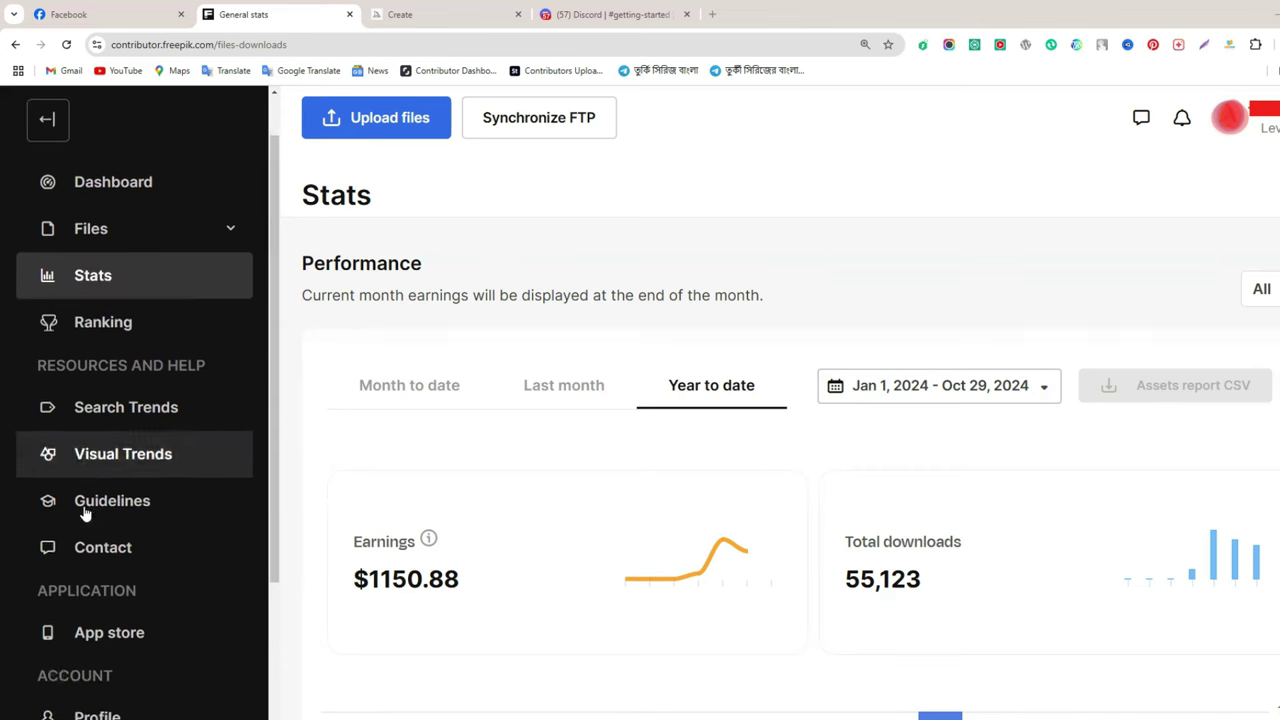
pyautogui.scroll(3, 43, 517)
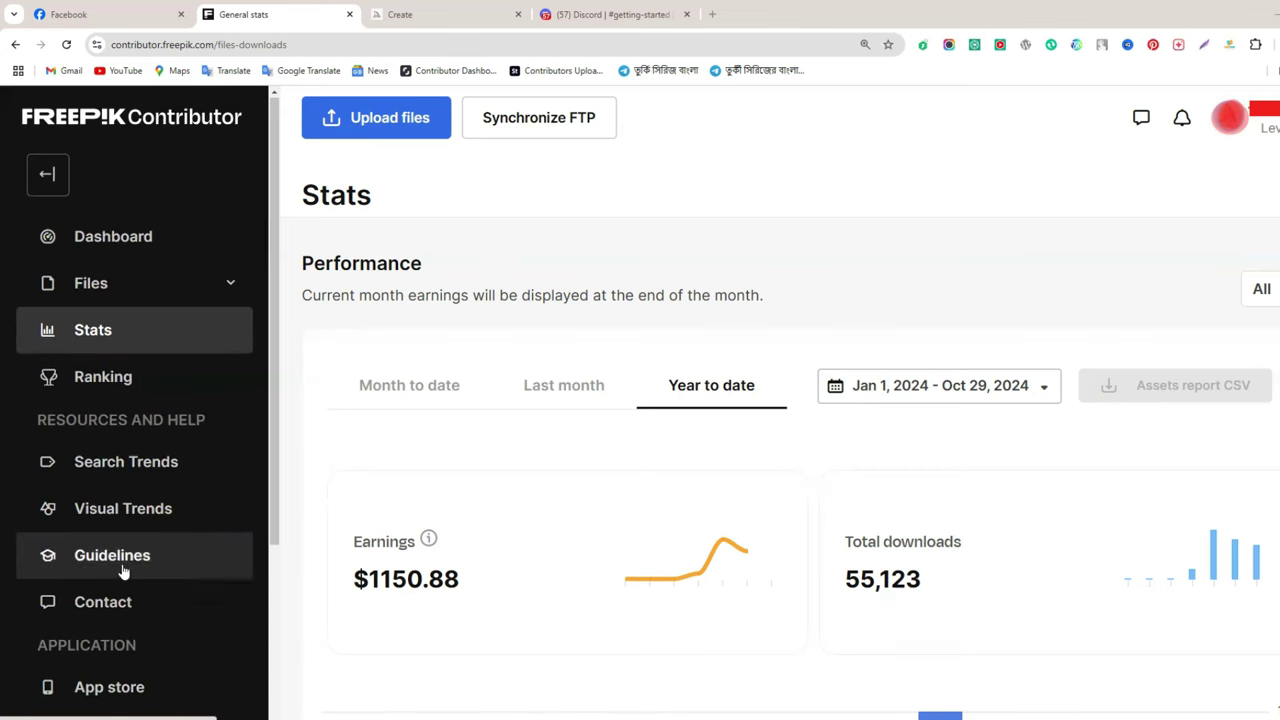
pyautogui.click(600, 12)
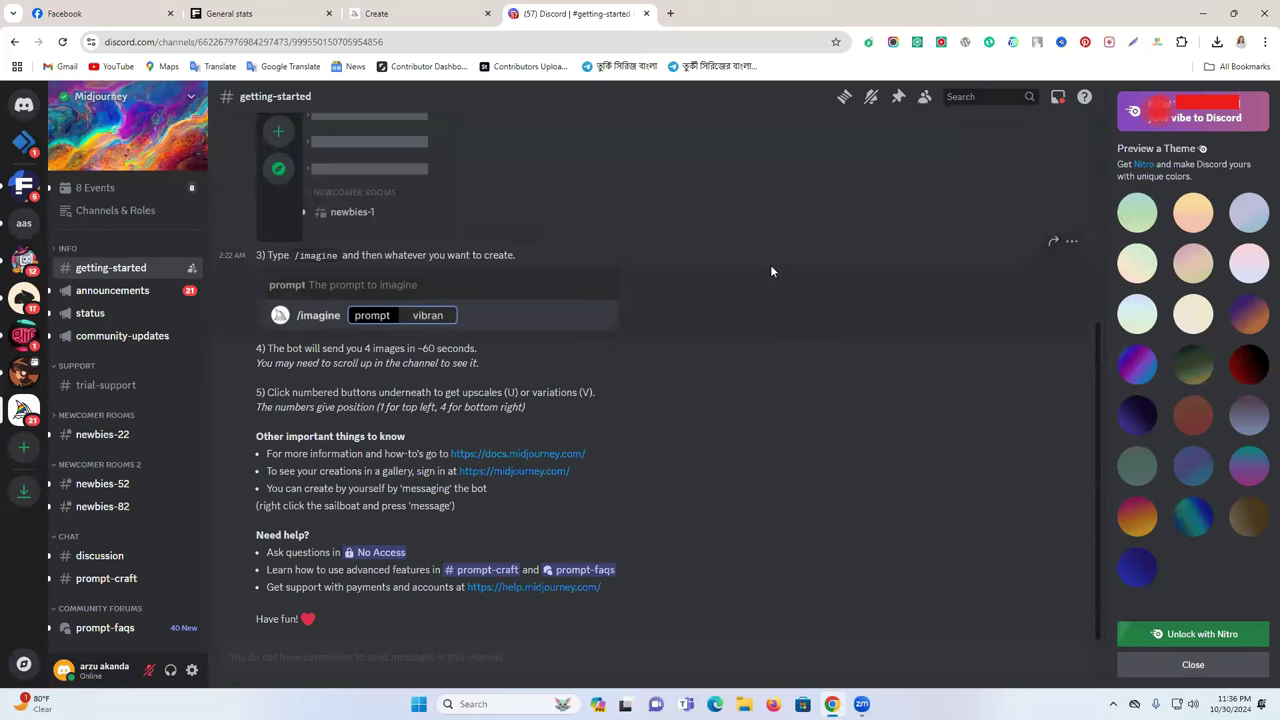
# Search Google for midjourney in a new browser tab and open the official Midjourney website.
pyautogui.click(668, 13)
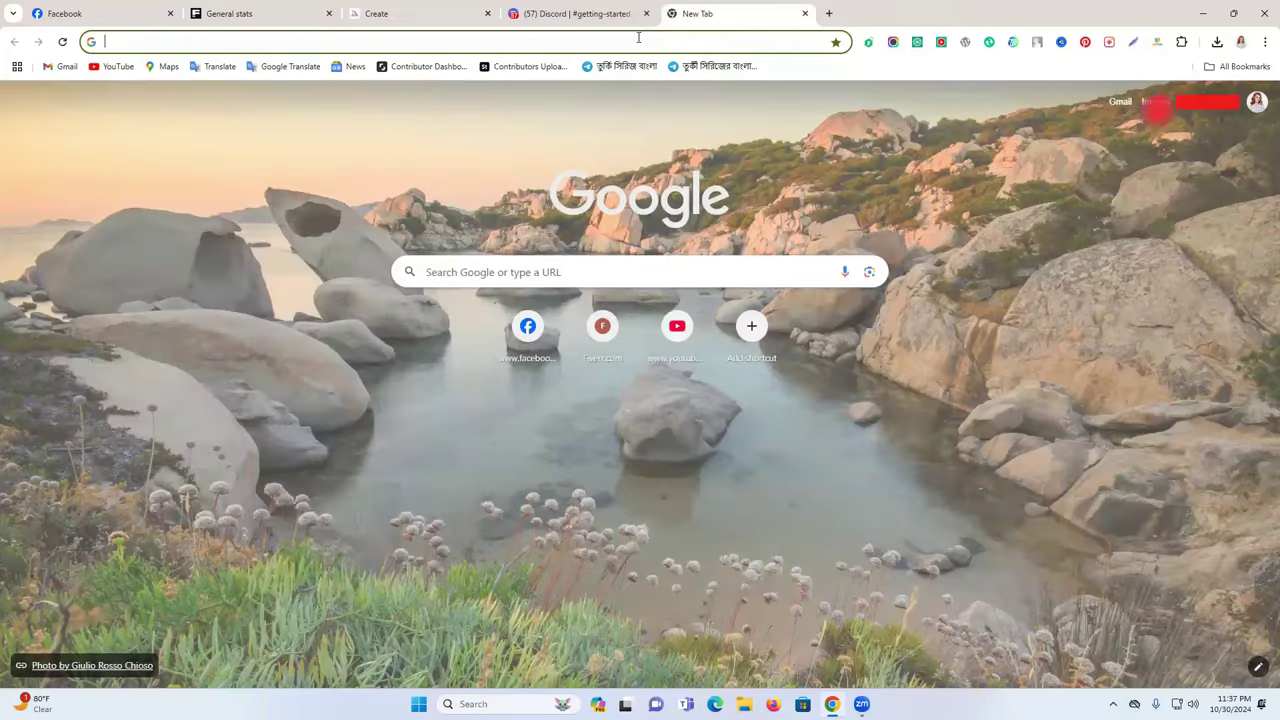
pyautogui.click(638, 37)
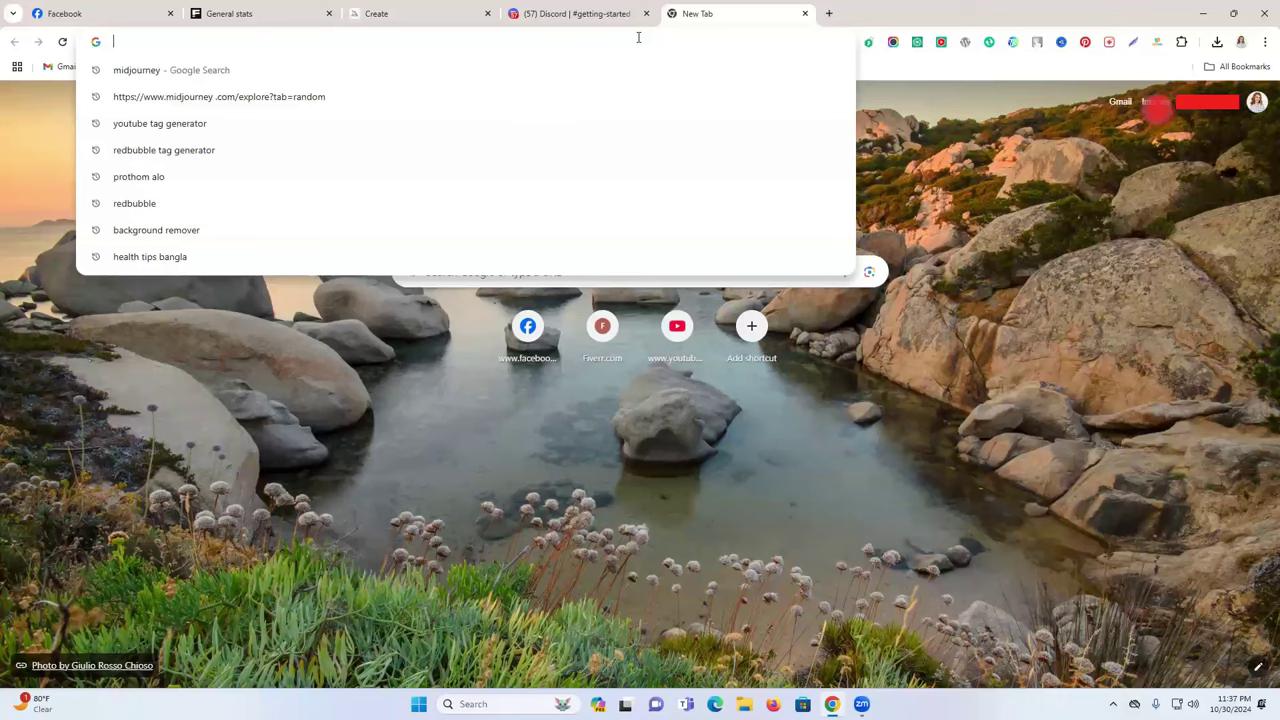
pyautogui.click(380, 78)
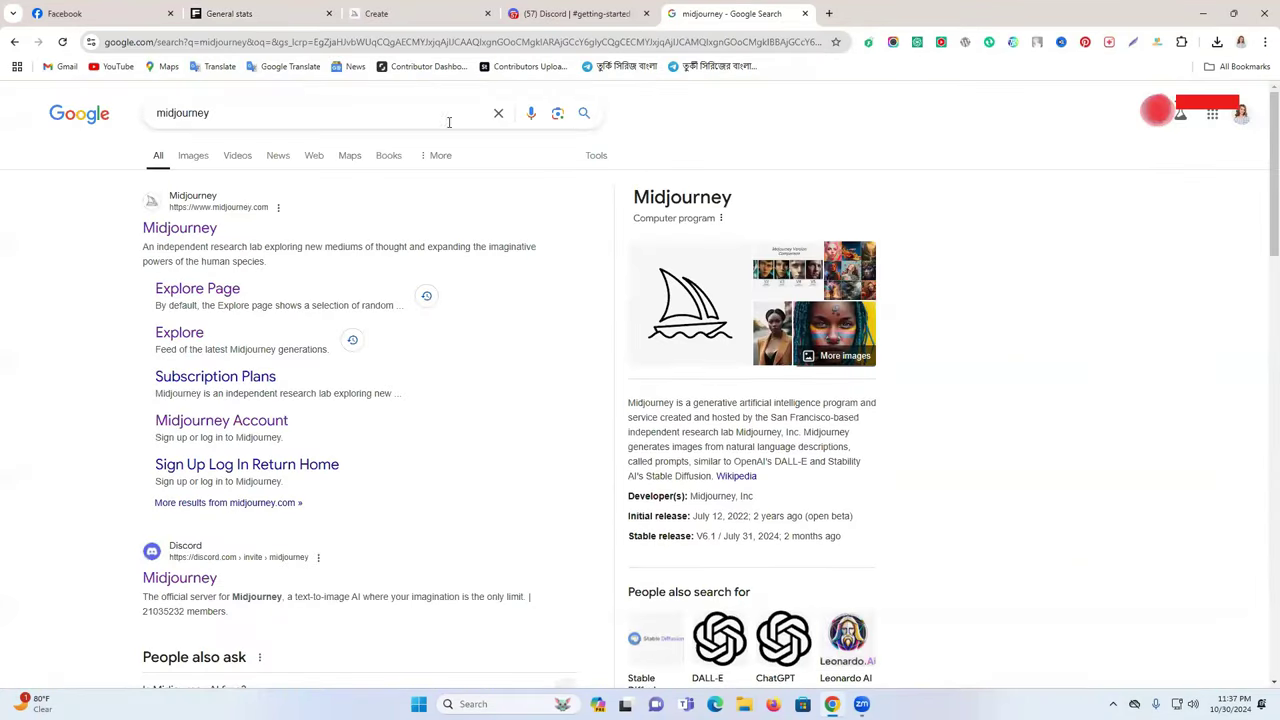
pyautogui.click(172, 231)
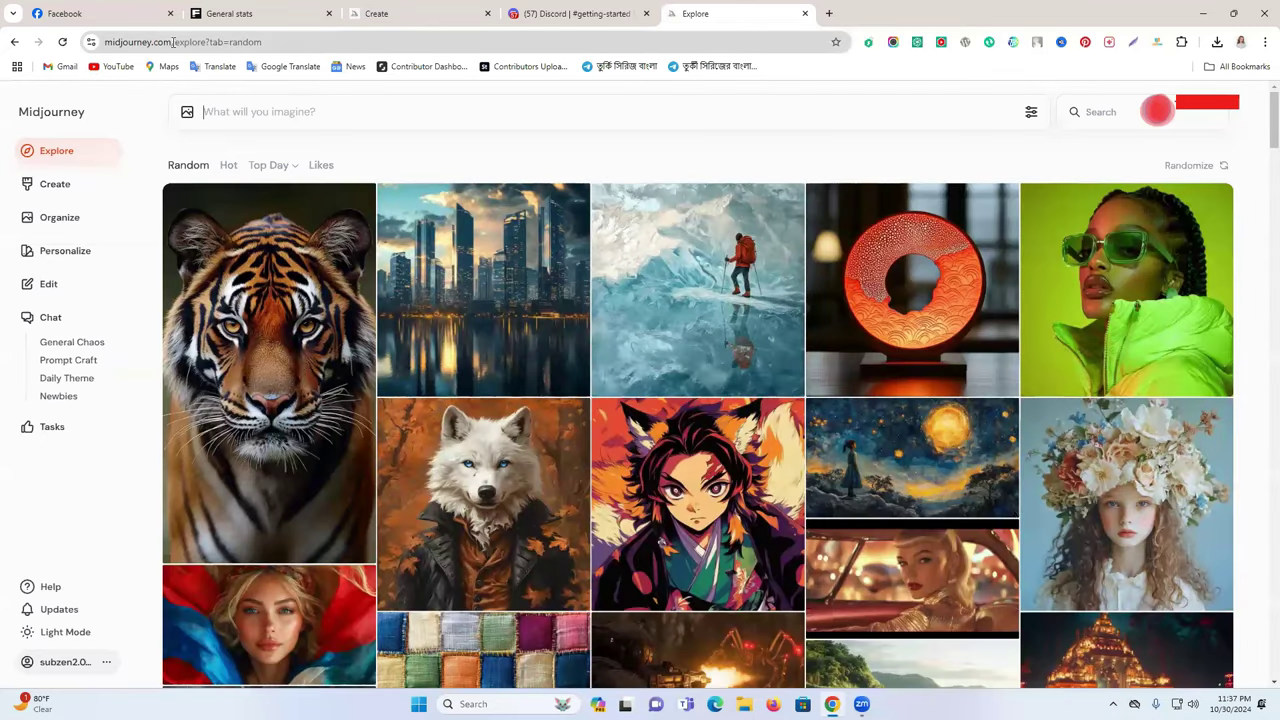
pyautogui.moveTo(172, 42); pyautogui.dragTo(120, 46)
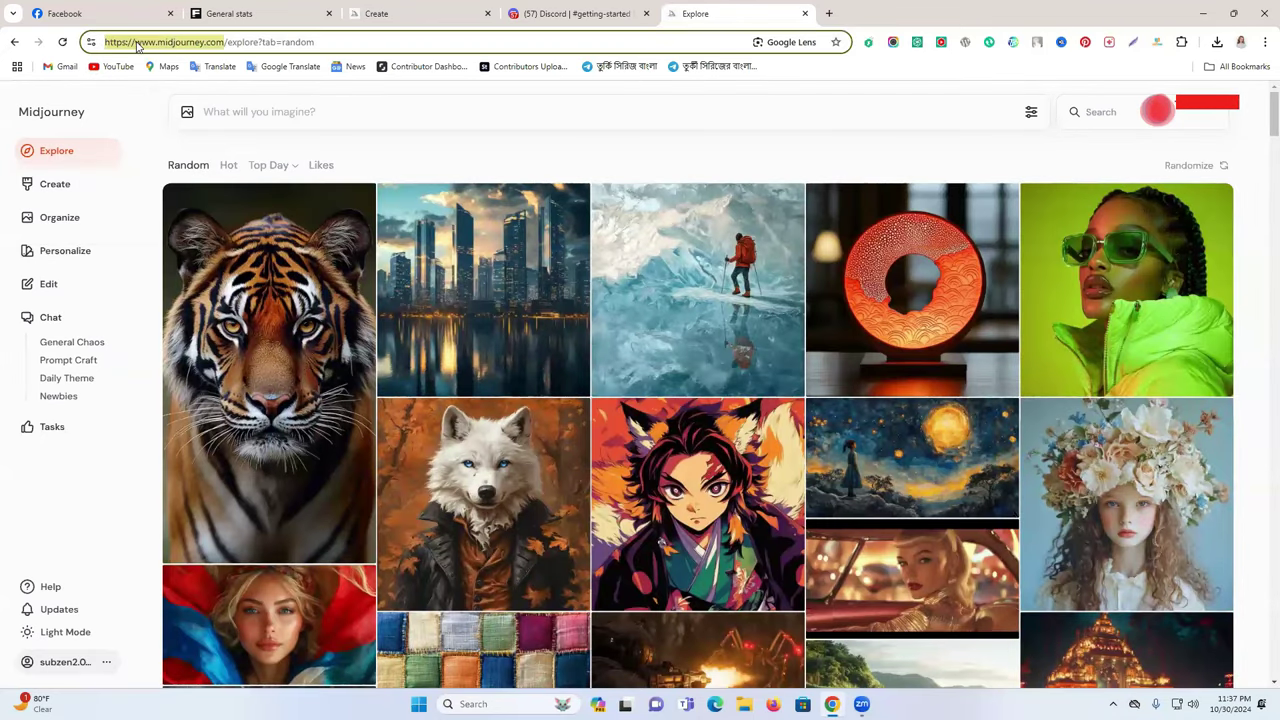
pyautogui.rightClick(137, 45)
pyautogui.click(228, 166)
pyautogui.click(773, 704)
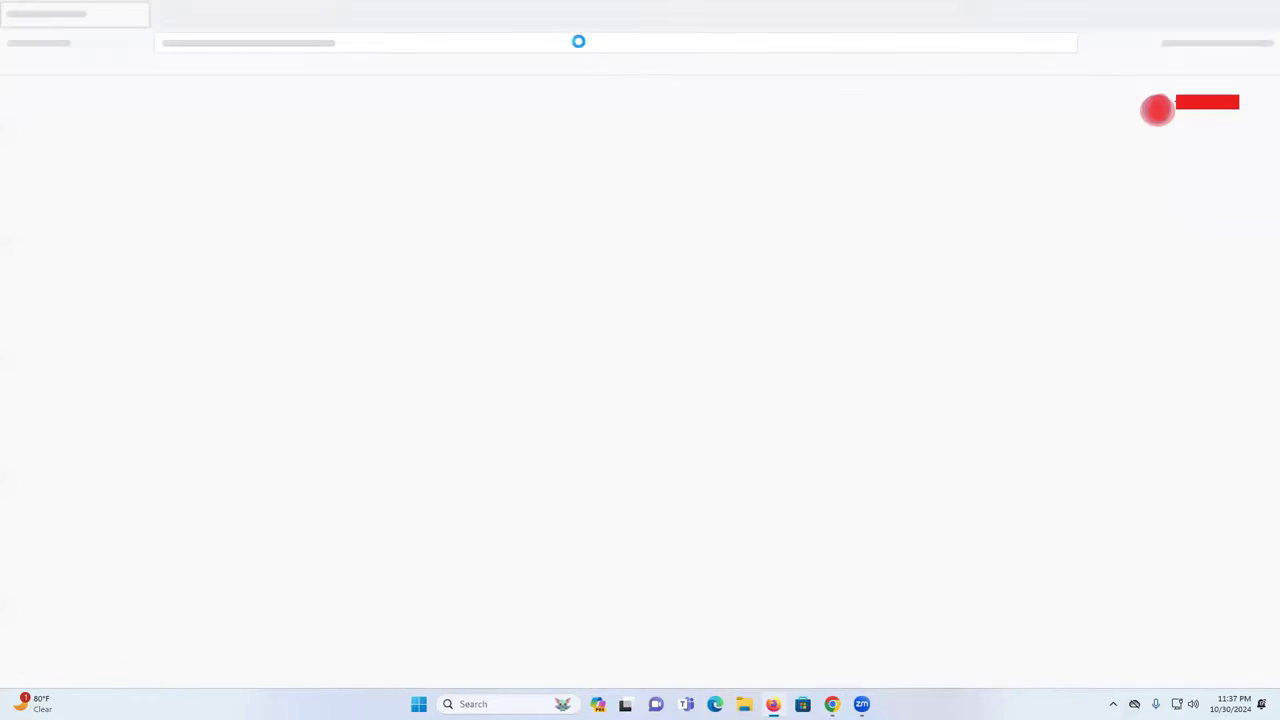
pyautogui.hotkey('ctrl', 'v')
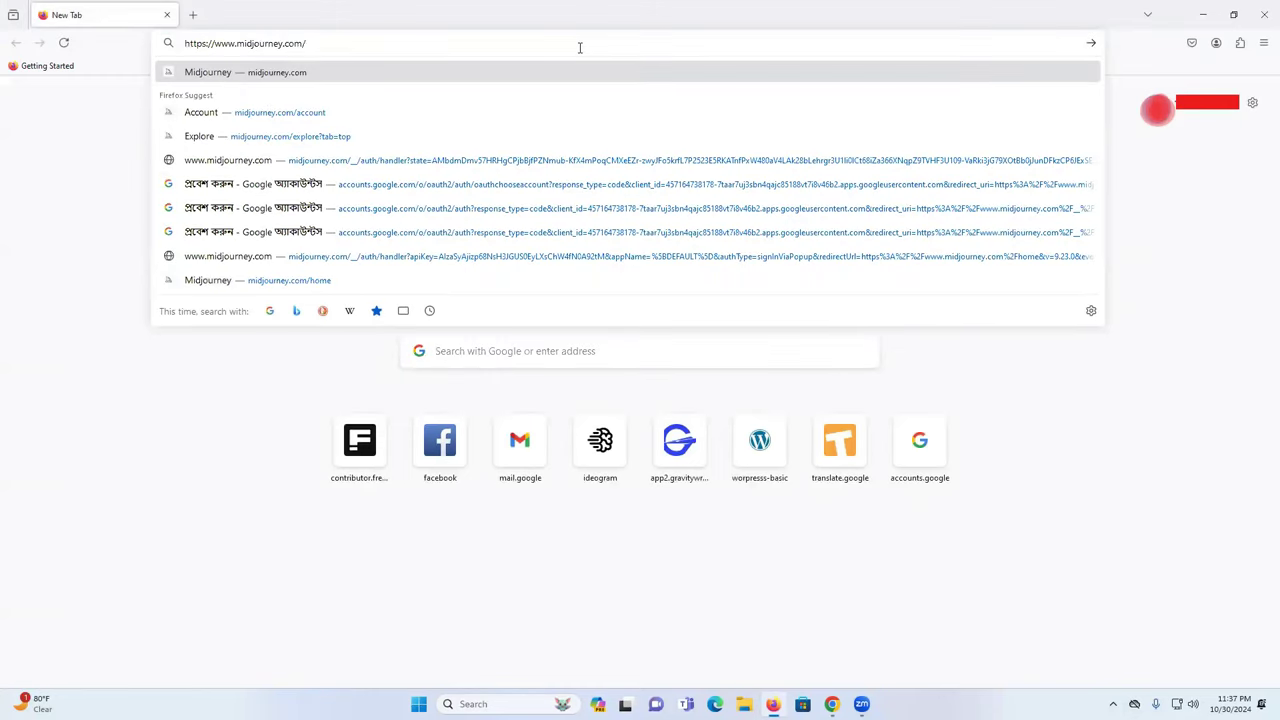
pyautogui.press('Return')
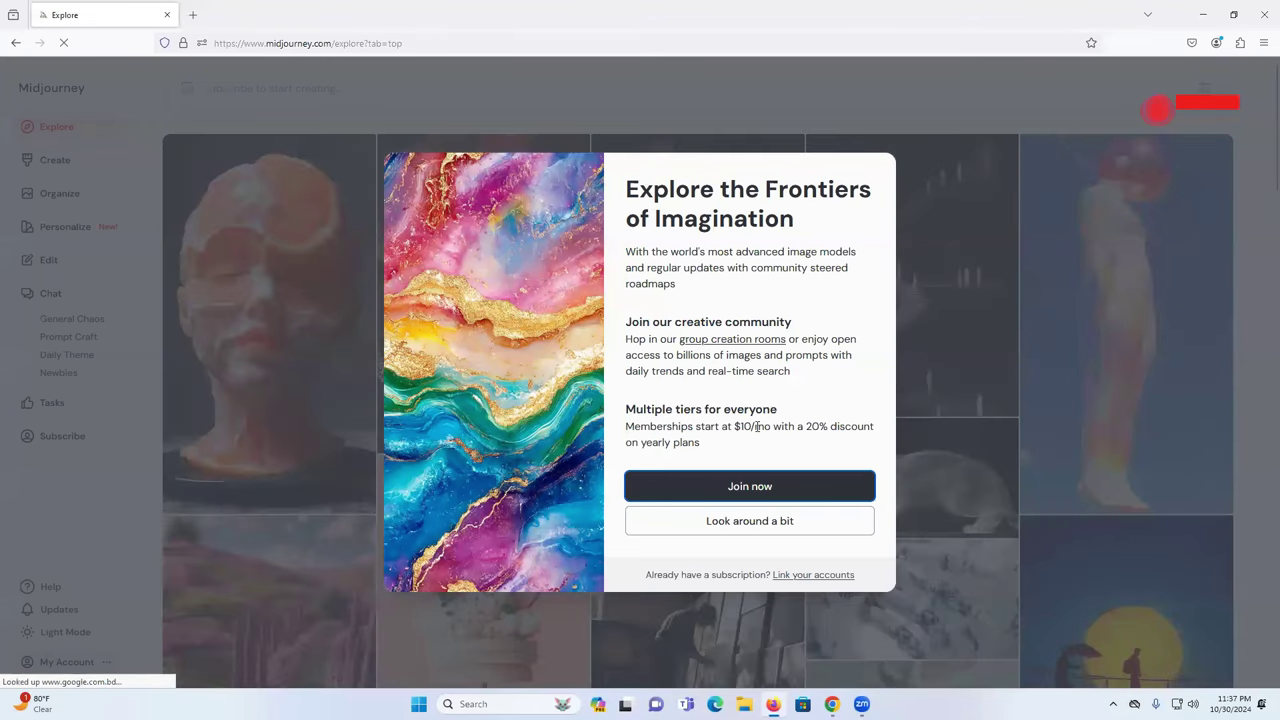
# Open Midjourney's subscription plans from the join invitation and try to access the Create page.
pyautogui.click(741, 493)
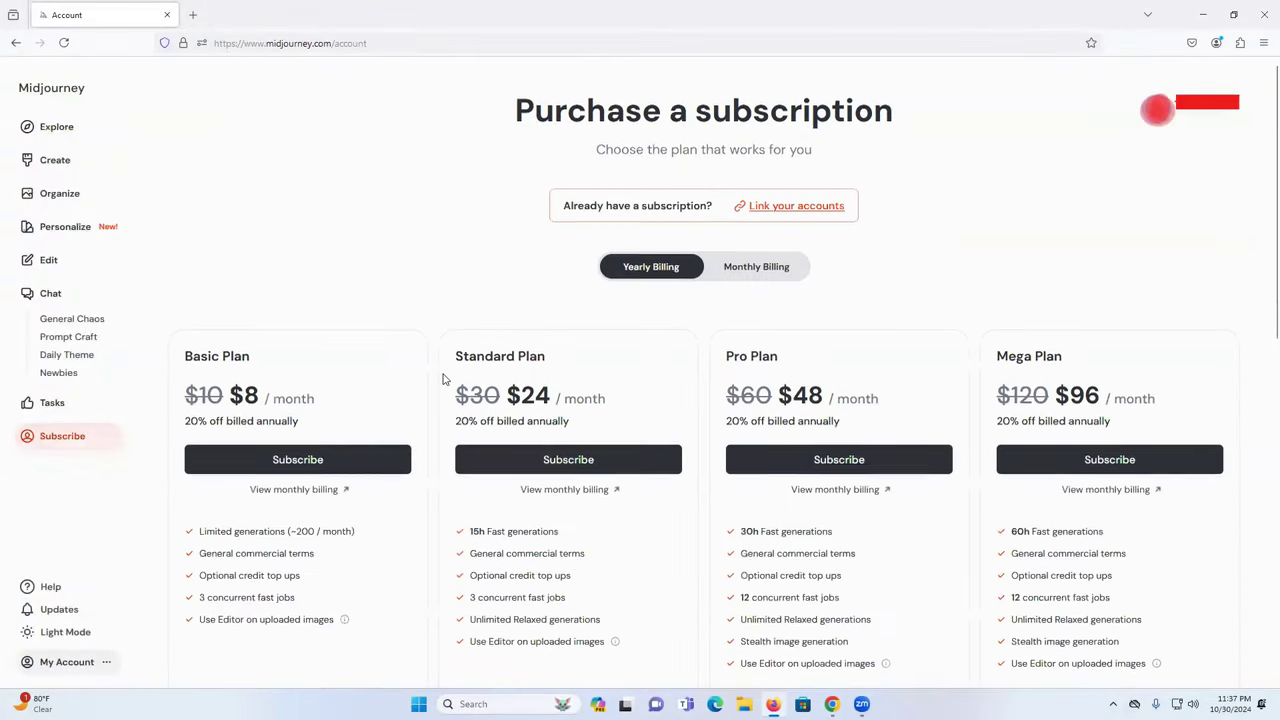
pyautogui.scroll(-1, 443, 374)
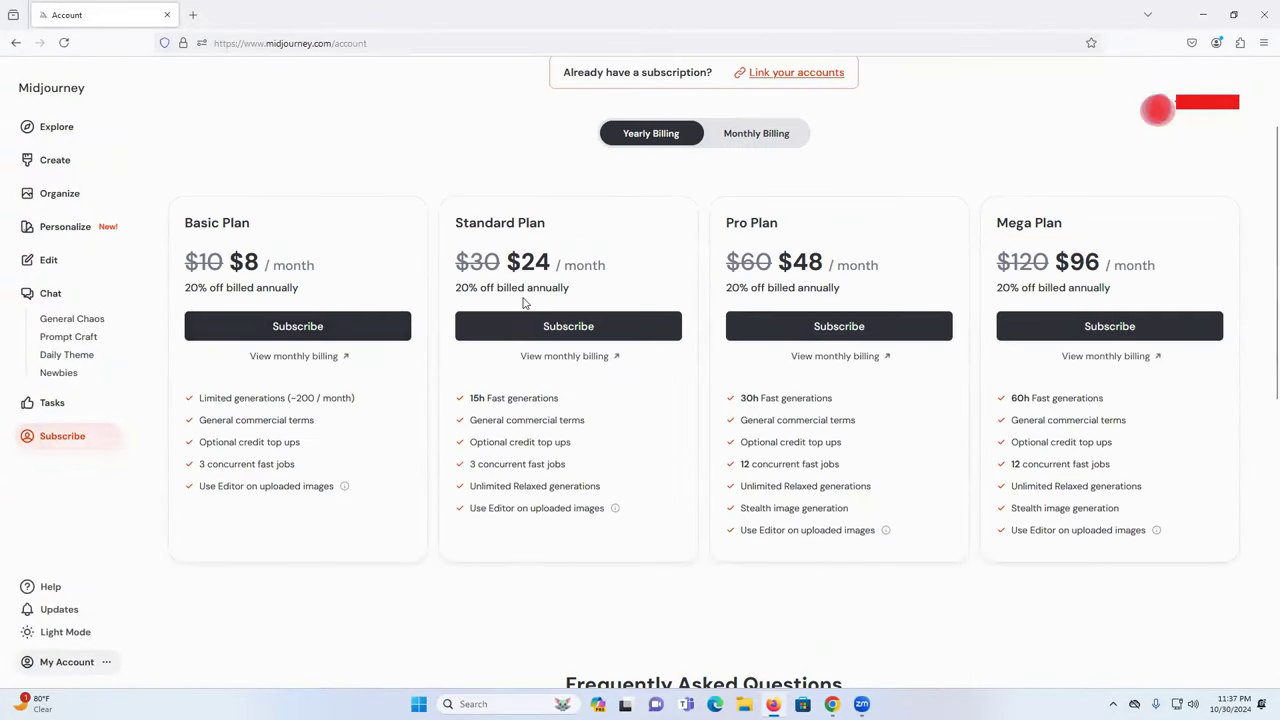
pyautogui.scroll(1, 257, 262)
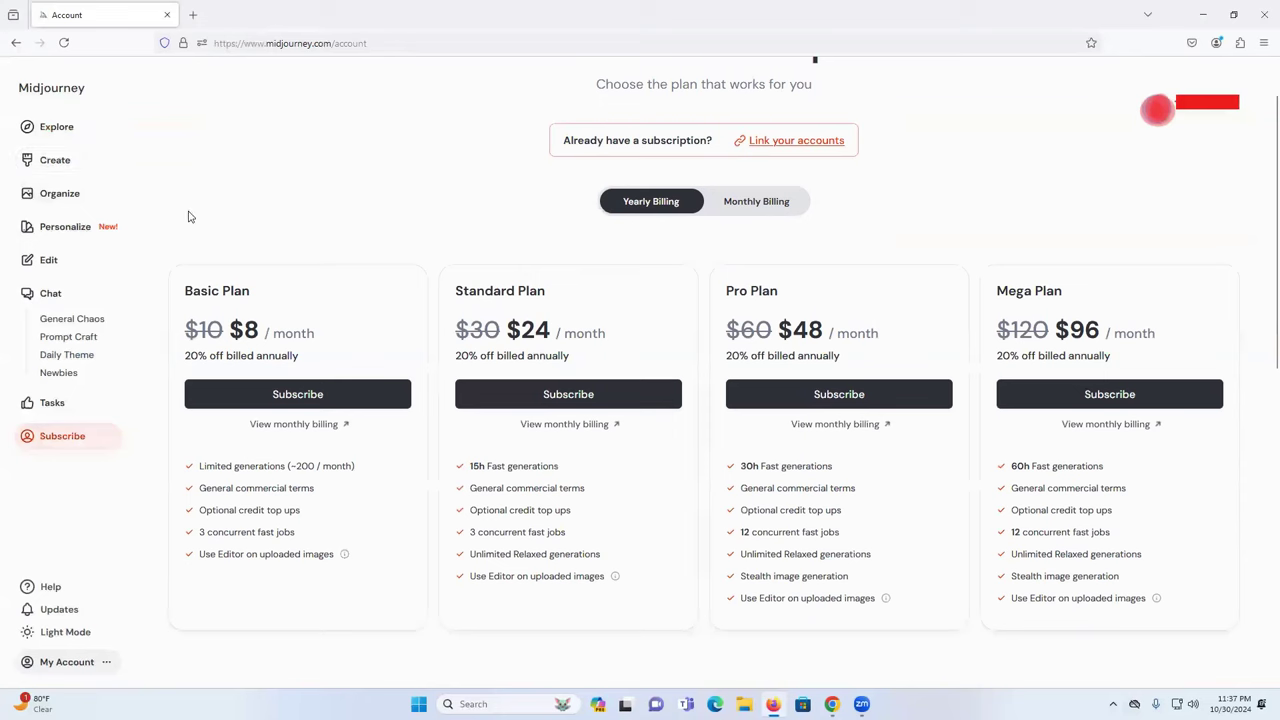
pyautogui.click(56, 163)
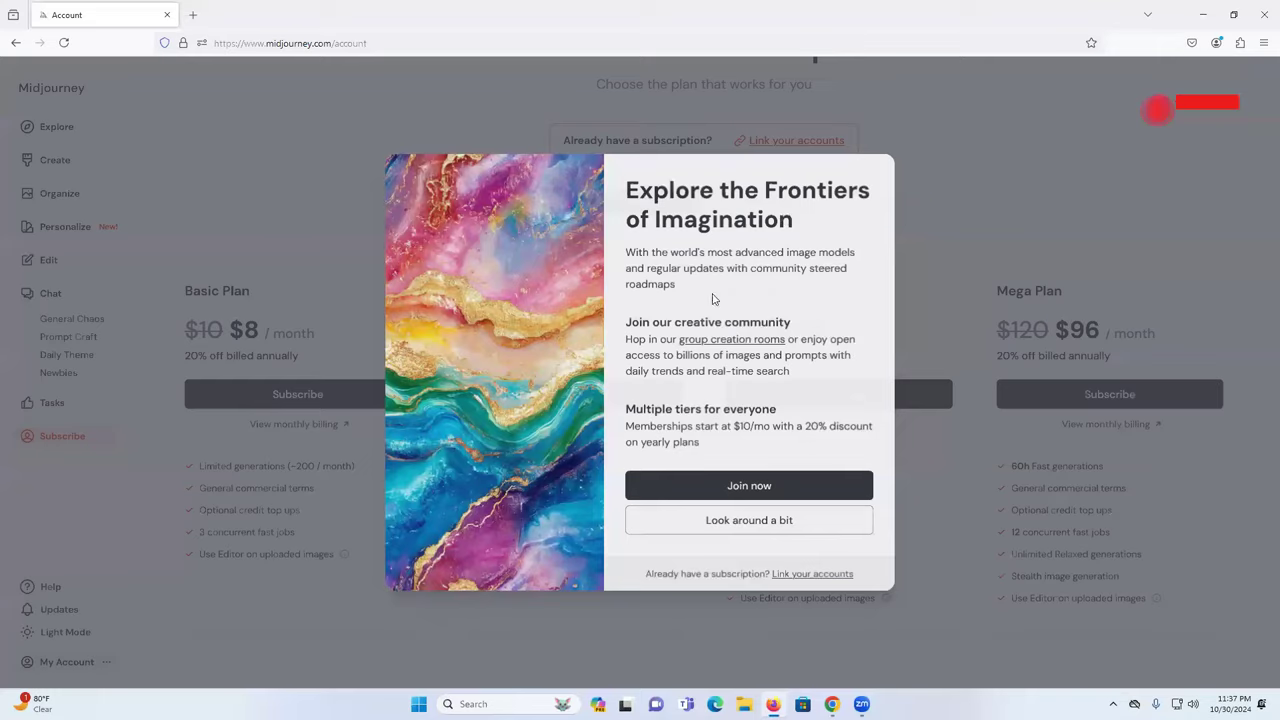
pyautogui.click(918, 298)
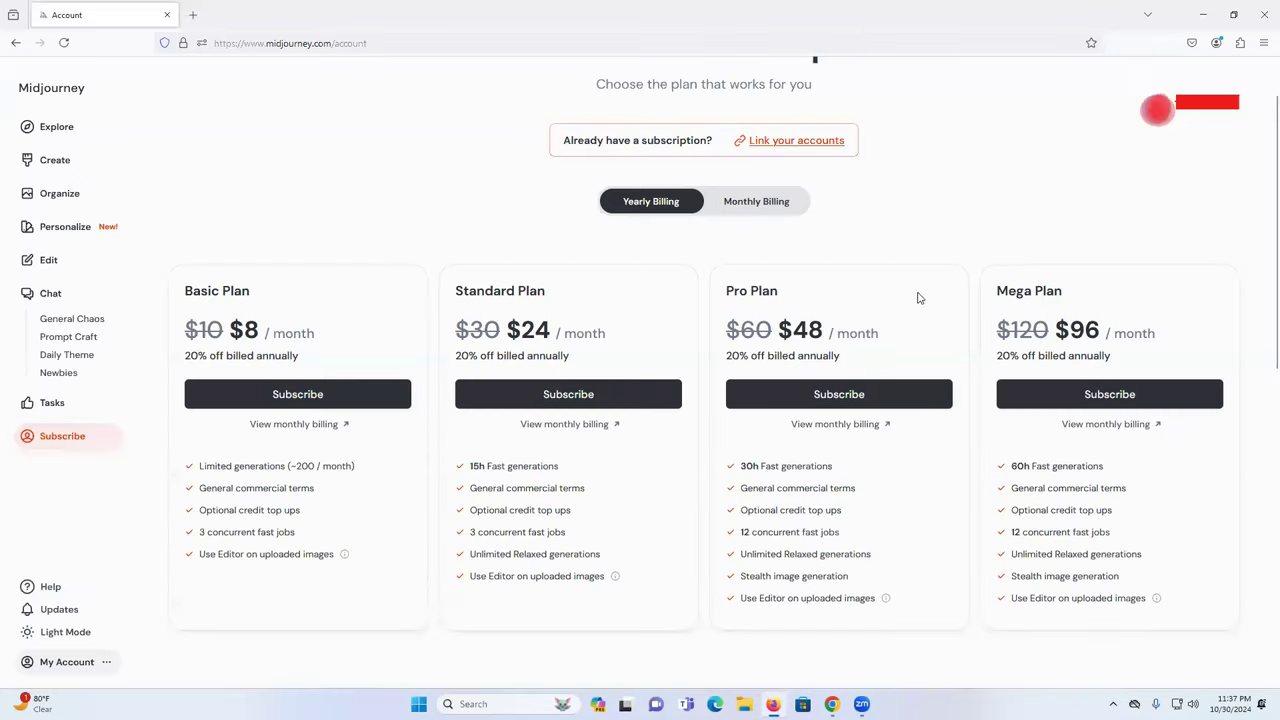
# Examine the Basic Plan's yearly price and discount, and switch the plans to monthly billing.
pyautogui.scroll(-1, 839, 335)
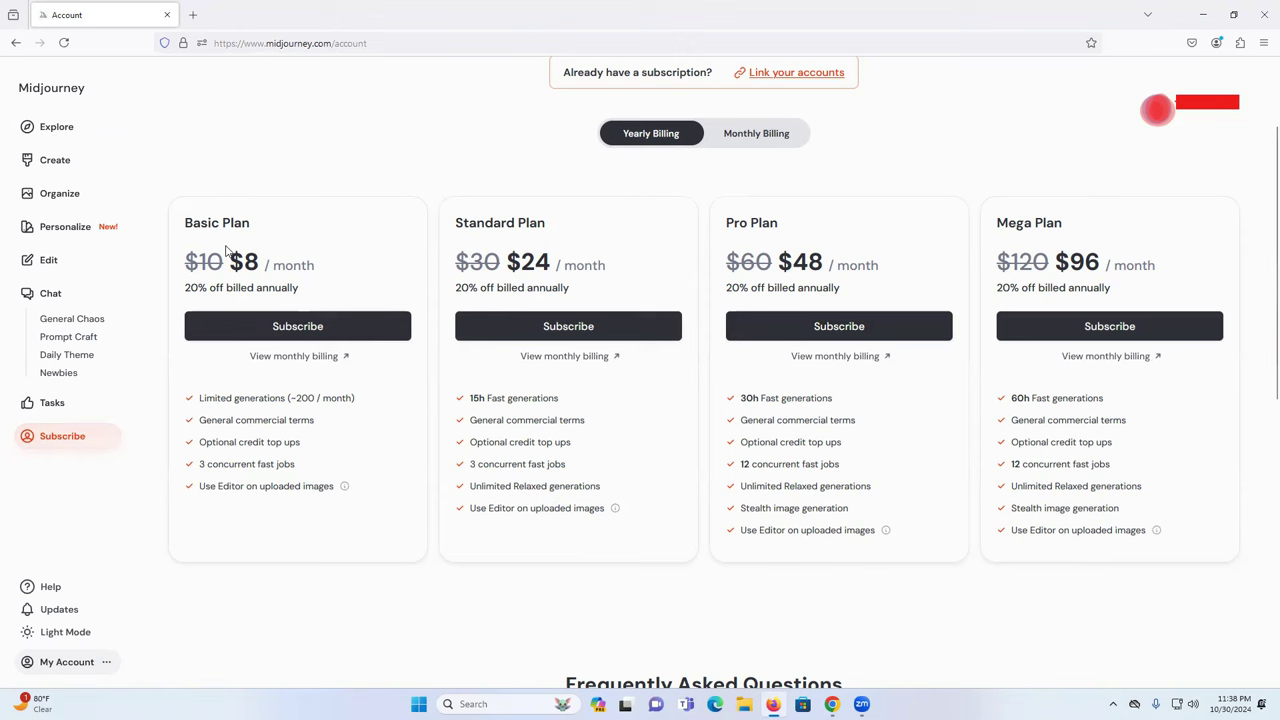
pyautogui.moveTo(257, 262); pyautogui.dragTo(235, 262)
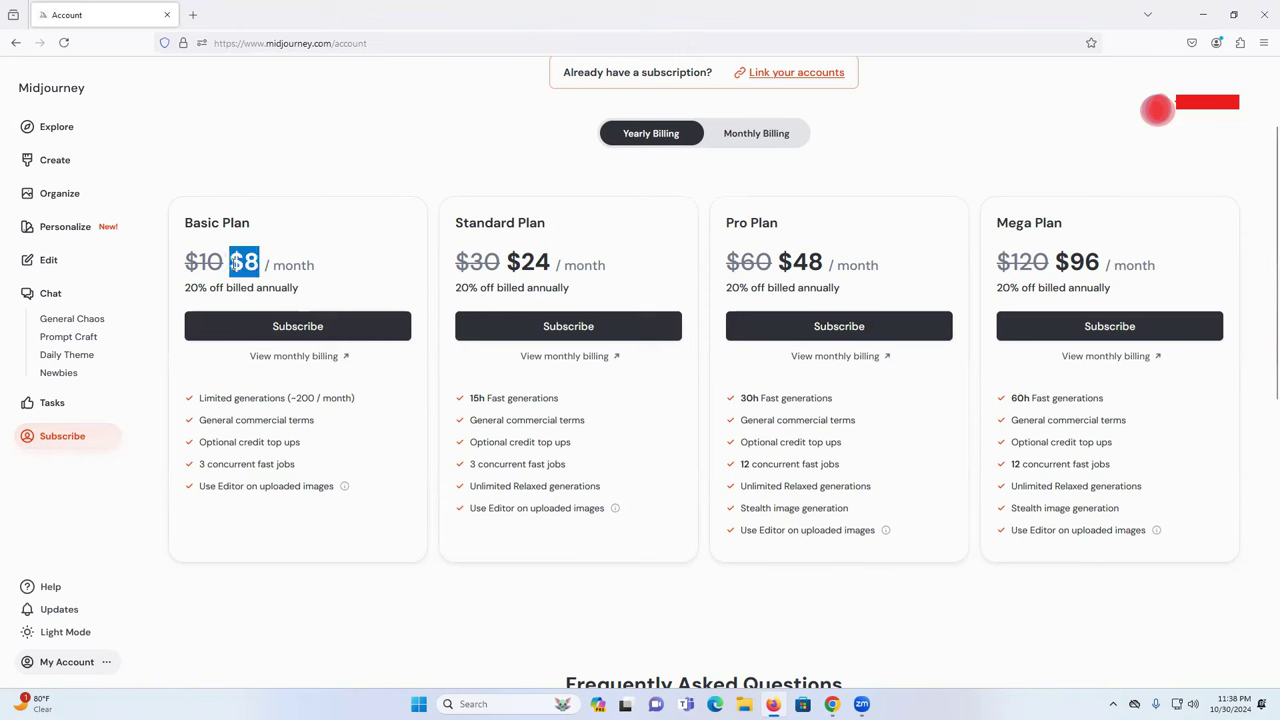
pyautogui.tripleClick(199, 289)
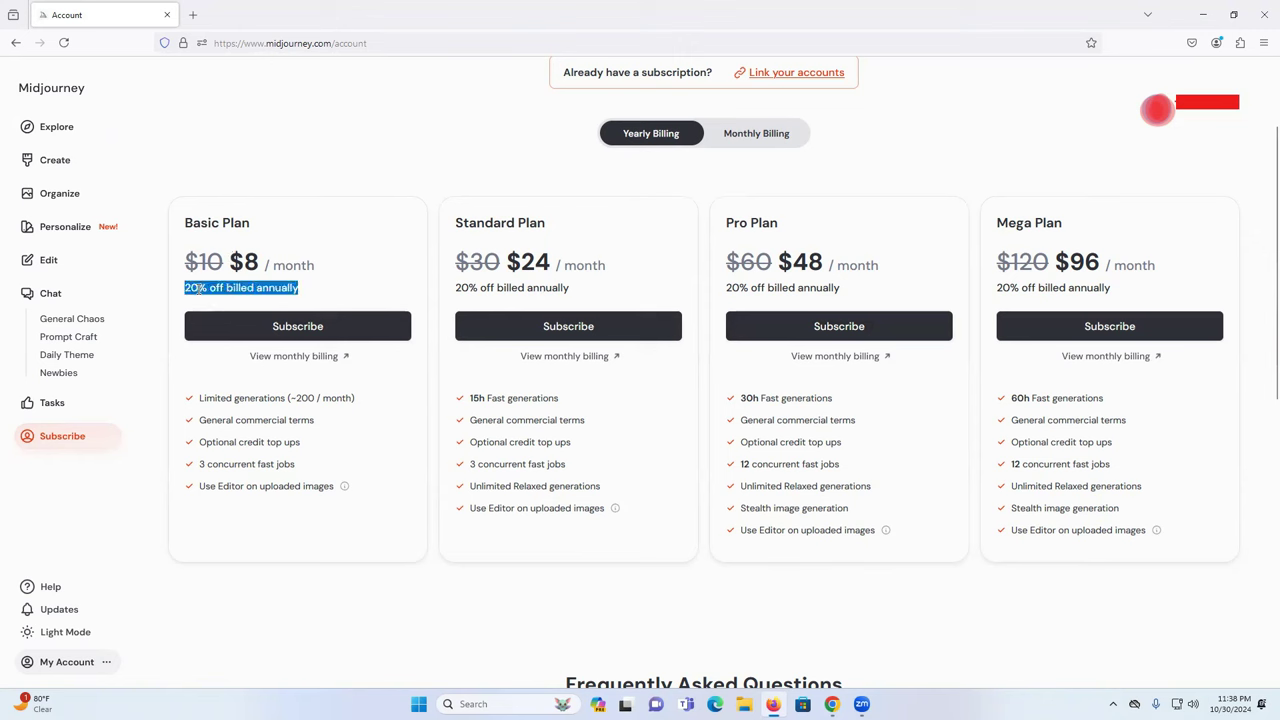
pyautogui.click(770, 136)
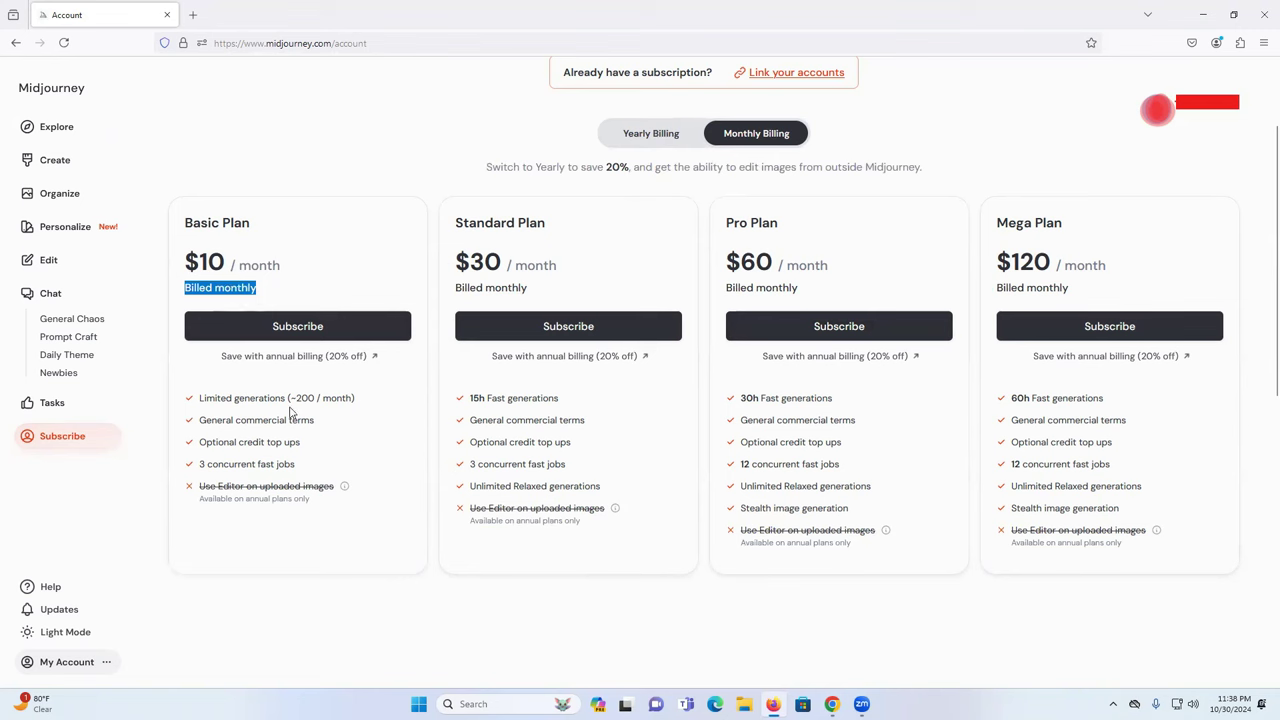
# Compare the Basic and Standard plans and start the checkout for the Standard Plan with monthly billing.
pyautogui.moveTo(181, 222); pyautogui.dragTo(251, 223)
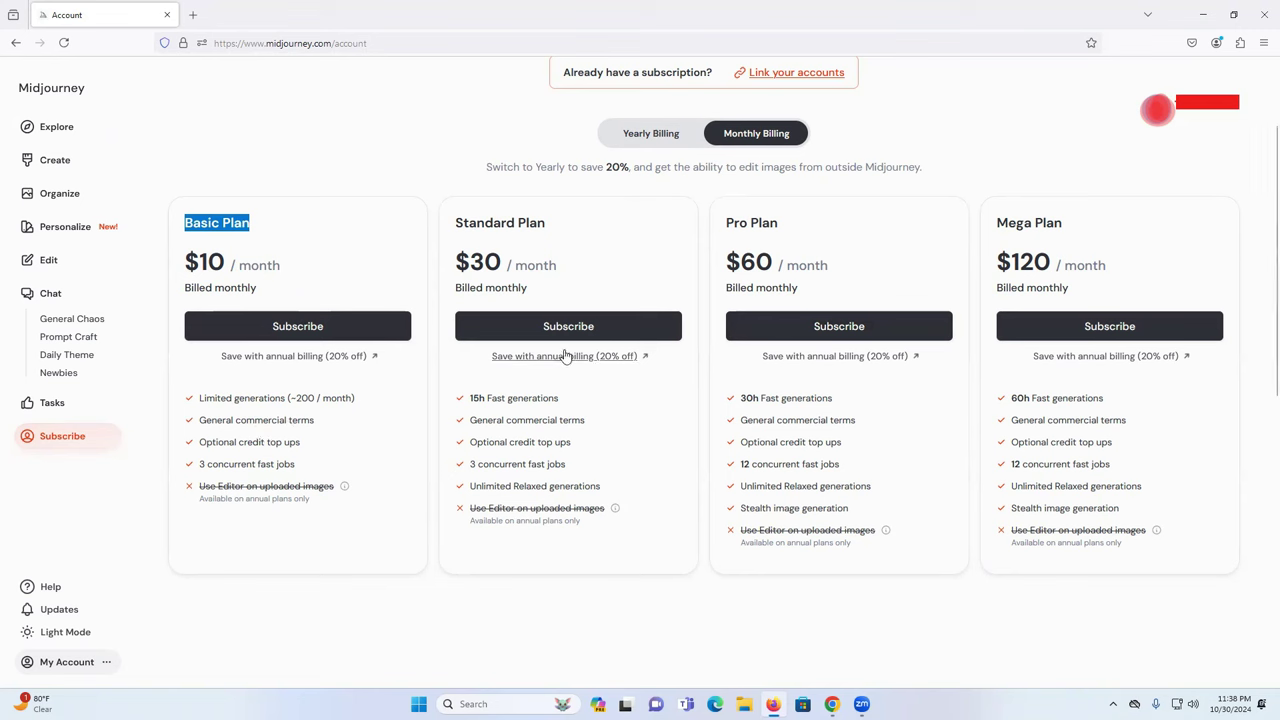
pyautogui.doubleClick(509, 221)
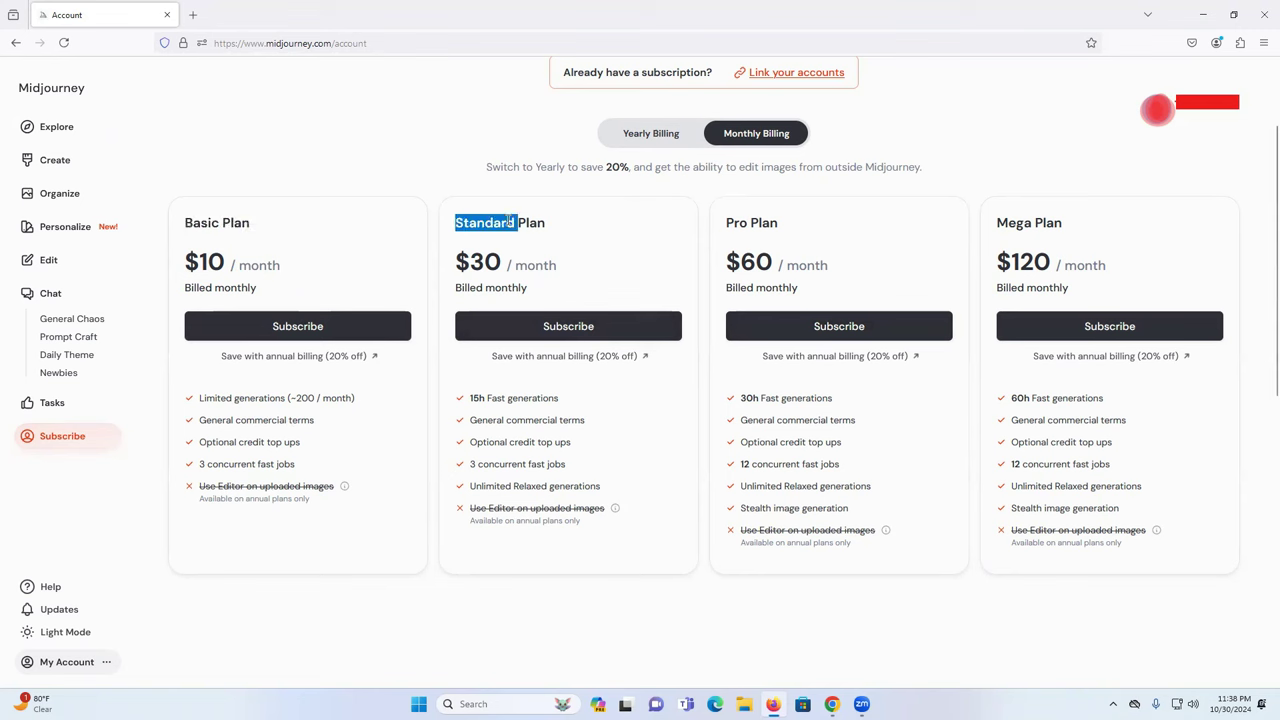
pyautogui.doubleClick(511, 221)
pyautogui.tripleClick(511, 221)
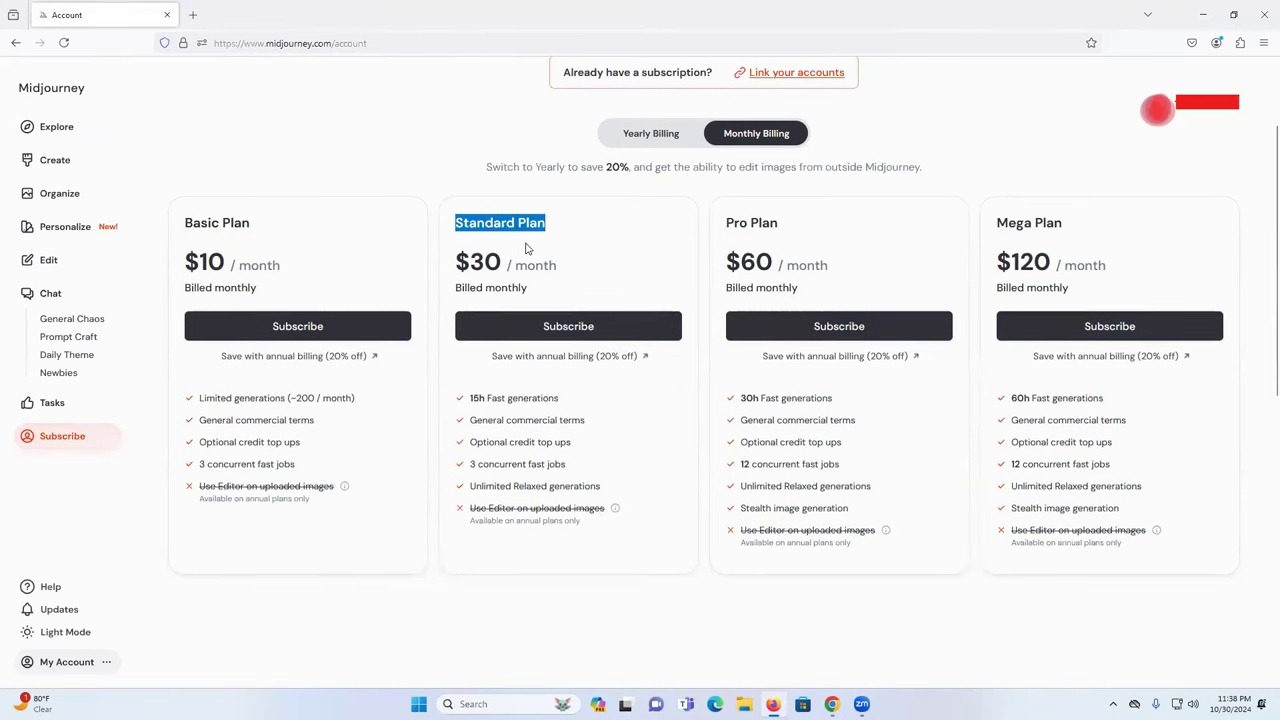
pyautogui.click(557, 330)
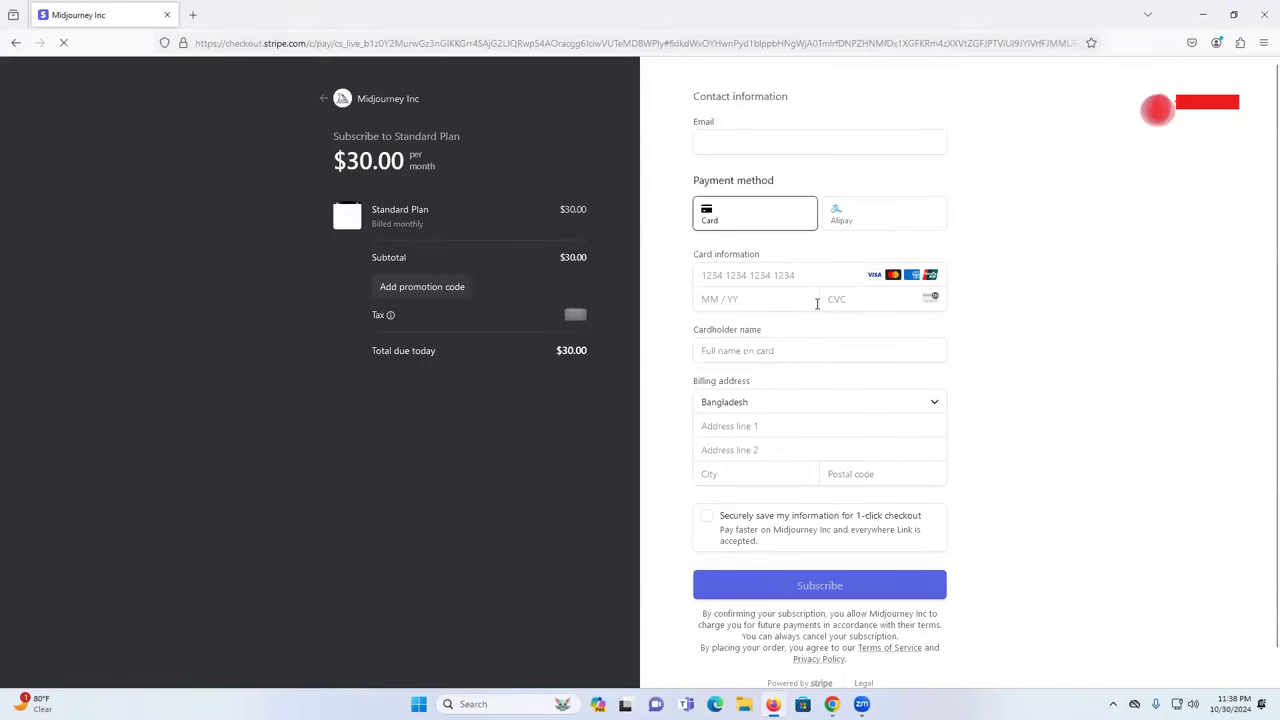
# Look through the checkout's email and card fields and enable saving the information for 1-click checkout.
pyautogui.click(722, 142)
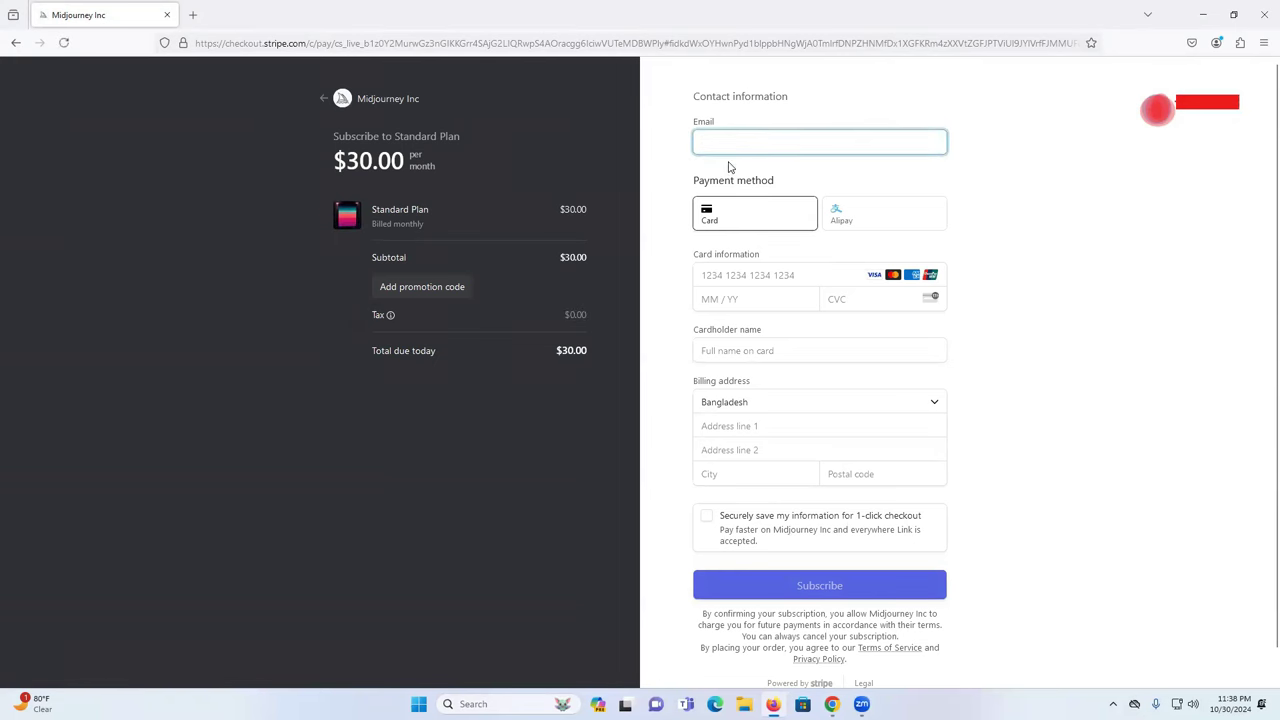
pyautogui.click(728, 272)
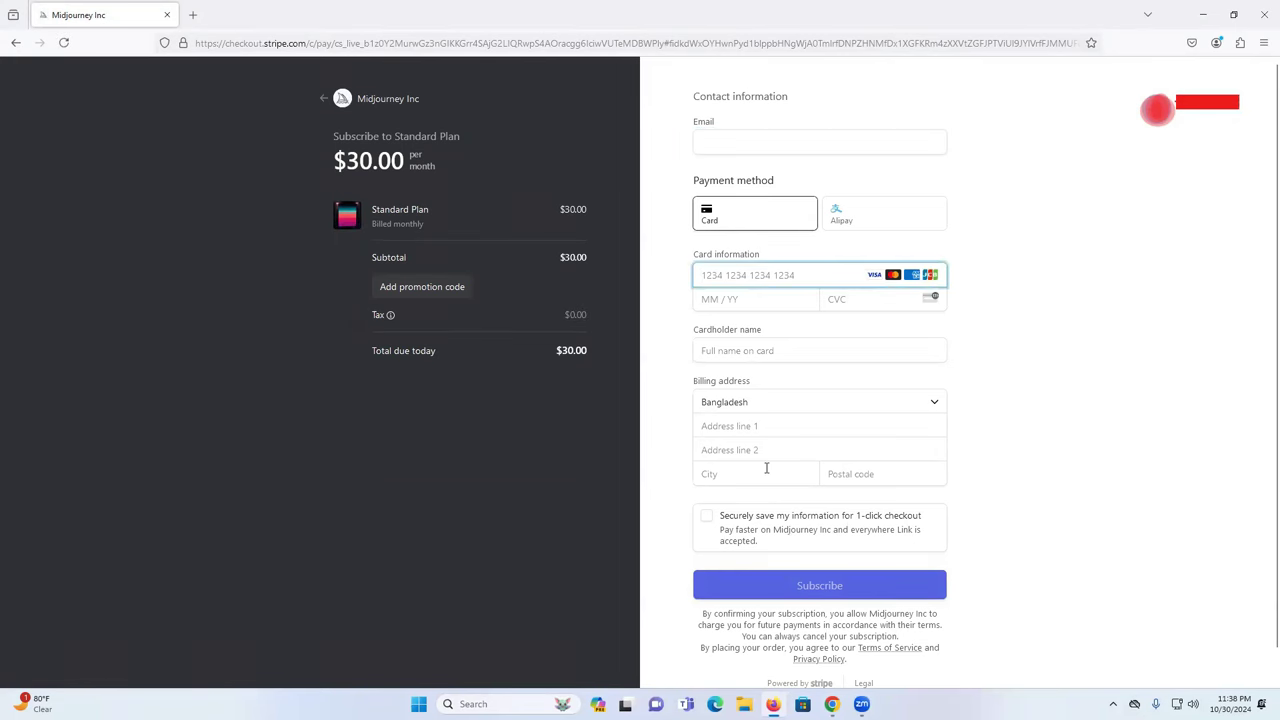
pyautogui.scroll(-1, 766, 468)
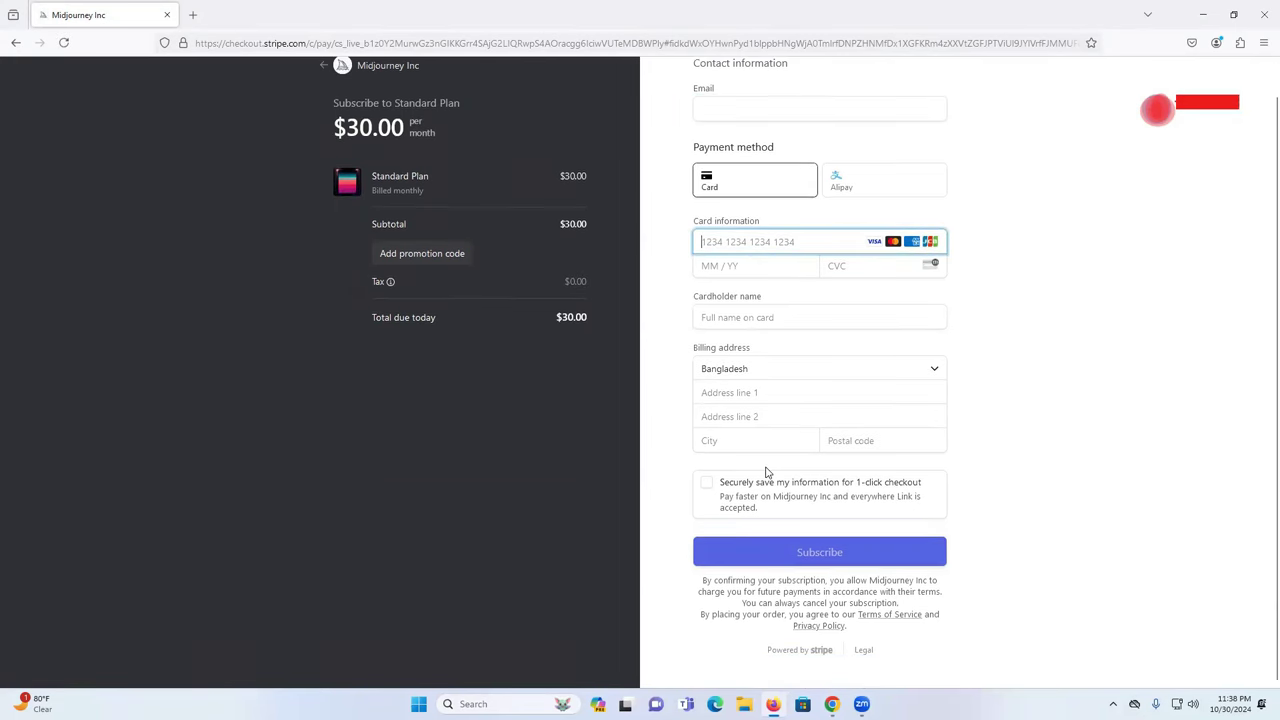
pyautogui.click(707, 483)
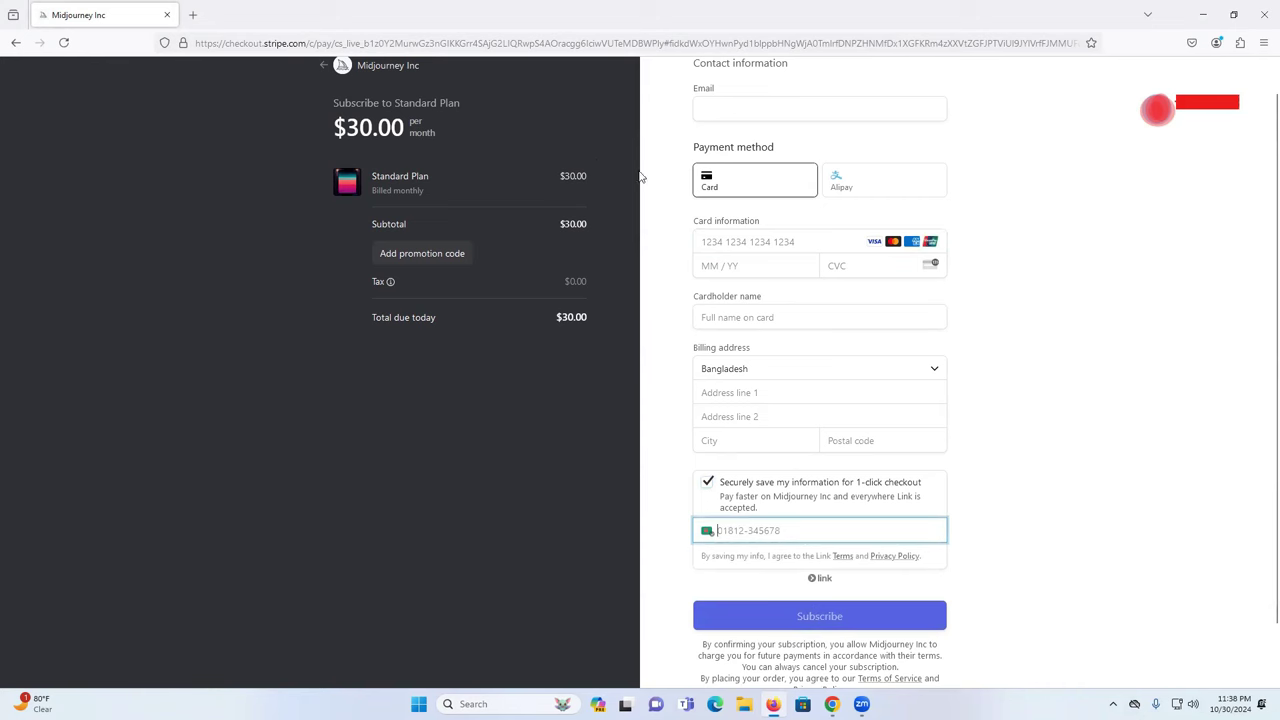
# Leave the Standard Plan checkout and close Firefox to return to Midjourney in Chrome.
pyautogui.click(322, 65)
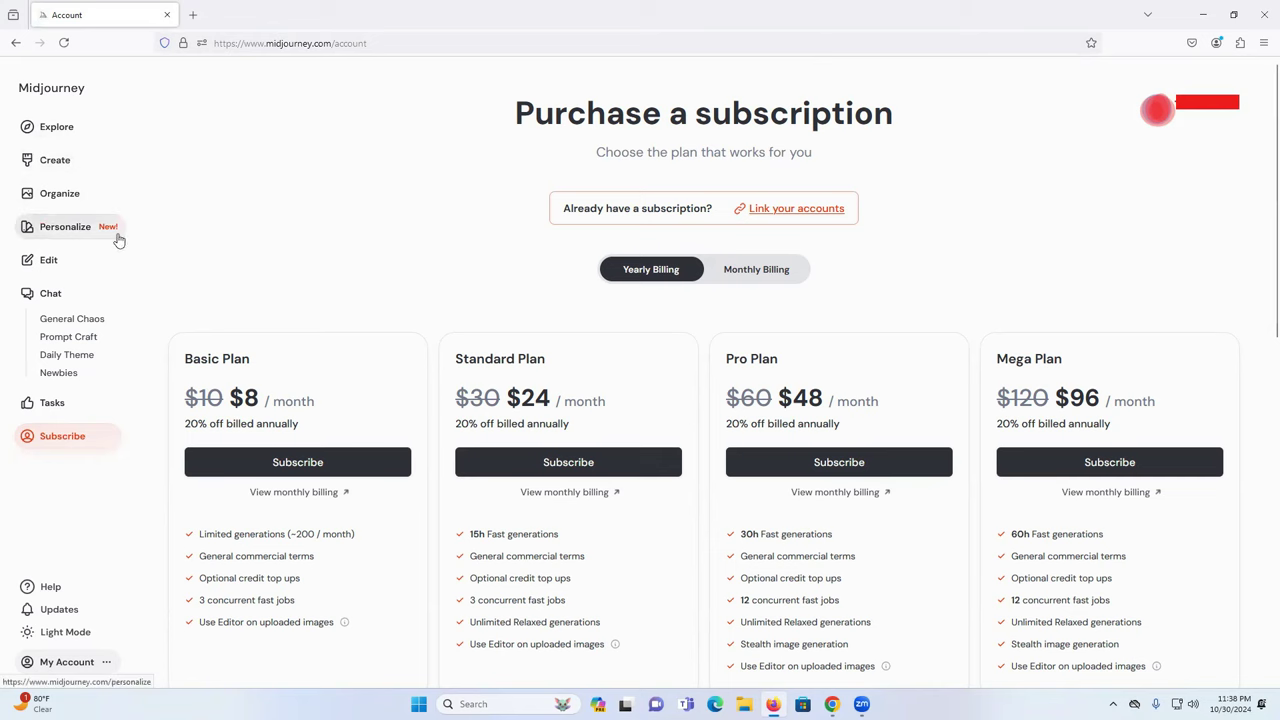
pyautogui.click(1262, 14)
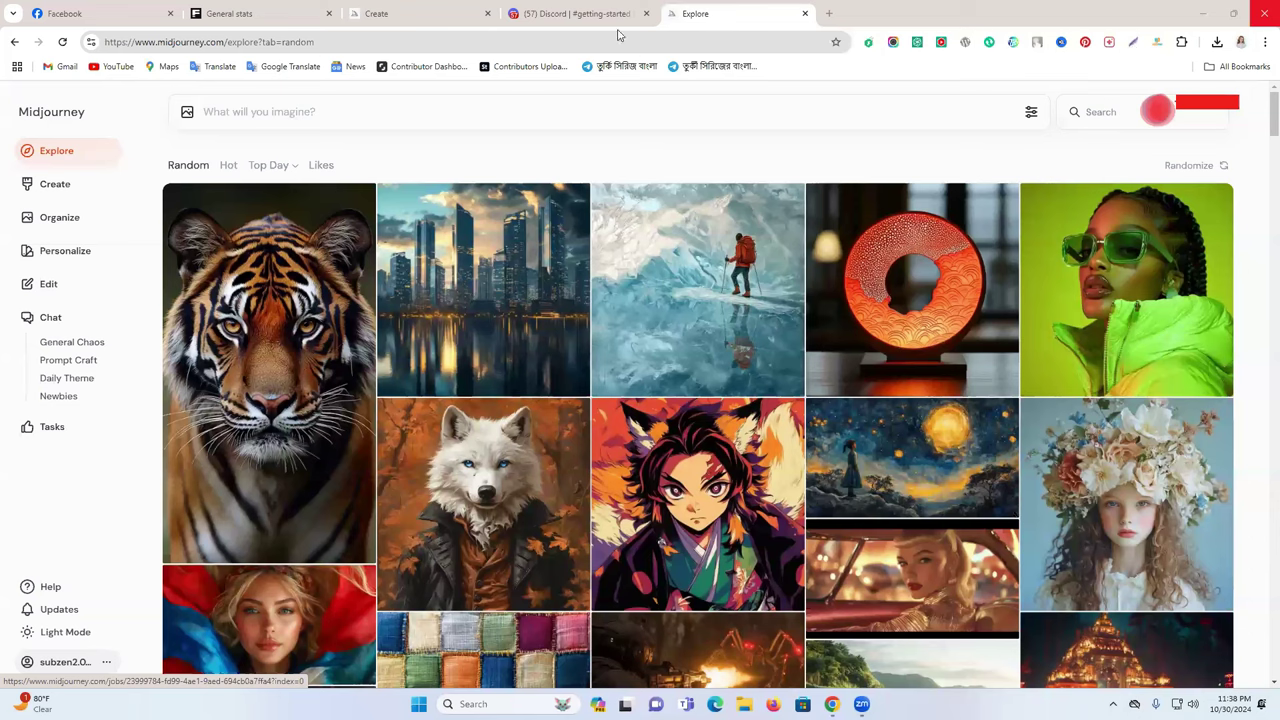
# Look over the Discord getting-started channel and Midjourney's Create and Explore pages, ending on the Discord channel.
pyautogui.click(575, 13)
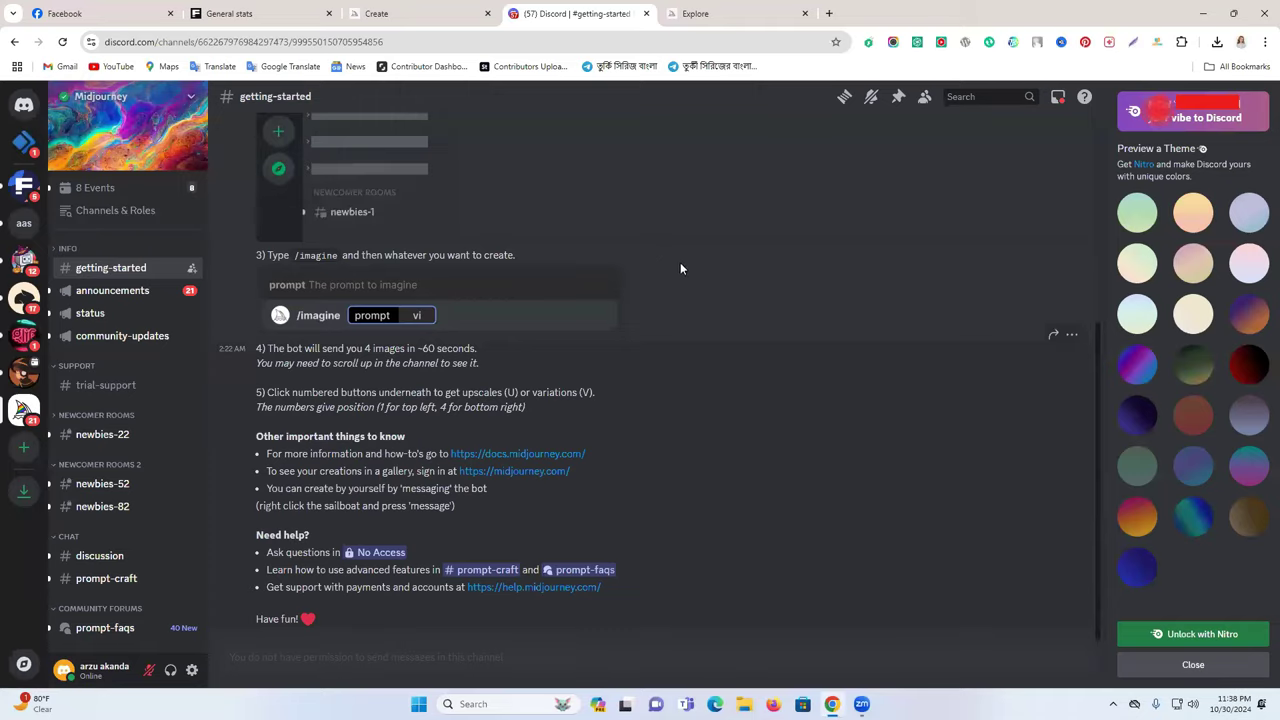
pyautogui.scroll(5, 690, 300)
pyautogui.scroll(-5, 690, 300)
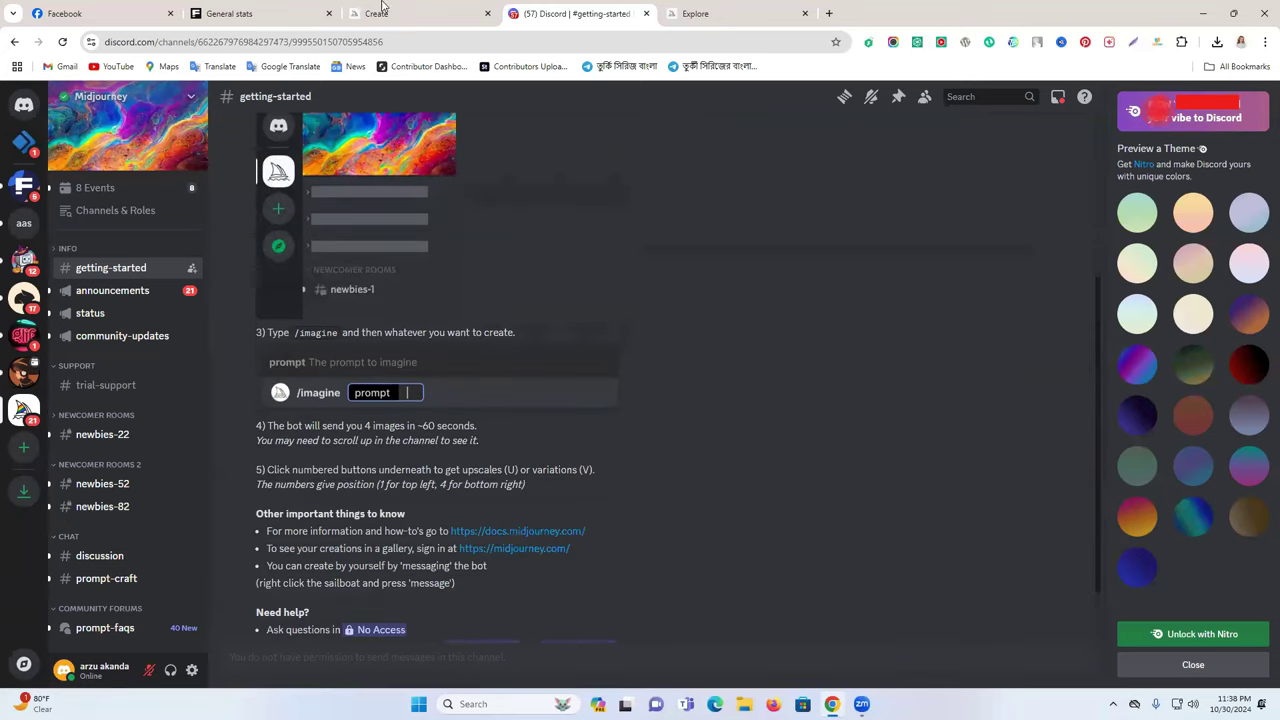
pyautogui.click(398, 13)
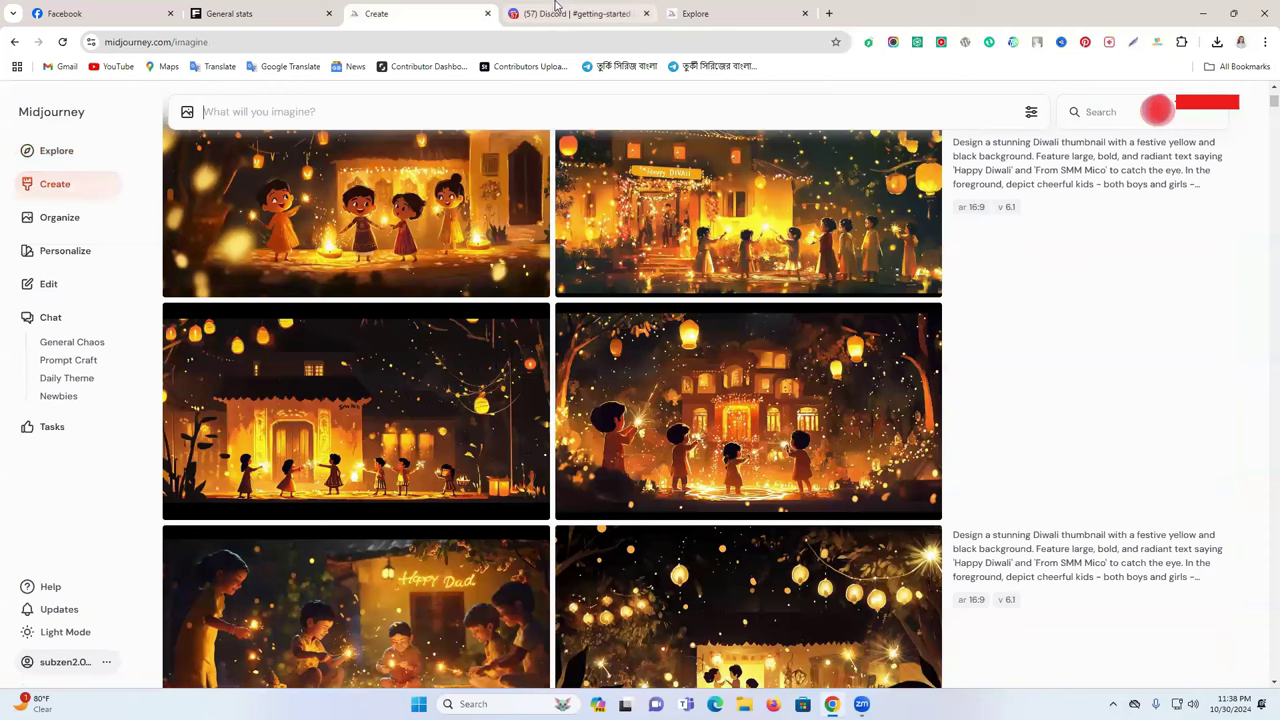
pyautogui.click(700, 13)
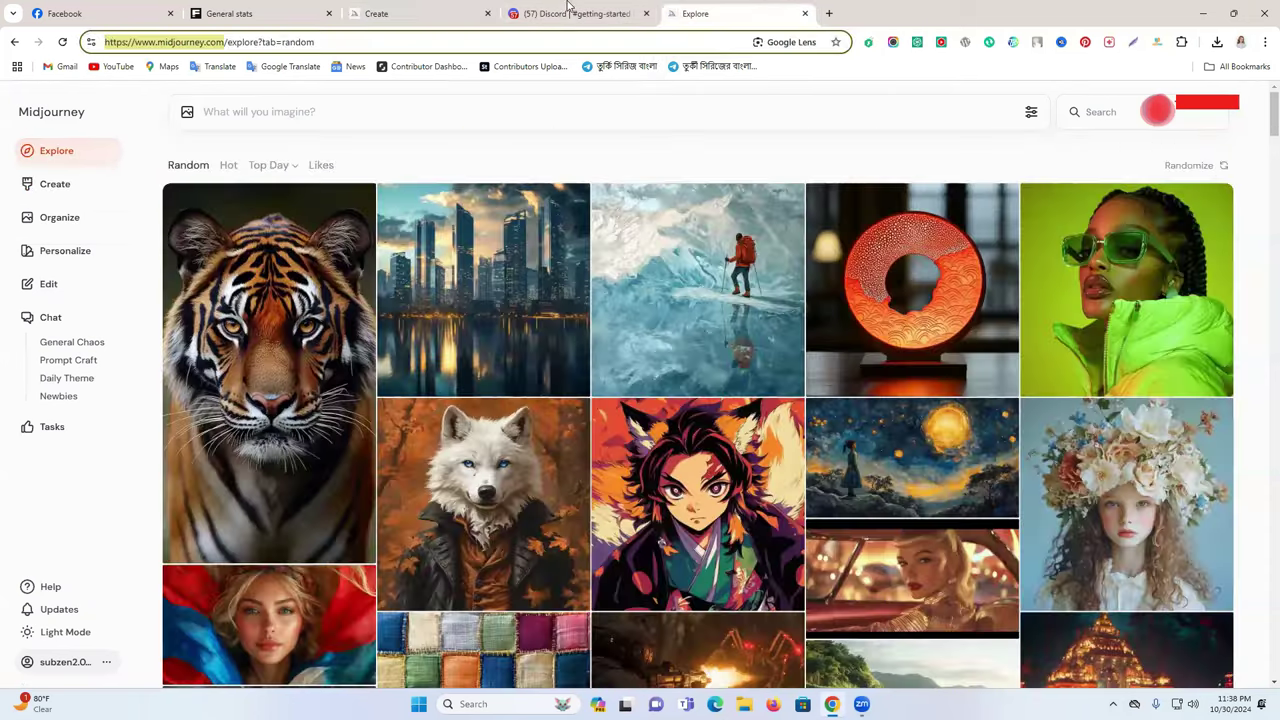
pyautogui.click(572, 13)
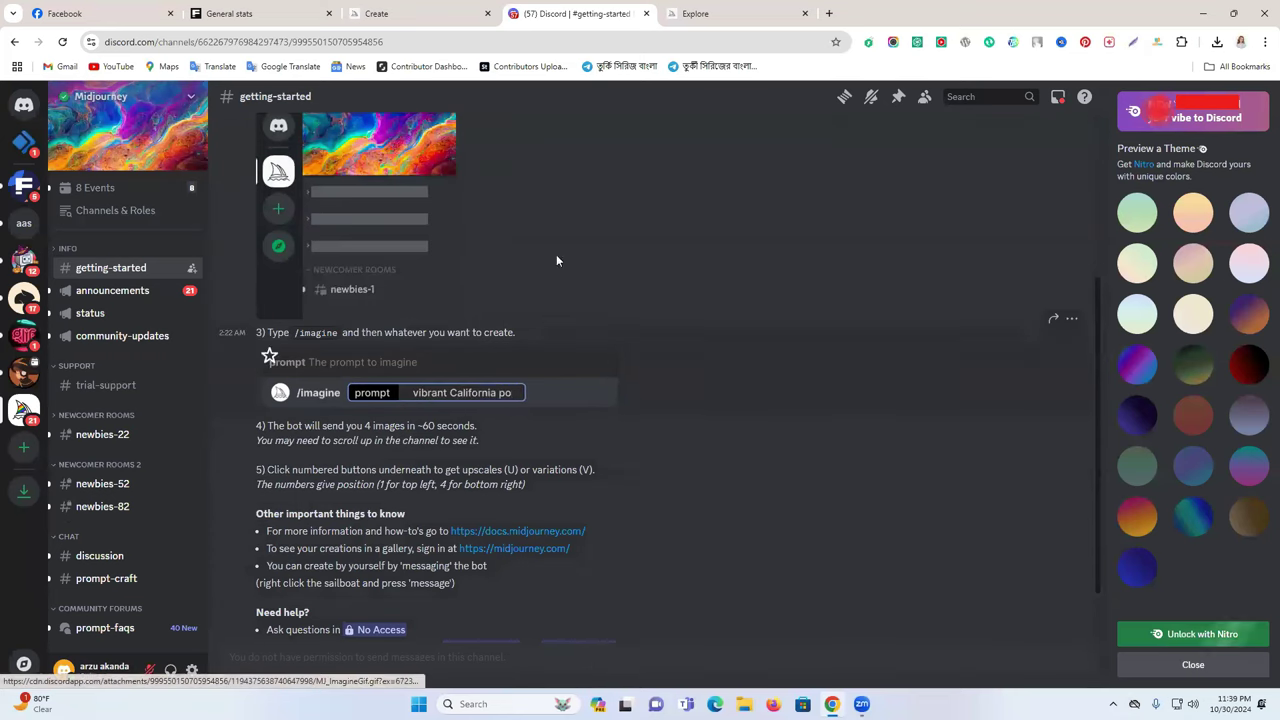
# Open the newbies-22 channel on Midjourney's Discord server and start an /imagine command with an empty prompt.
pyautogui.click(376, 13)
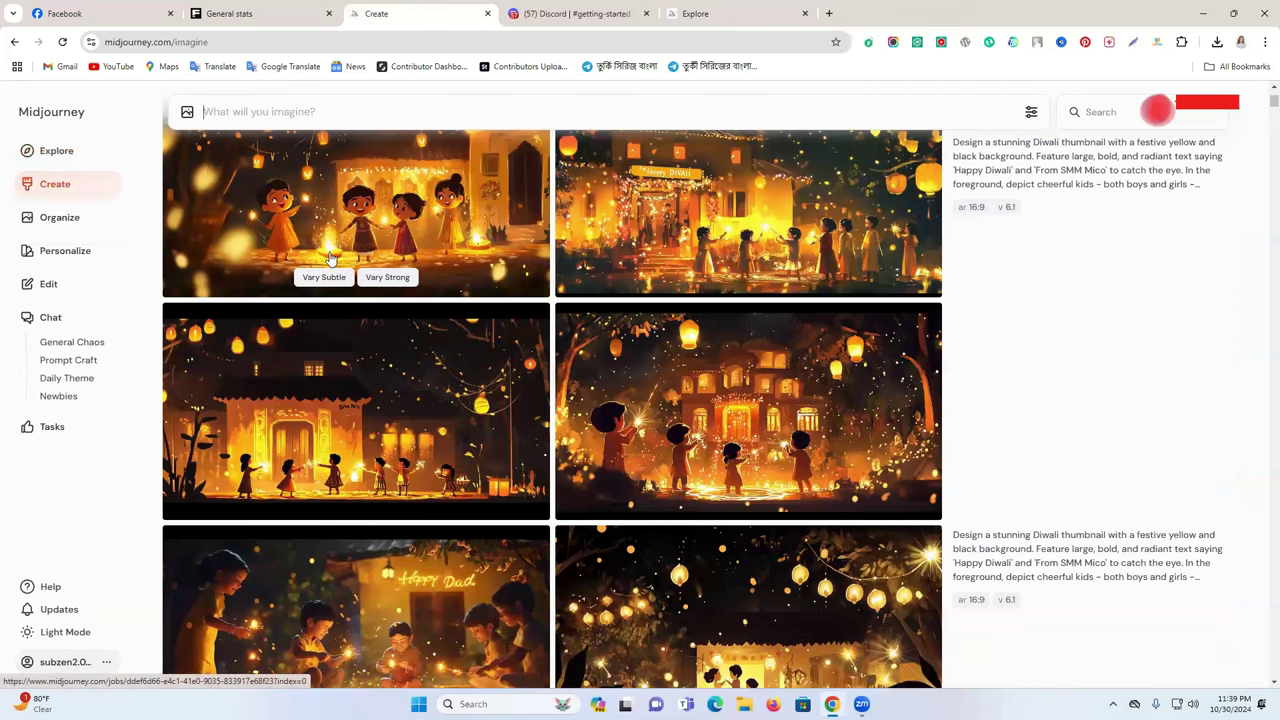
pyautogui.click(576, 8)
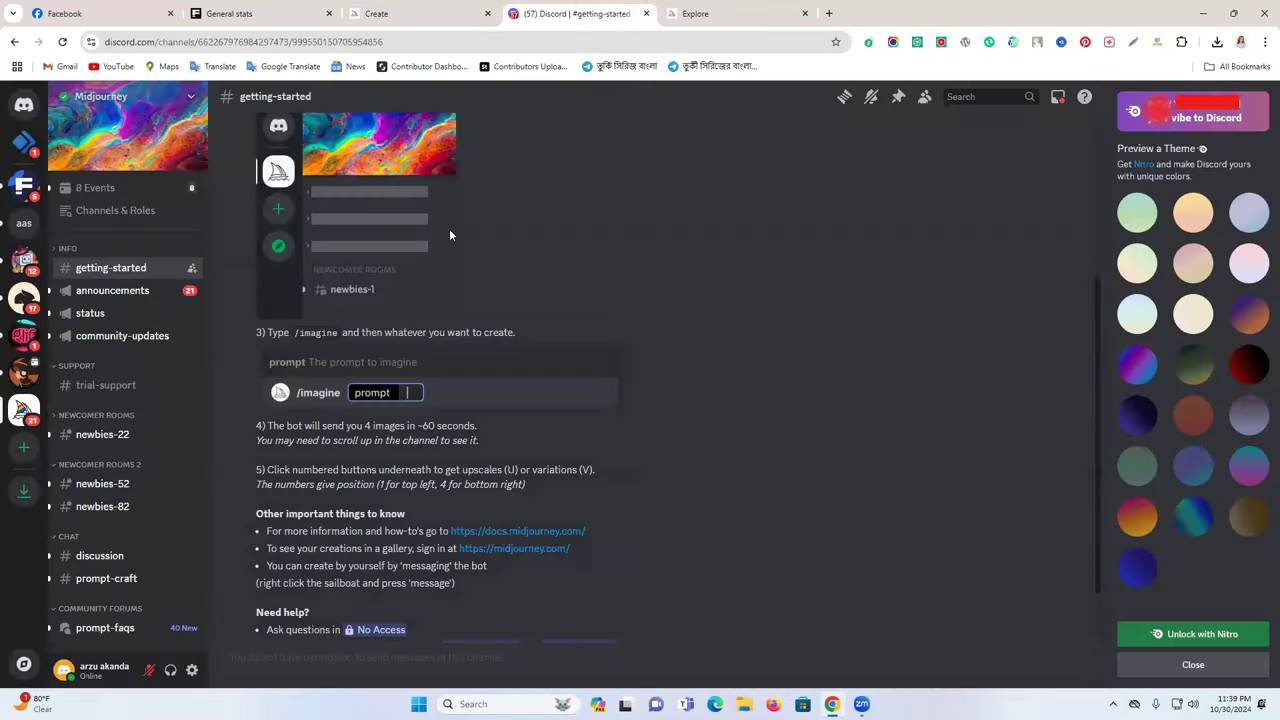
pyautogui.click(97, 437)
pyautogui.click(284, 658)
pyautogui.write('im')
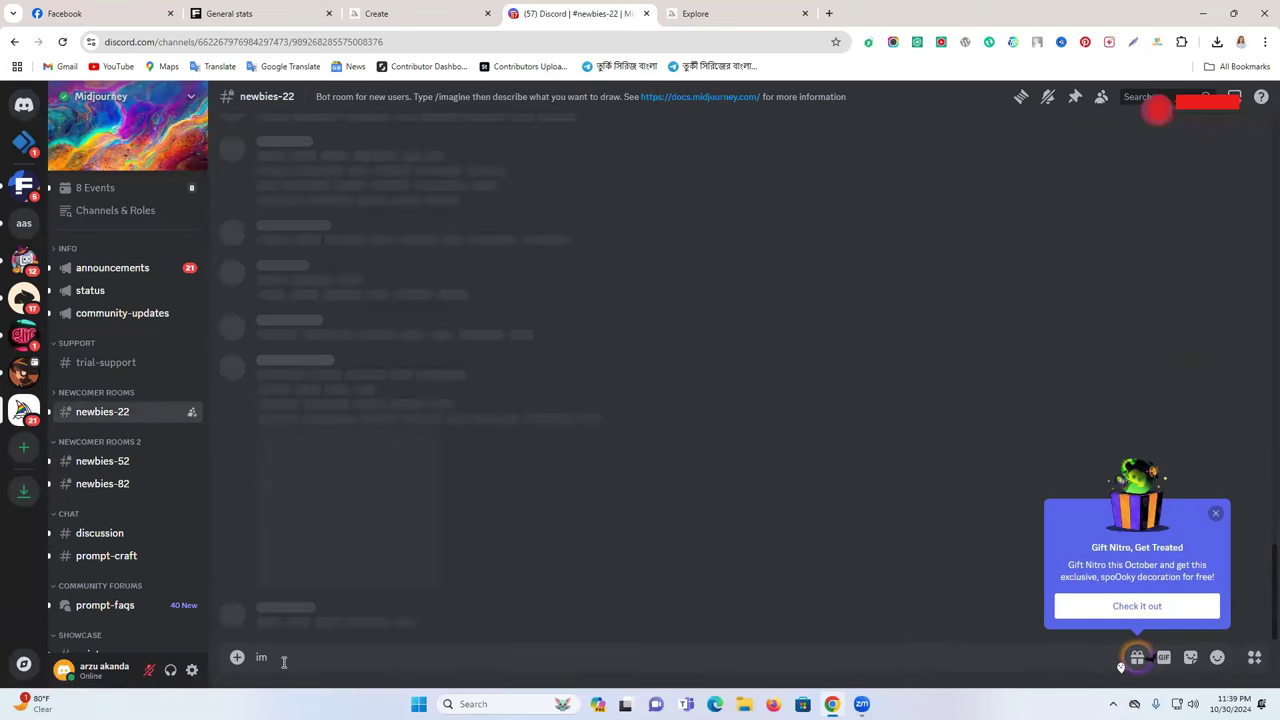
pyautogui.hotkey('ctrl', 'a')
pyautogui.press('BackSpace')
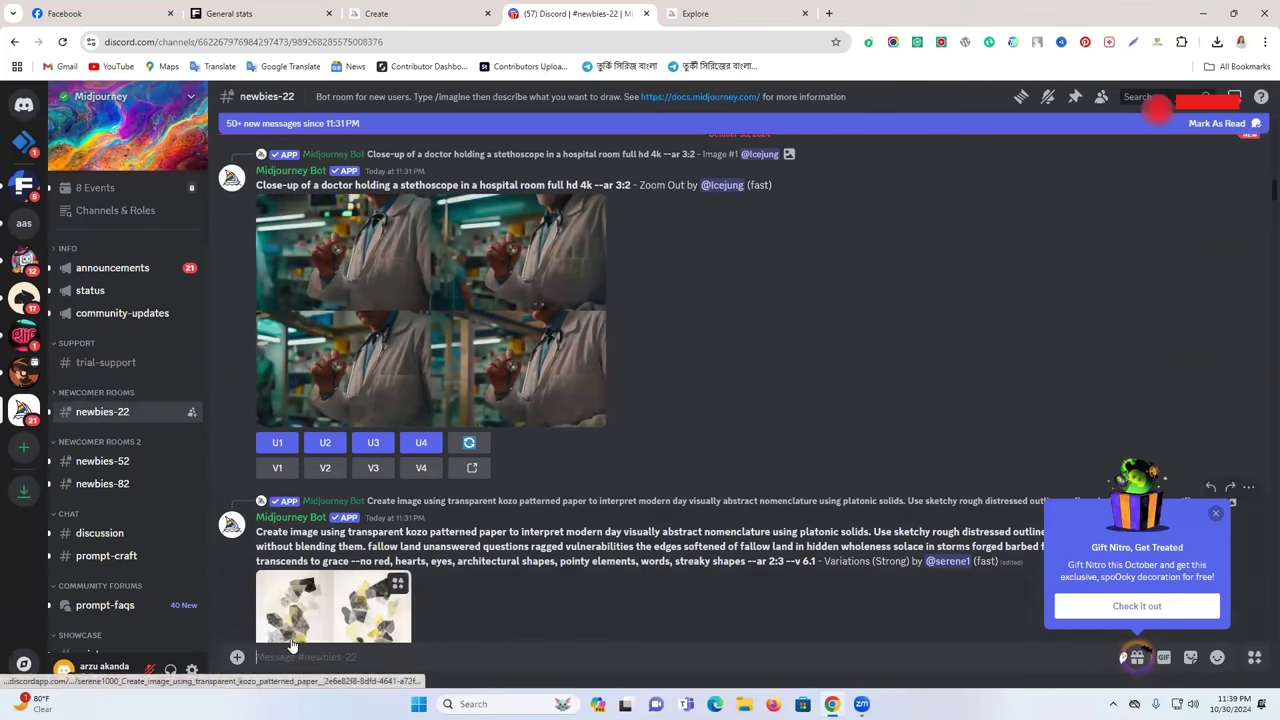
pyautogui.write('/')
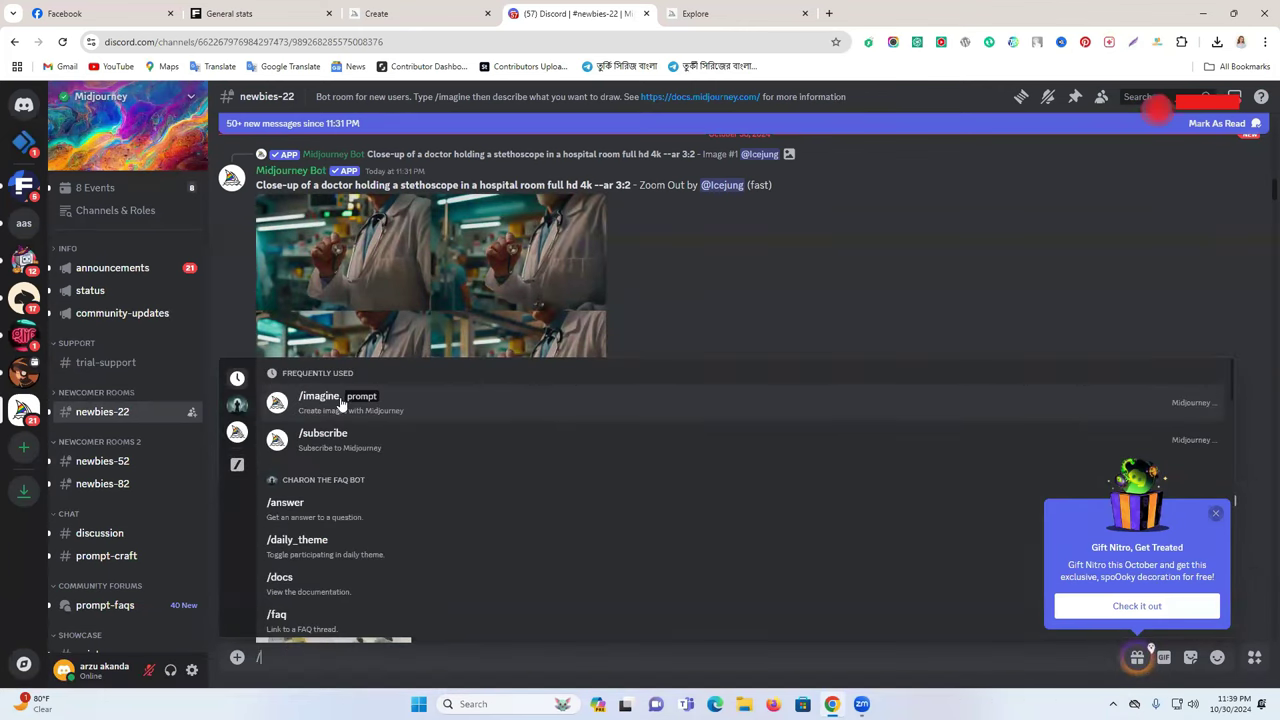
pyautogui.click(341, 402)
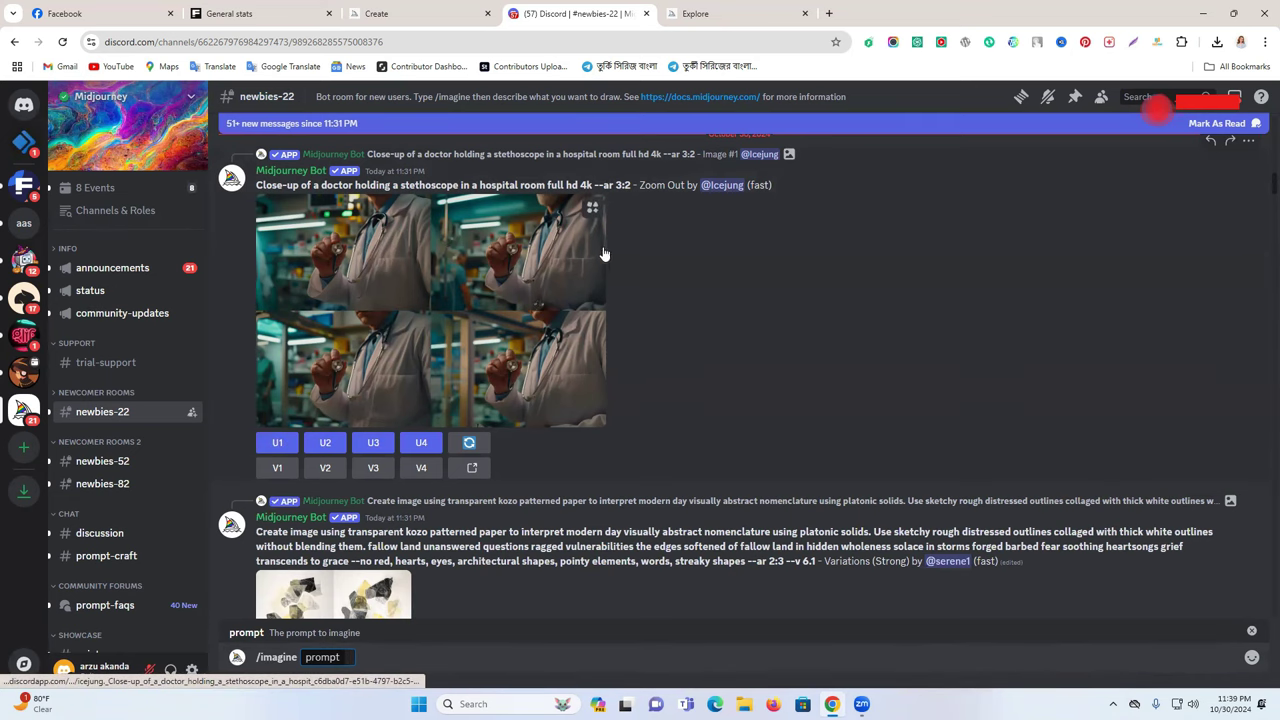
# Look back through the images and prompts posted by other members in the newbies-22 channel.
pyautogui.scroll(10, 604, 254)
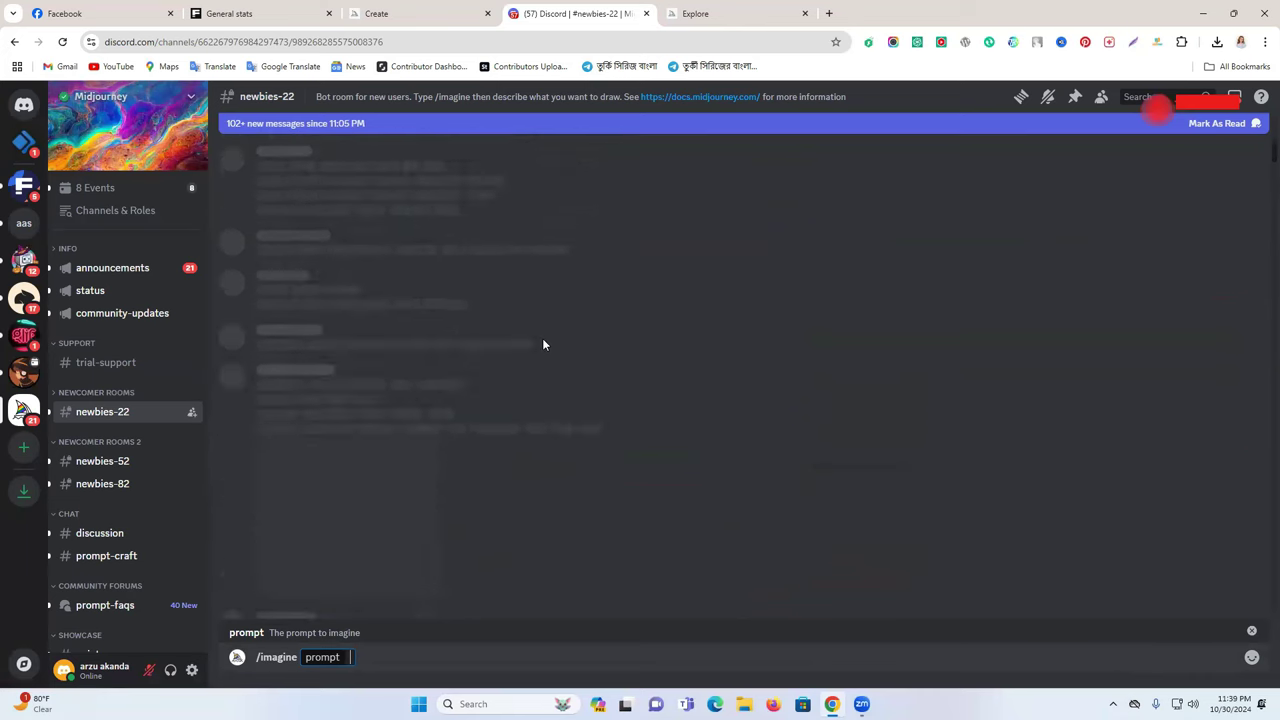
pyautogui.scroll(3, 475, 285)
pyautogui.scroll(10, 474, 278)
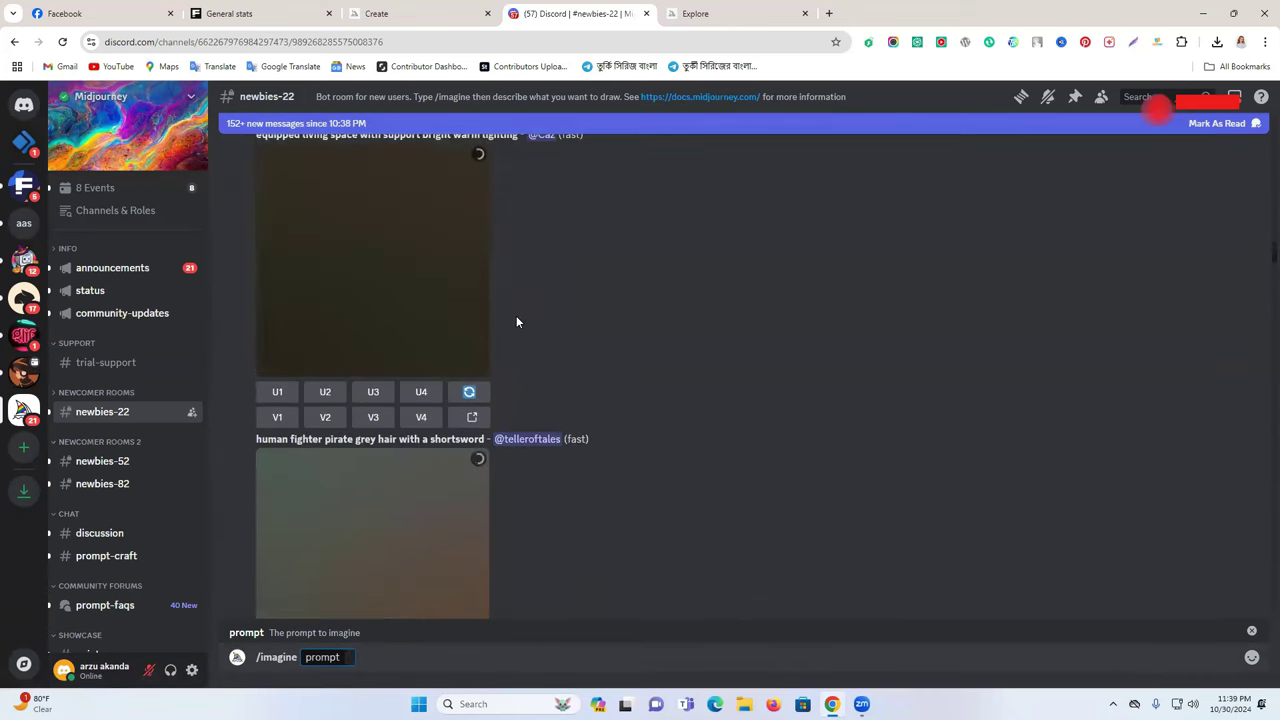
pyautogui.scroll(3, 521, 235)
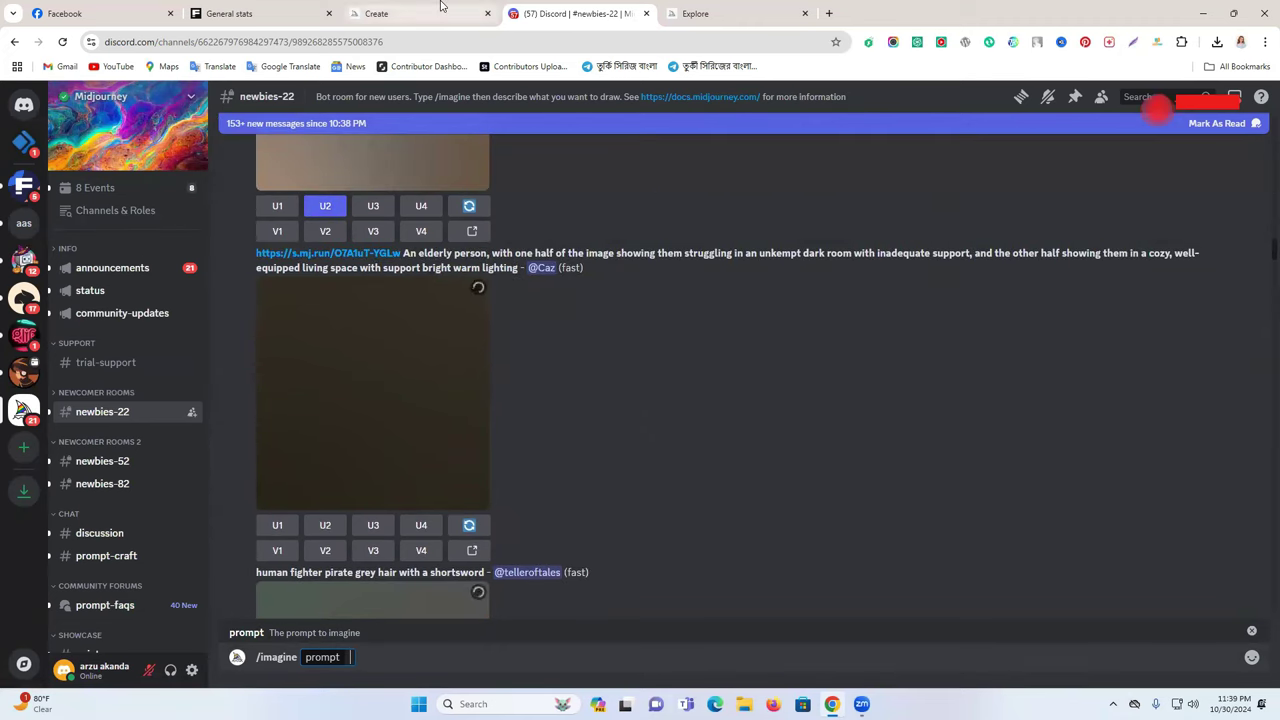
# Browse the generated images on Midjourney's Create page and view the Diwali image of five kids with sparklers in detail, then close it.
pyautogui.click(400, 13)
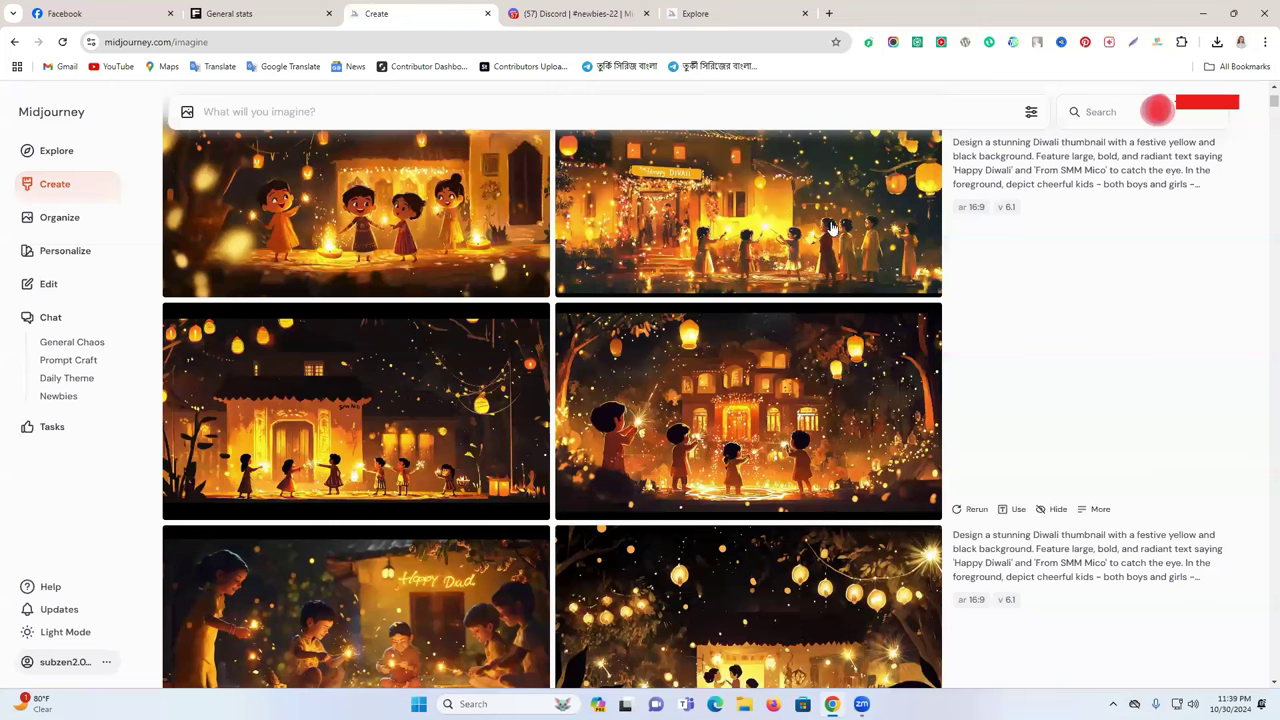
pyautogui.moveTo(655, 379)
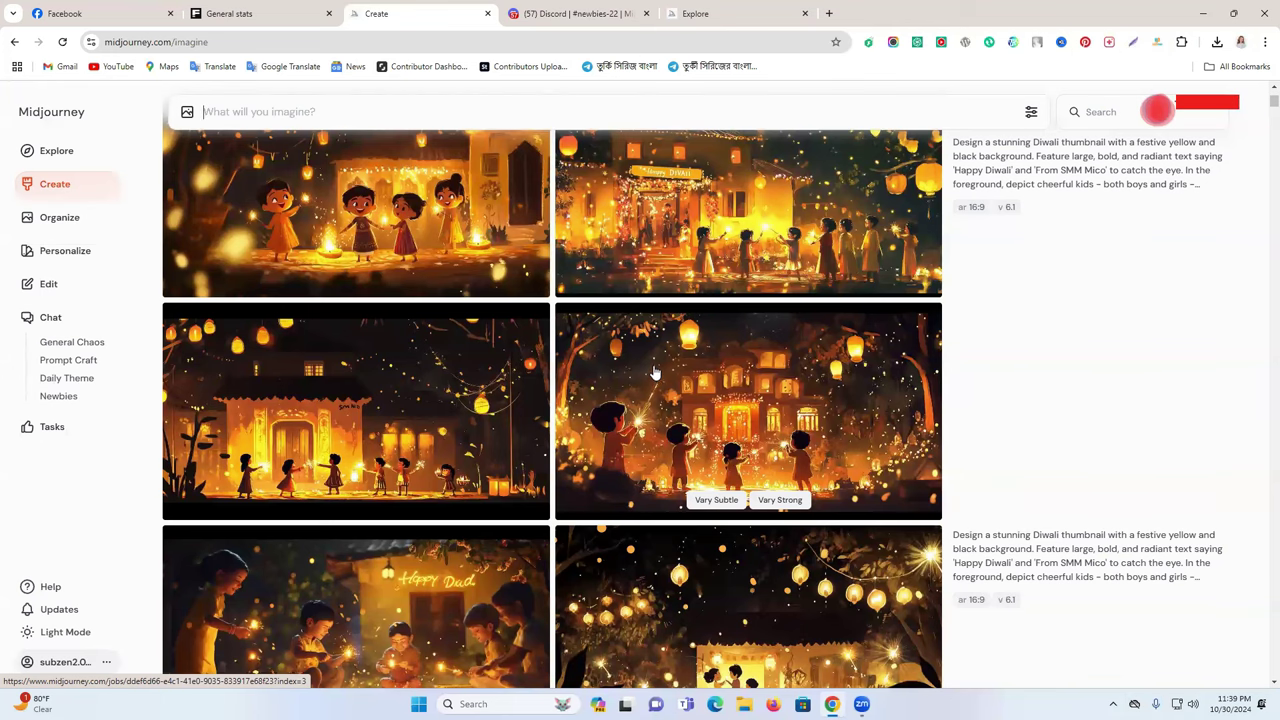
pyautogui.scroll(2, 546, 298)
pyautogui.scroll(2, 546, 298)
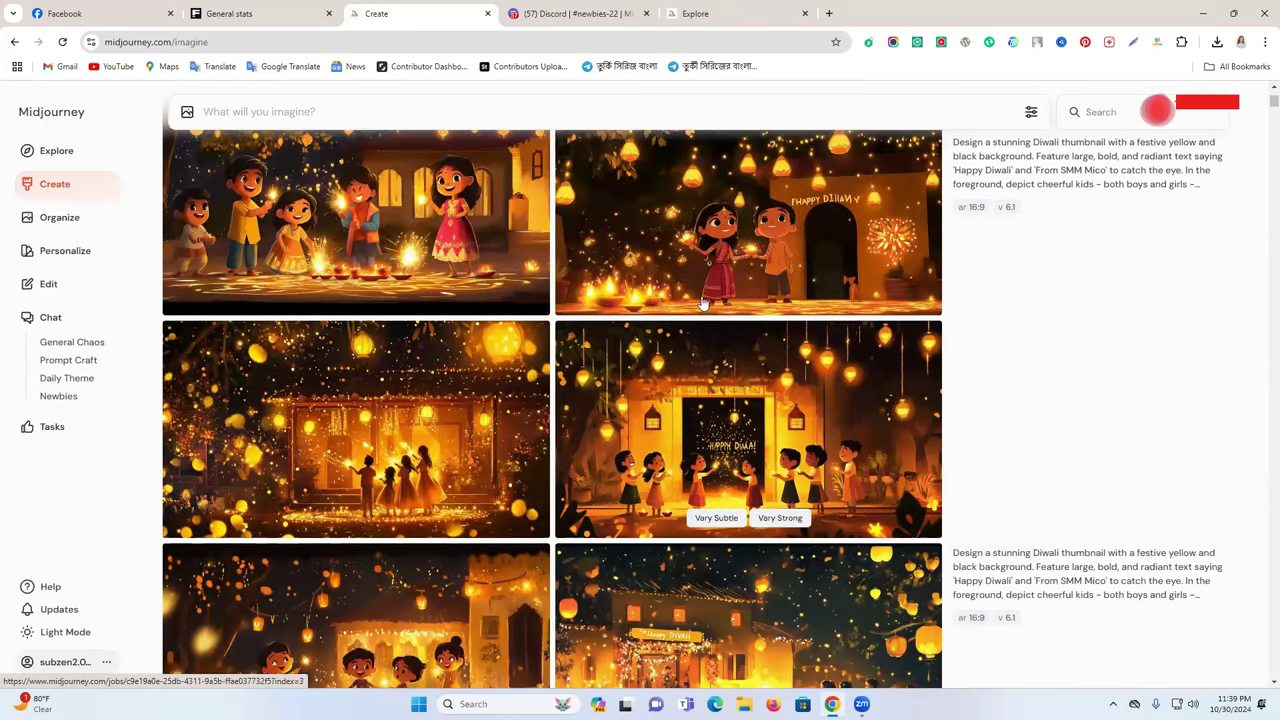
pyautogui.scroll(-1, 777, 407)
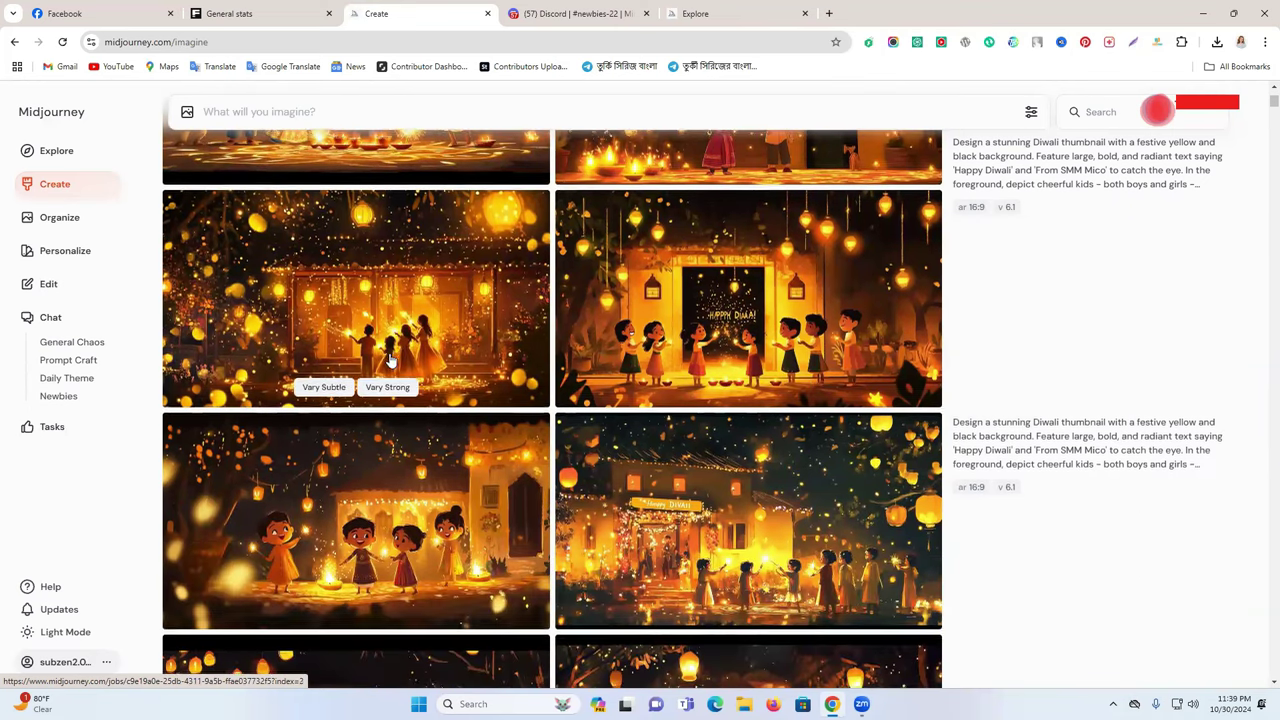
pyautogui.scroll(-3, 421, 400)
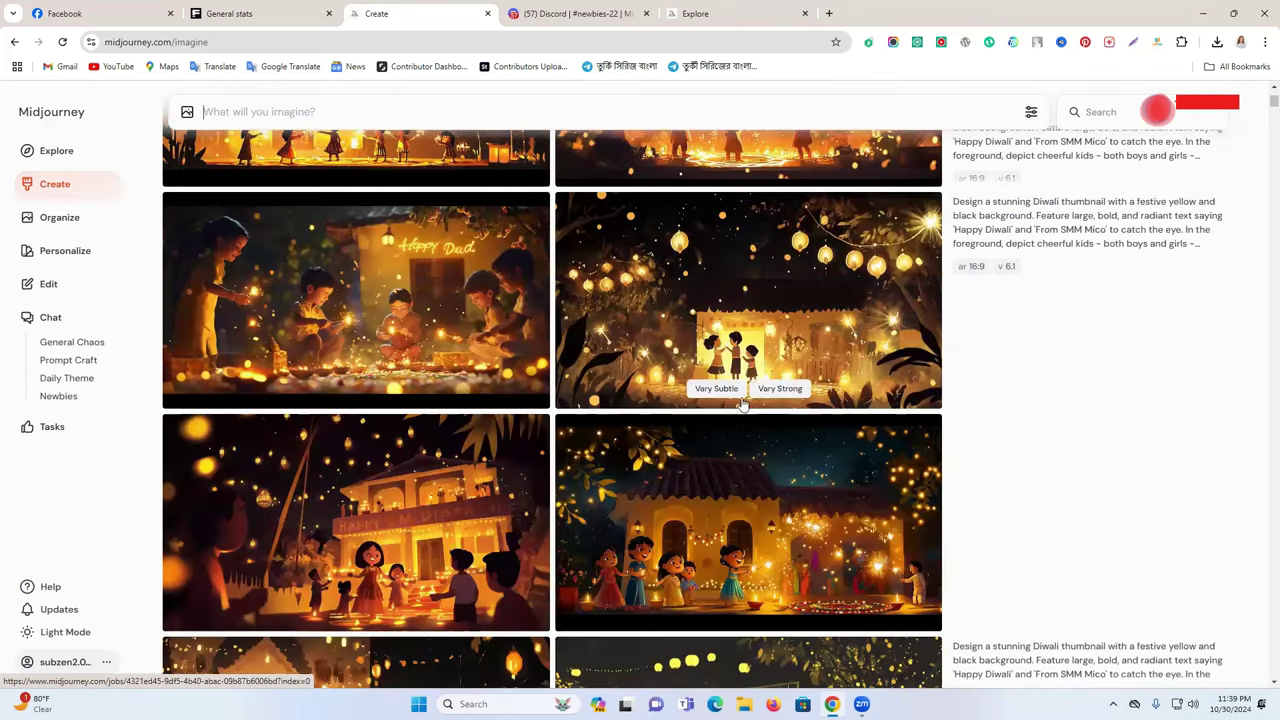
pyautogui.scroll(-2, 738, 406)
pyautogui.scroll(-3, 752, 297)
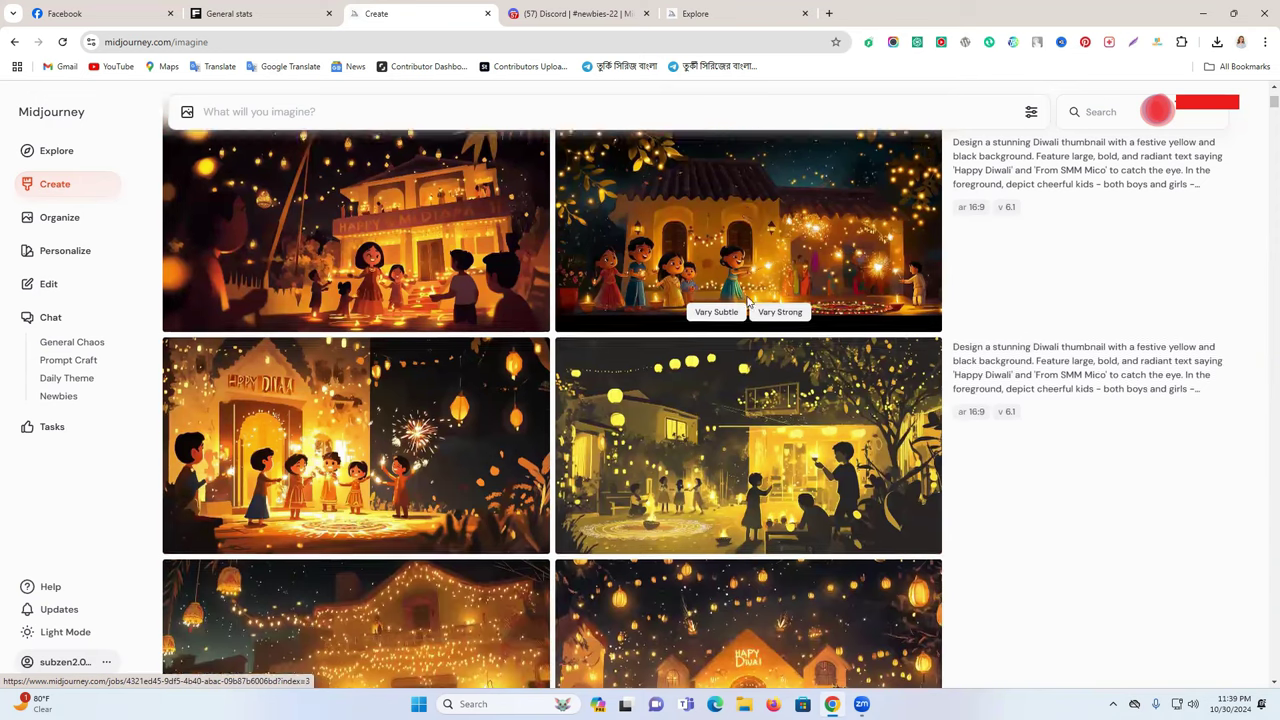
pyautogui.scroll(-3, 632, 474)
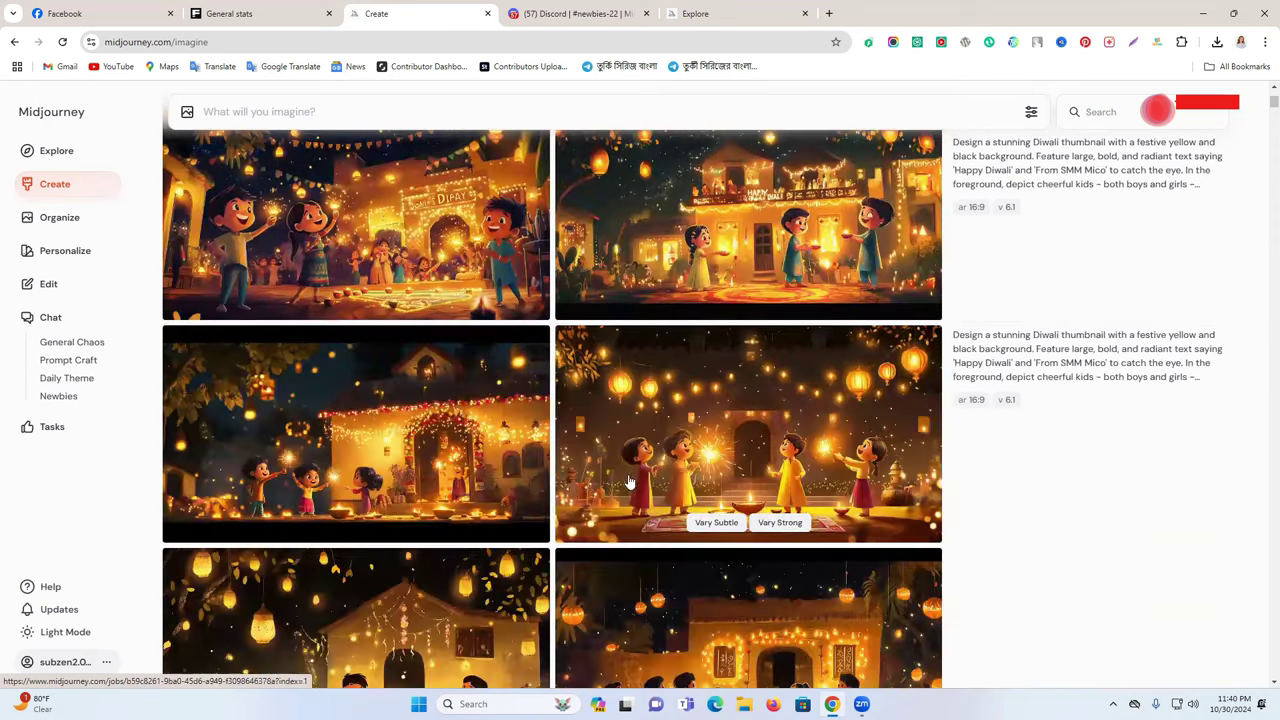
pyautogui.scroll(-2, 600, 440)
pyautogui.scroll(1, 480, 428)
pyautogui.scroll(2, 492, 432)
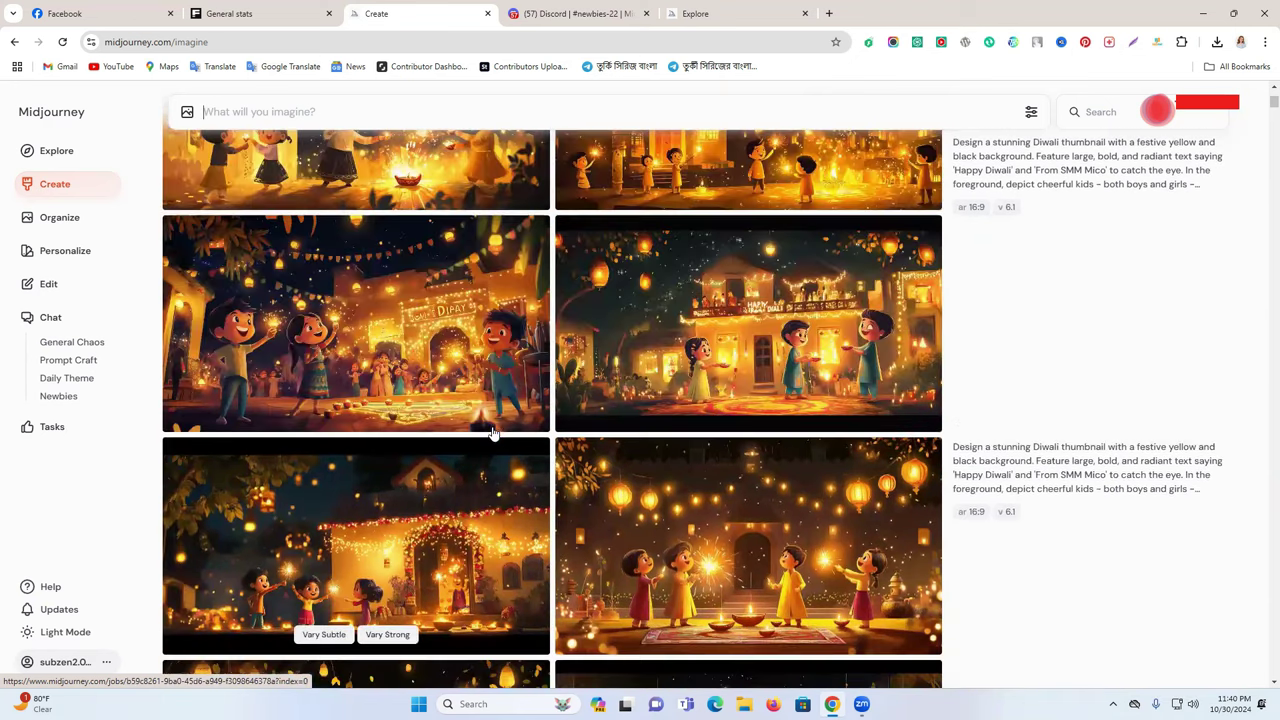
pyautogui.scroll(2, 495, 438)
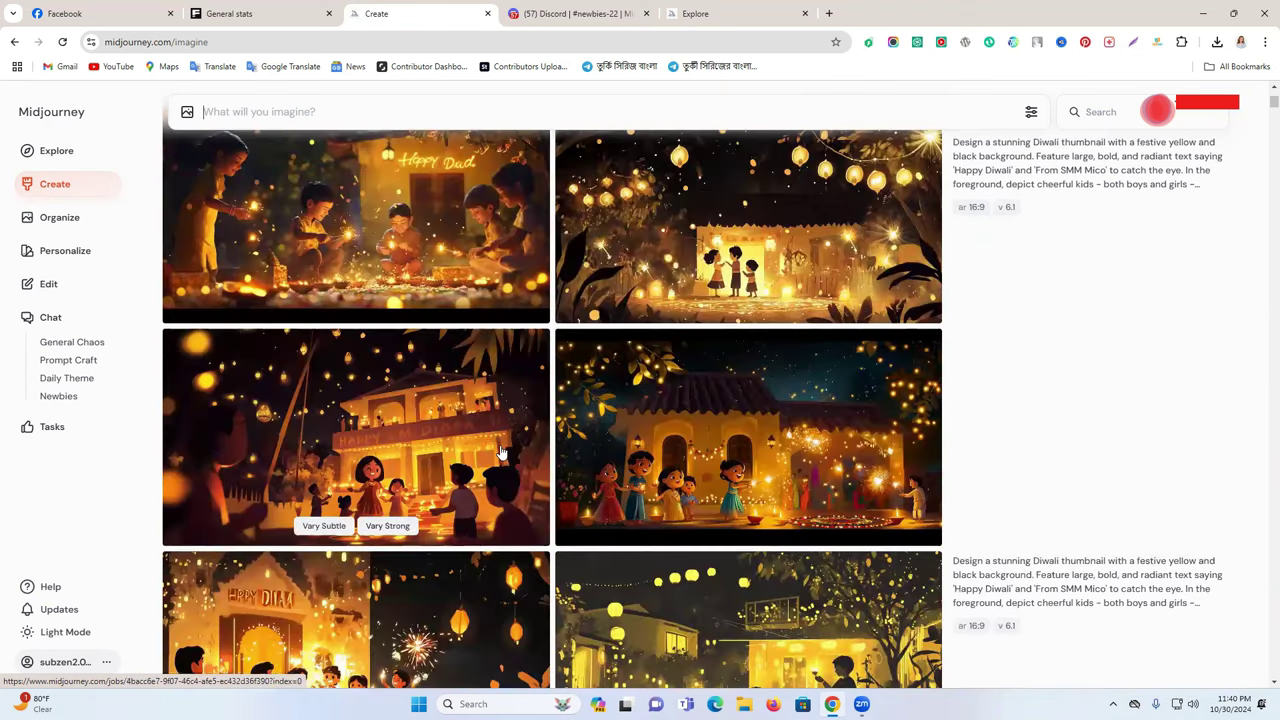
pyautogui.scroll(-3, 501, 452)
pyautogui.scroll(1, 392, 430)
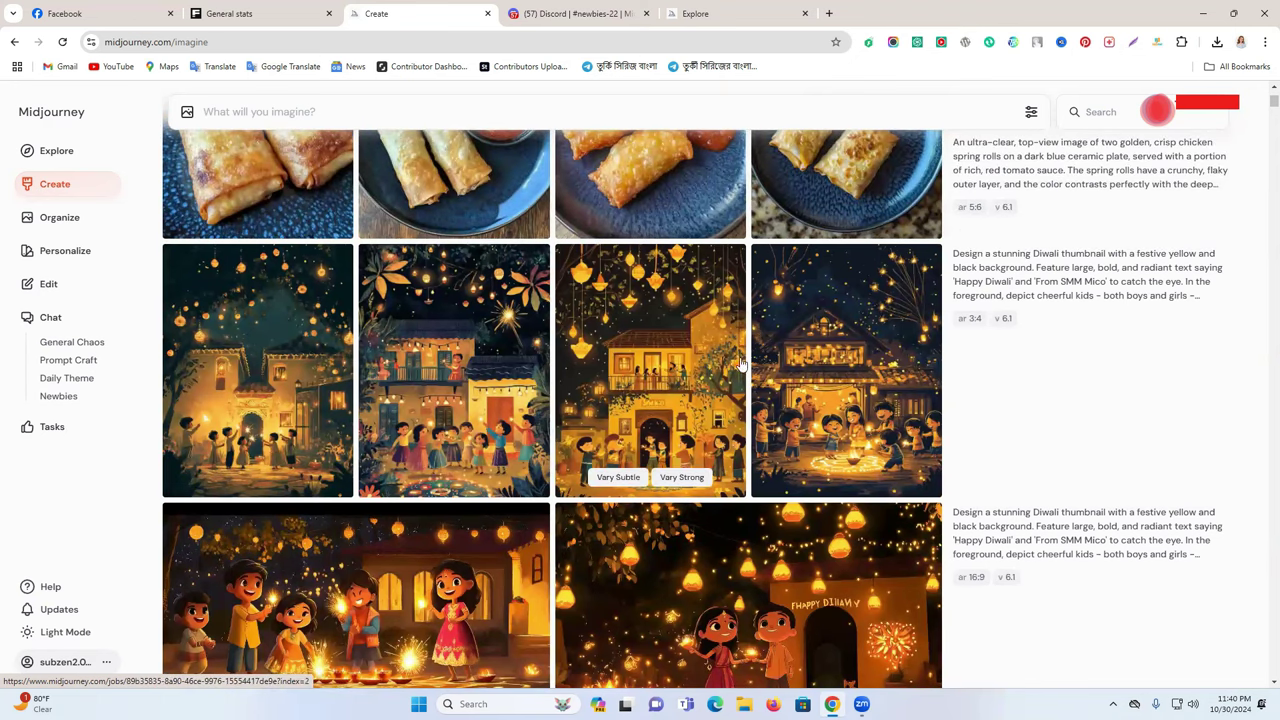
pyautogui.scroll(-2, 530, 452)
pyautogui.click(530, 452)
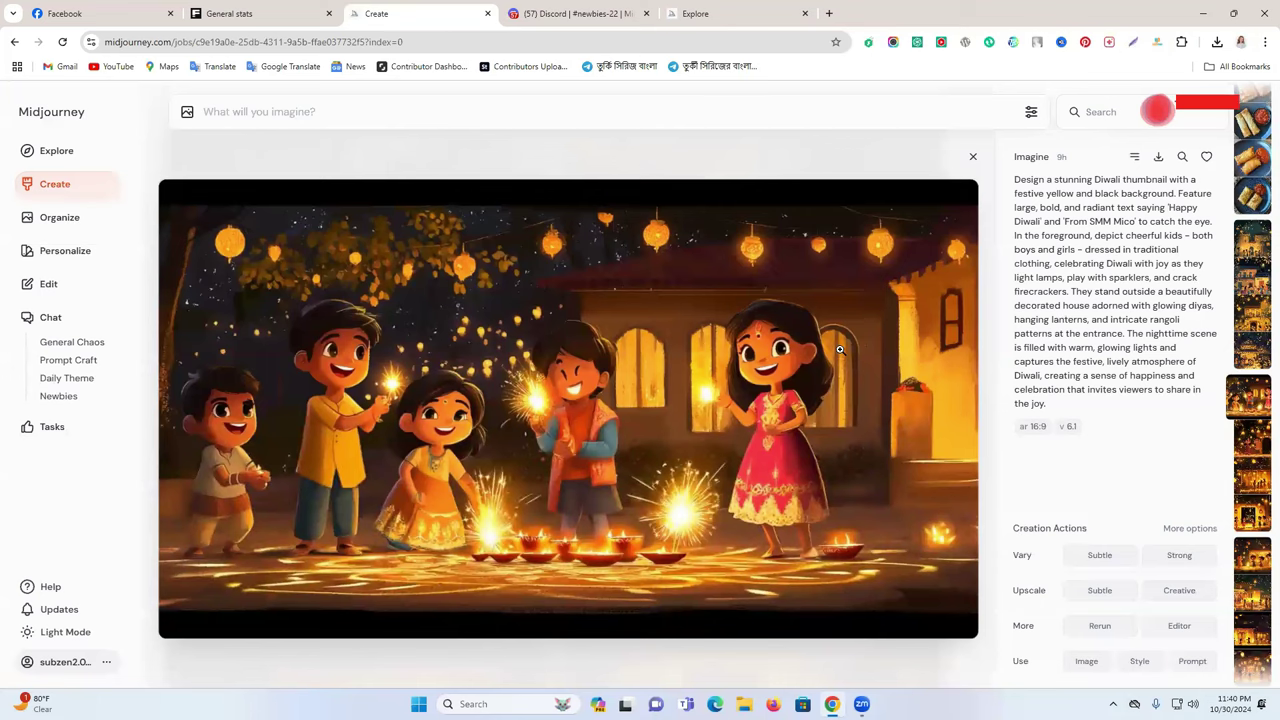
pyautogui.click(973, 157)
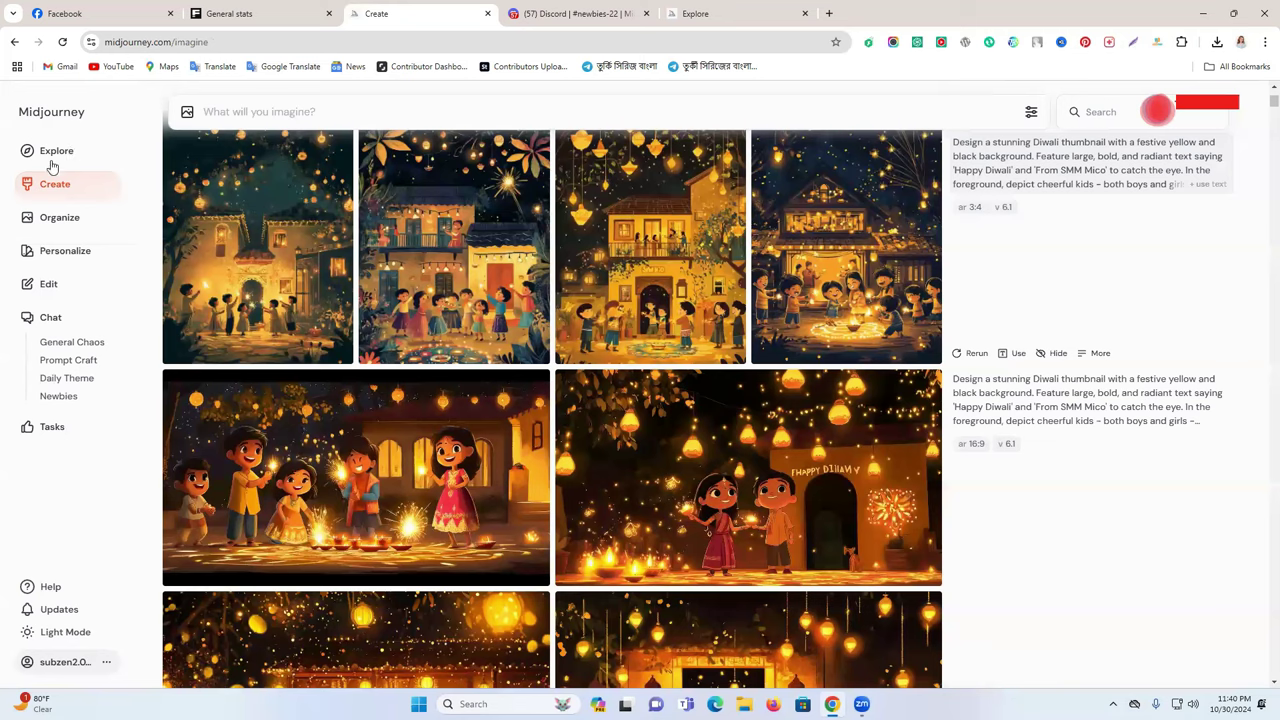
# Reuse the prompt of the newest Diwali thumbnail on the Create page, copy its full text and submit it for generation.
pyautogui.click(49, 190)
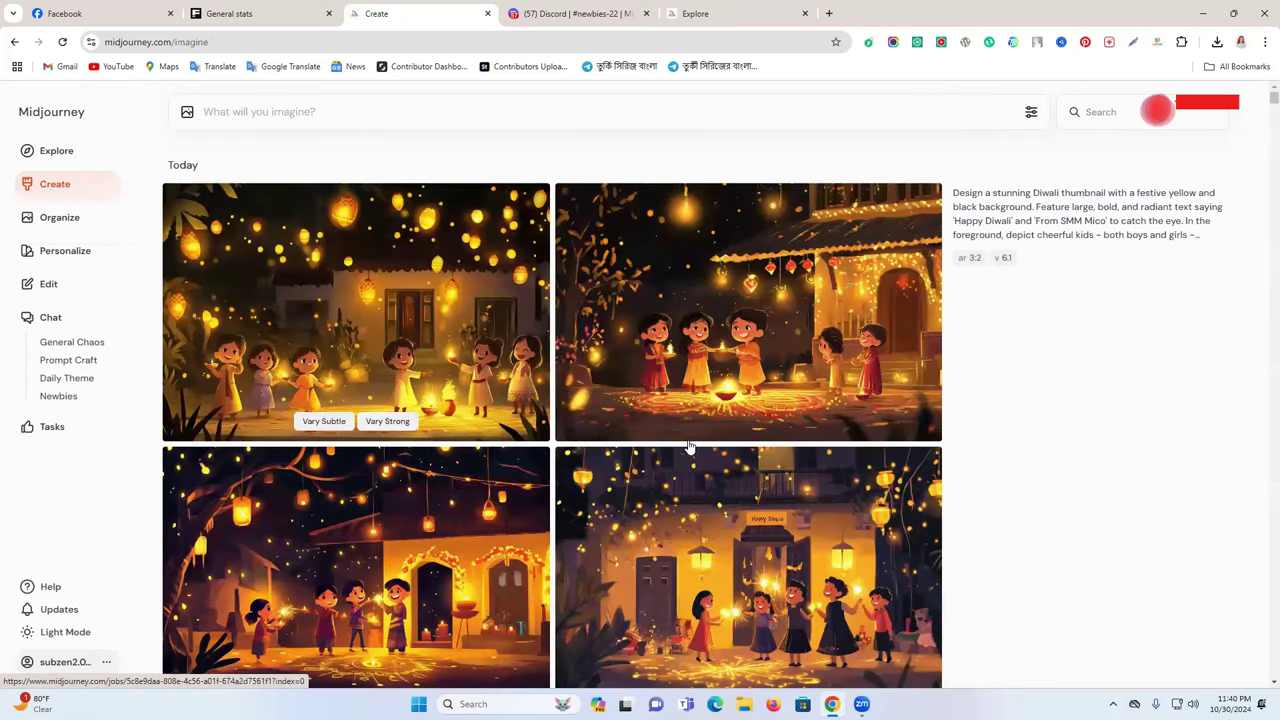
pyautogui.scroll(-1, 771, 314)
pyautogui.scroll(1, 388, 318)
pyautogui.scroll(-1, 771, 508)
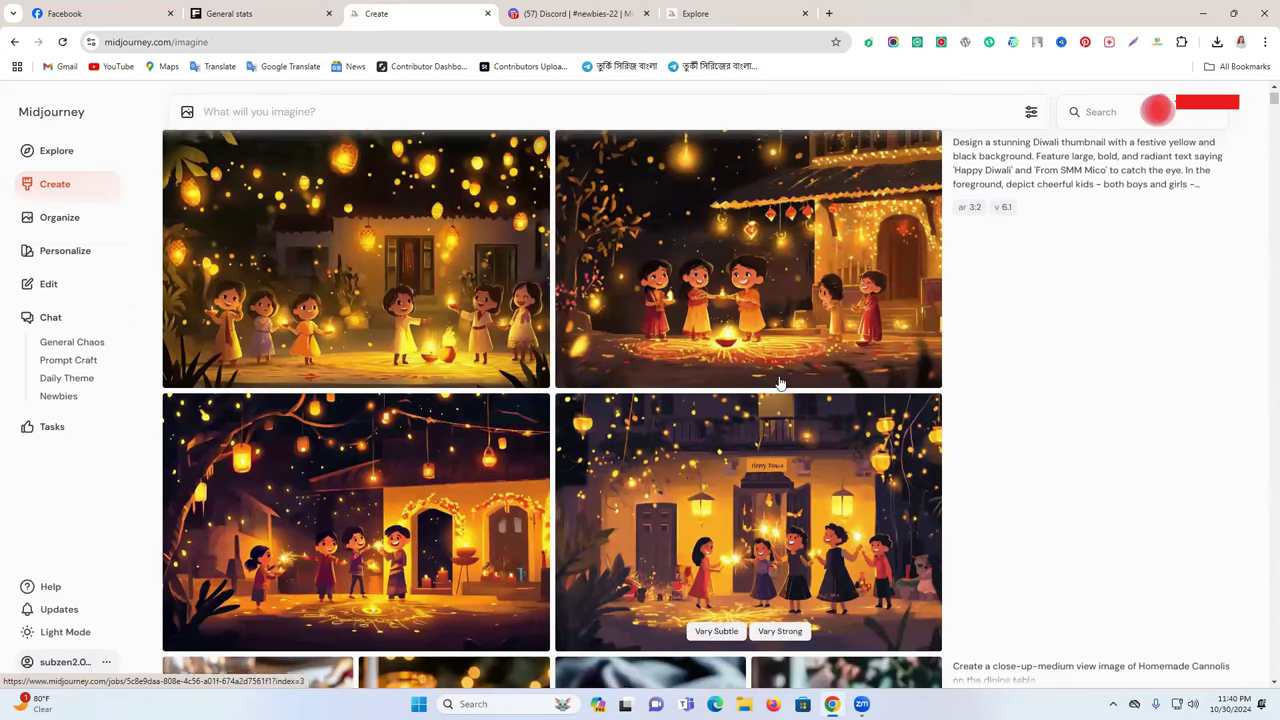
pyautogui.scroll(1, 777, 383)
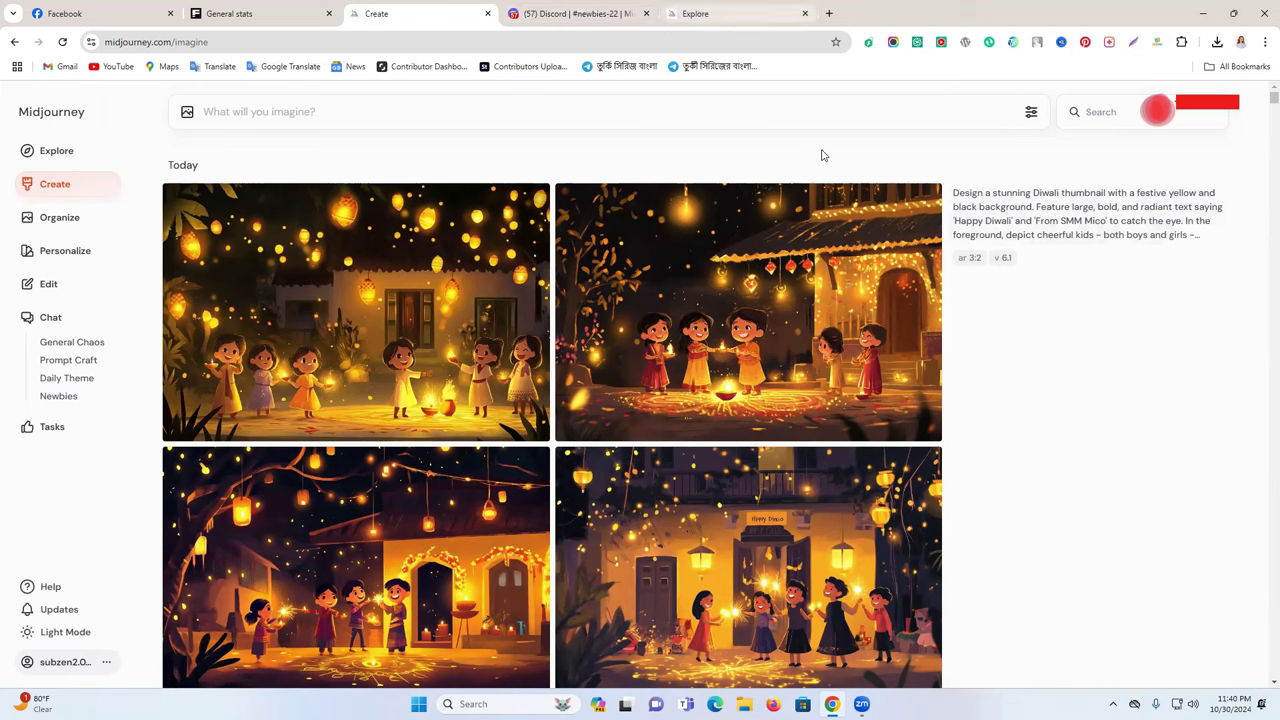
pyautogui.click(1058, 212)
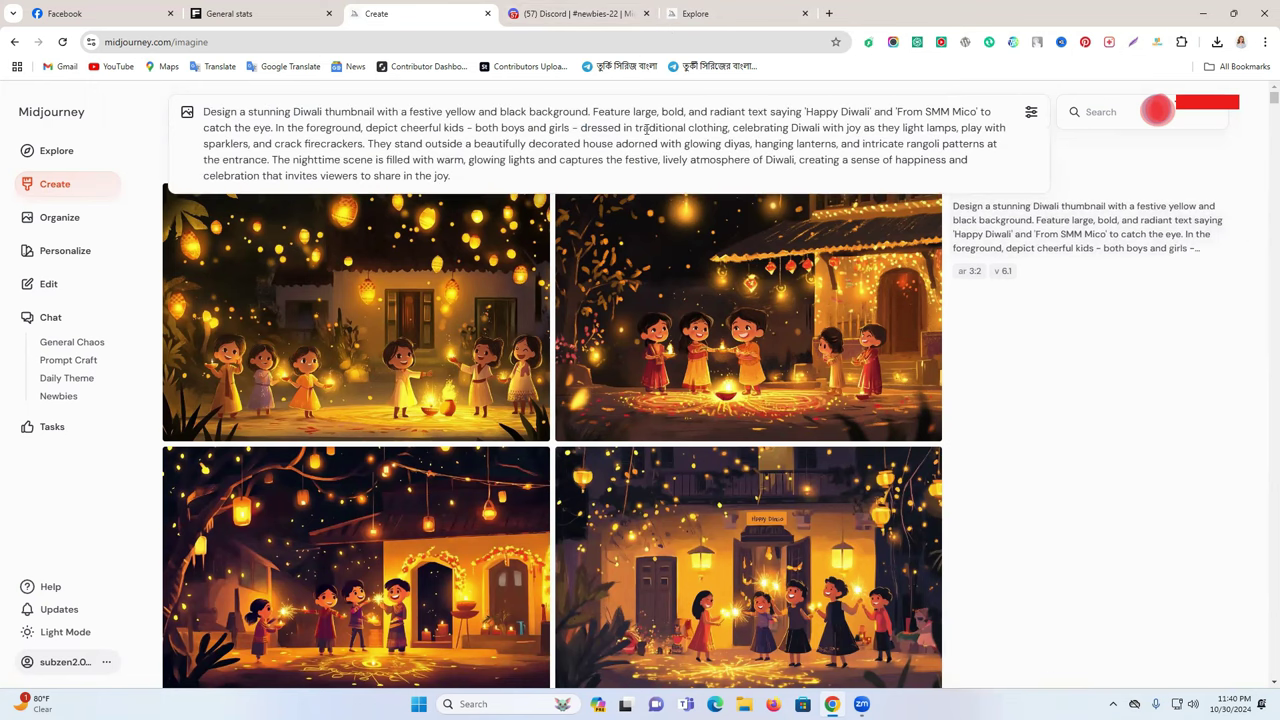
pyautogui.hotkey('ctrl', 'a')
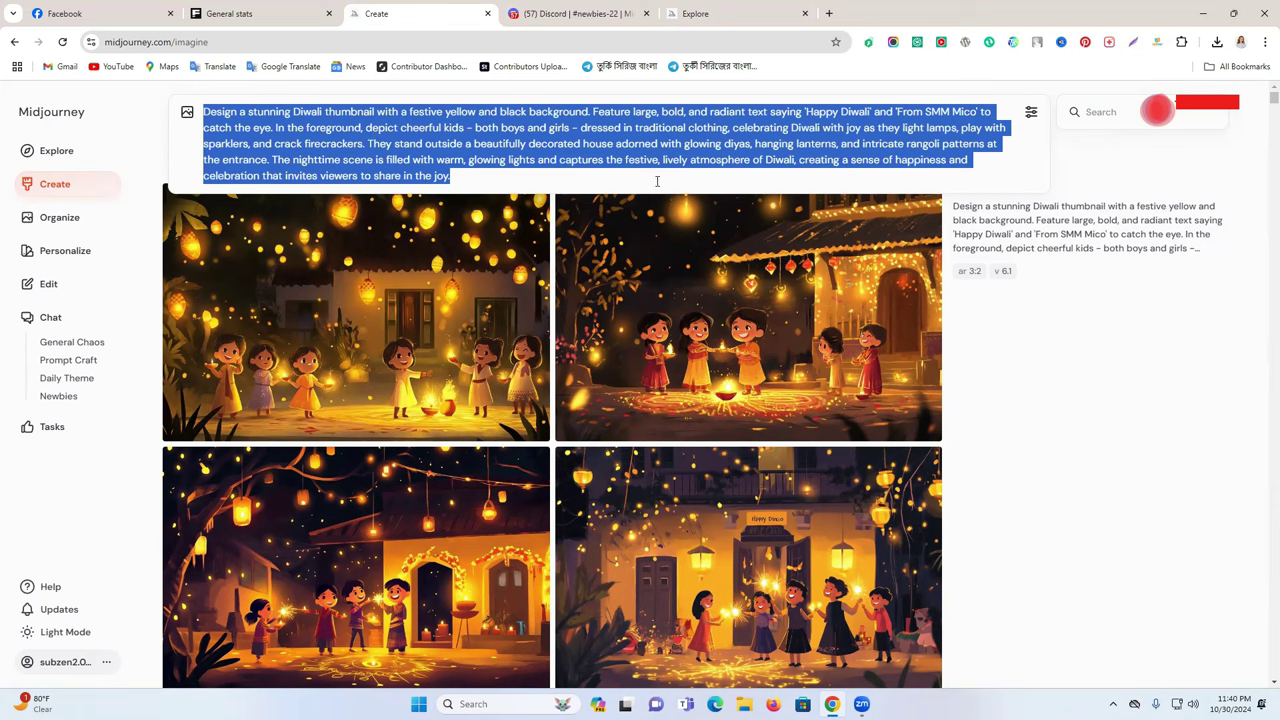
pyautogui.click(657, 181)
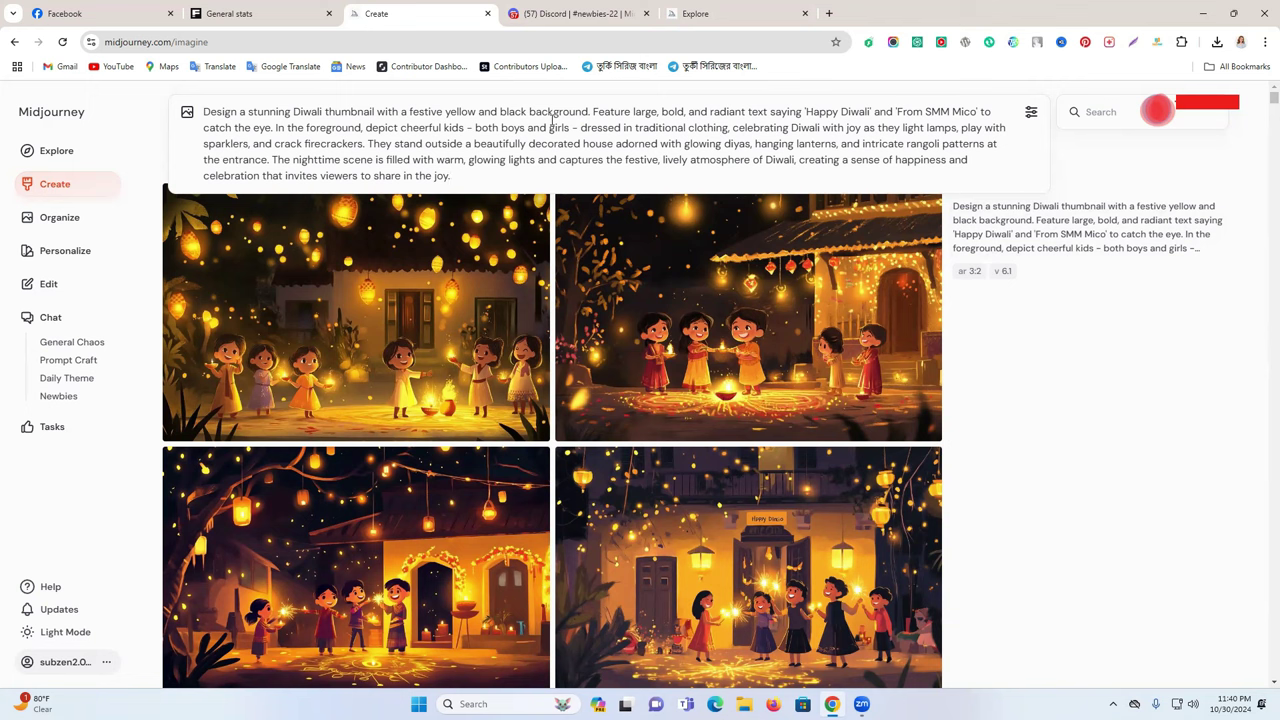
pyautogui.tripleClick(552, 118)
pyautogui.hotkey('ctrl', 'c')
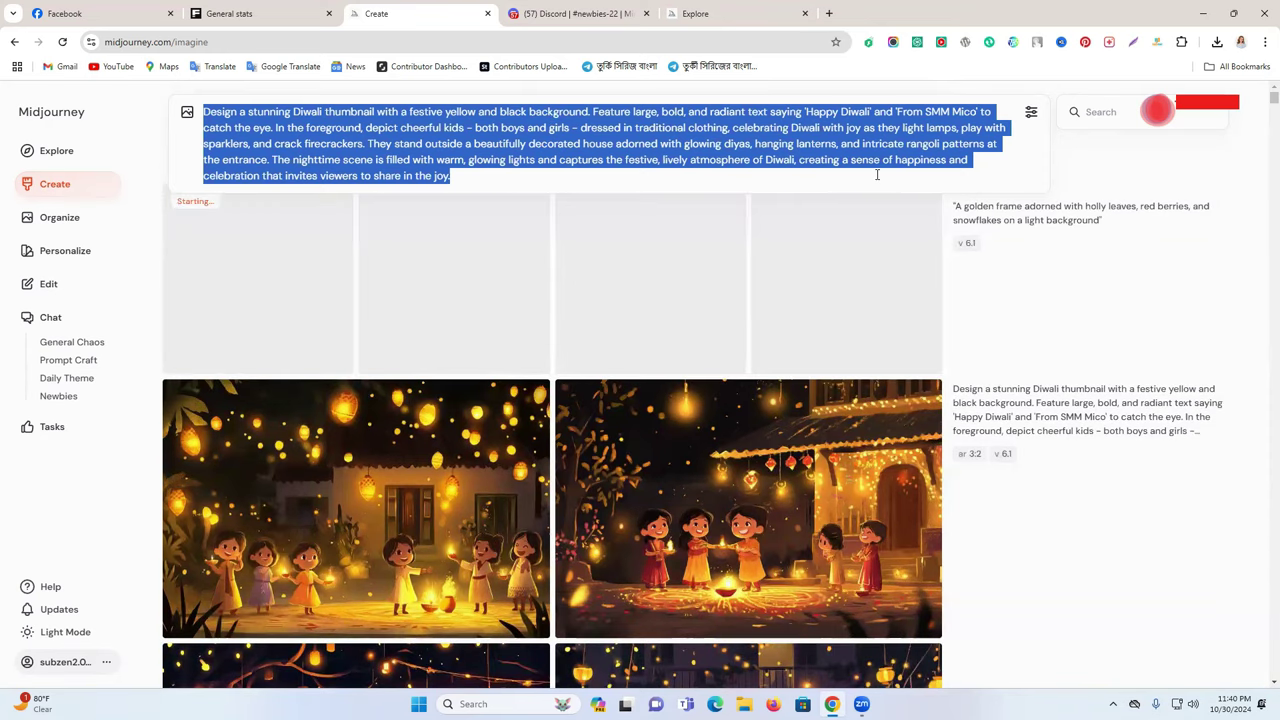
pyautogui.click(877, 175)
pyautogui.press('Return')
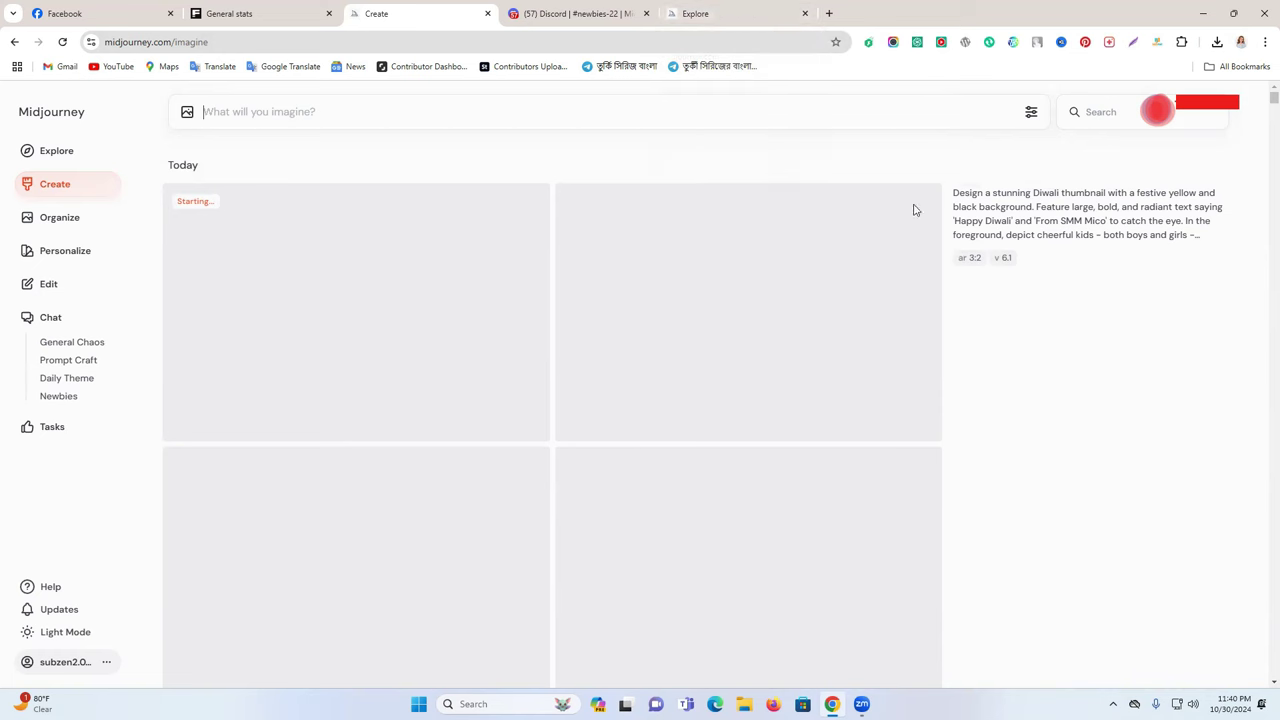
# Paste the copied Diwali thumbnail prompt into the imagine field and open its image settings.
pyautogui.scroll(-2, 880, 300)
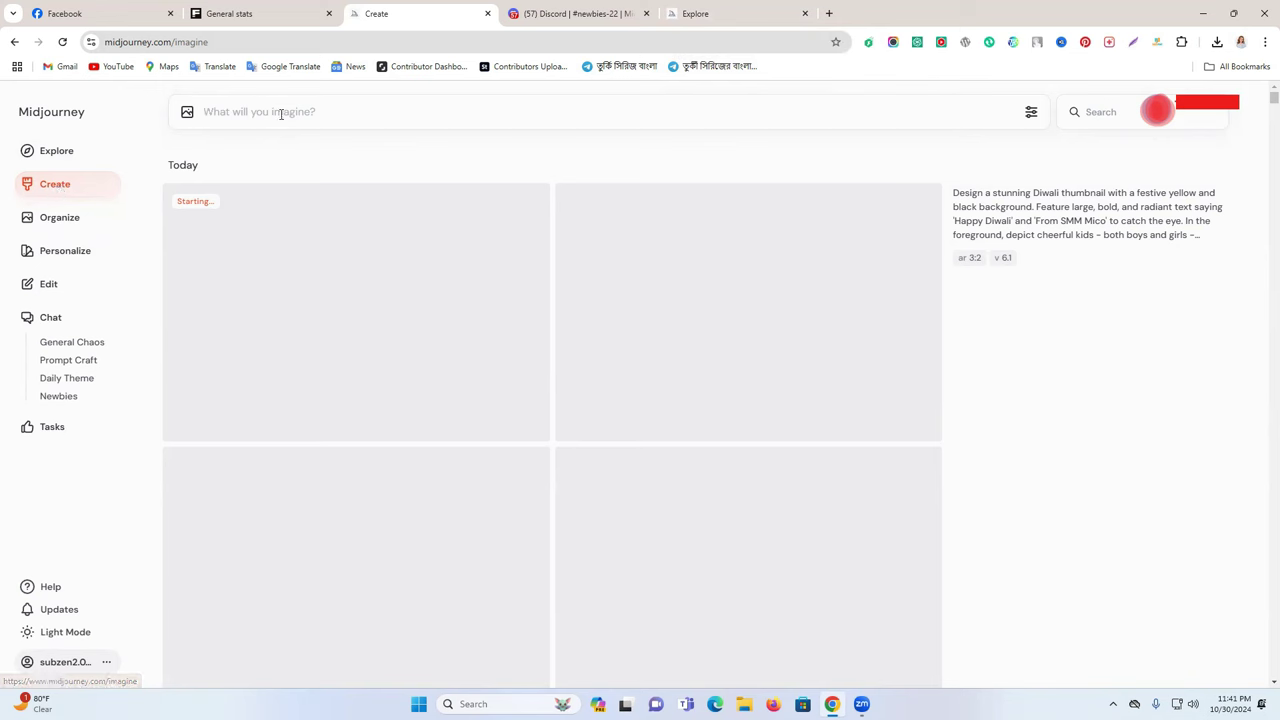
pyautogui.hotkey('ctrl', 'v')
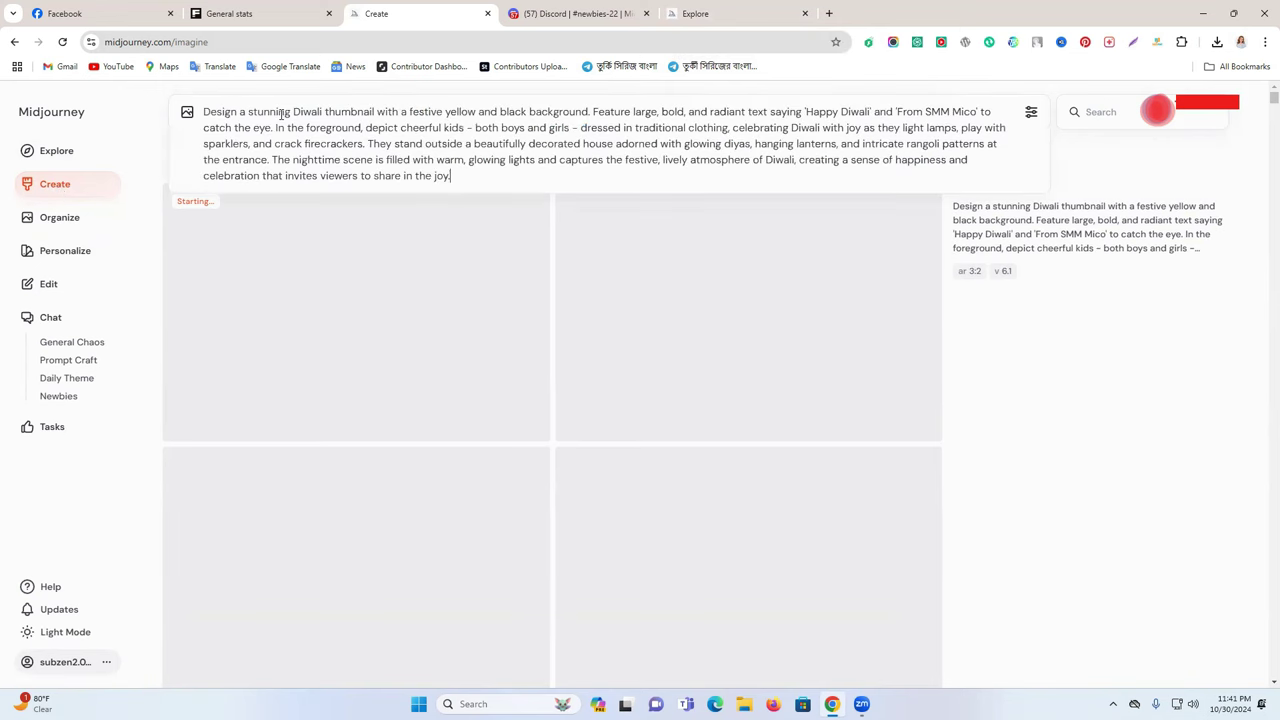
pyautogui.click(1031, 116)
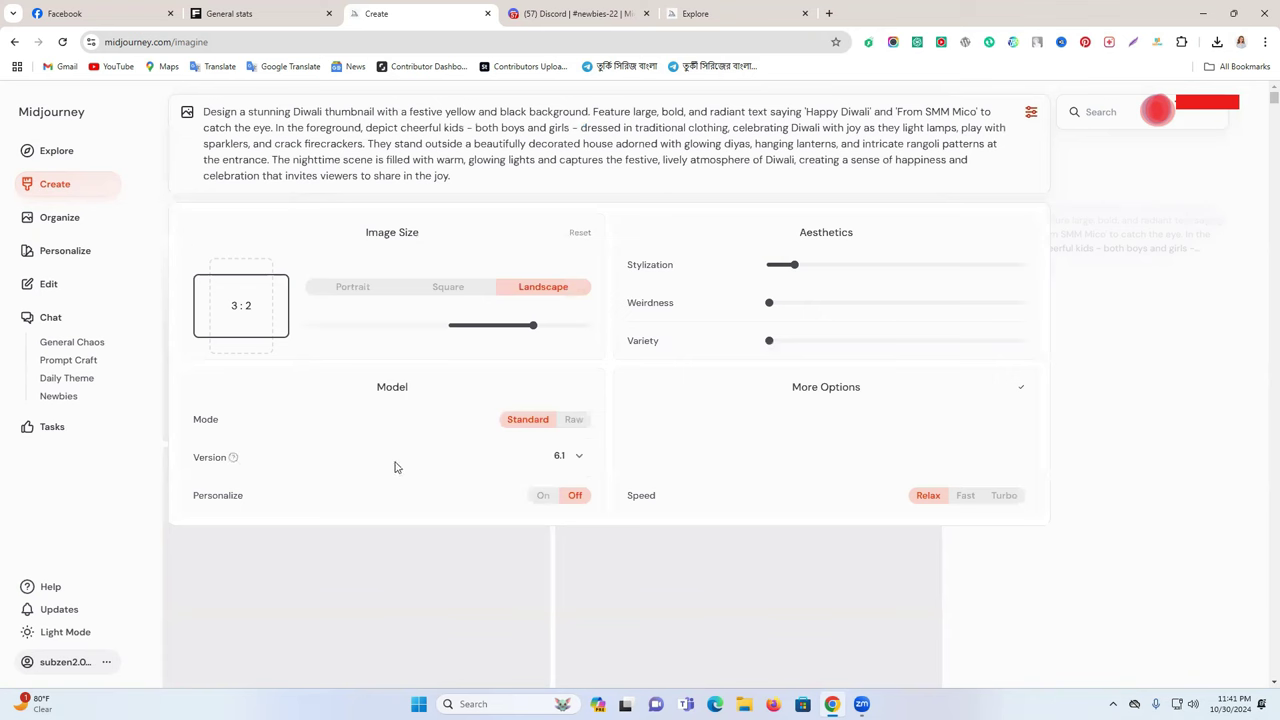
# Look through the available model versions in the image settings, including the Niji versions.
pyautogui.click(579, 458)
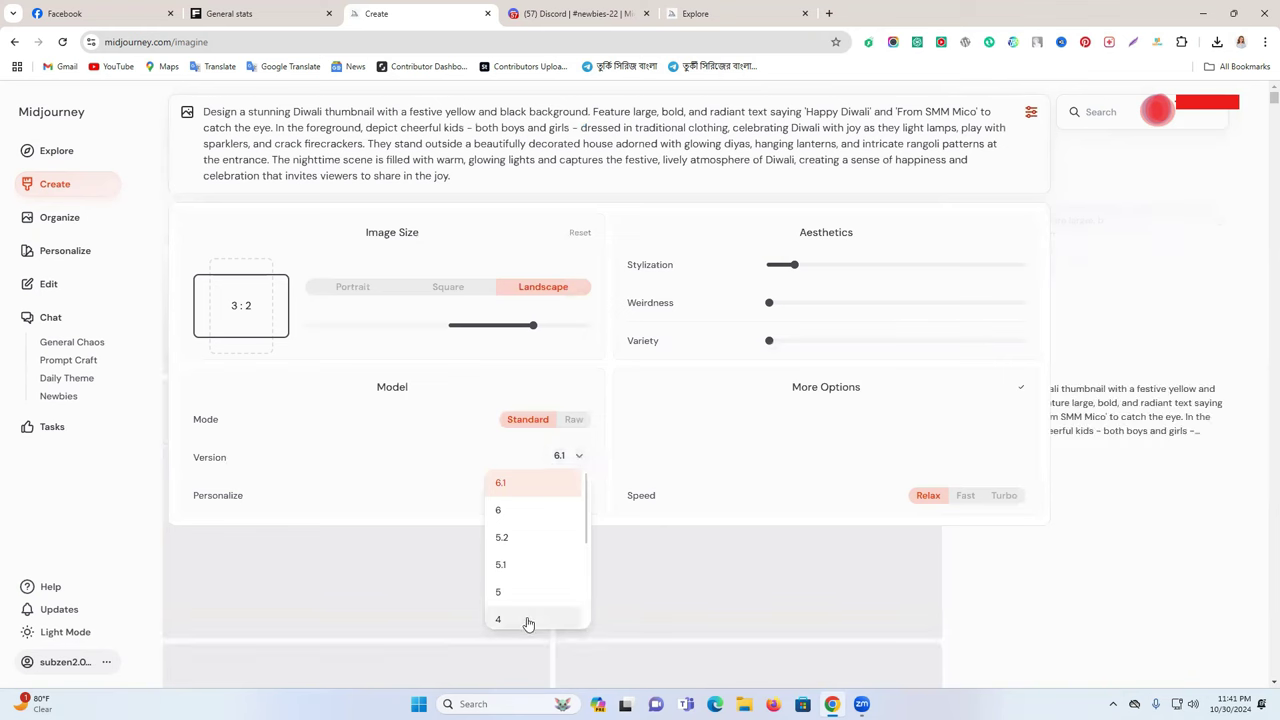
pyautogui.scroll(-3, 516, 560)
pyautogui.scroll(3, 525, 575)
pyautogui.scroll(-3, 546, 557)
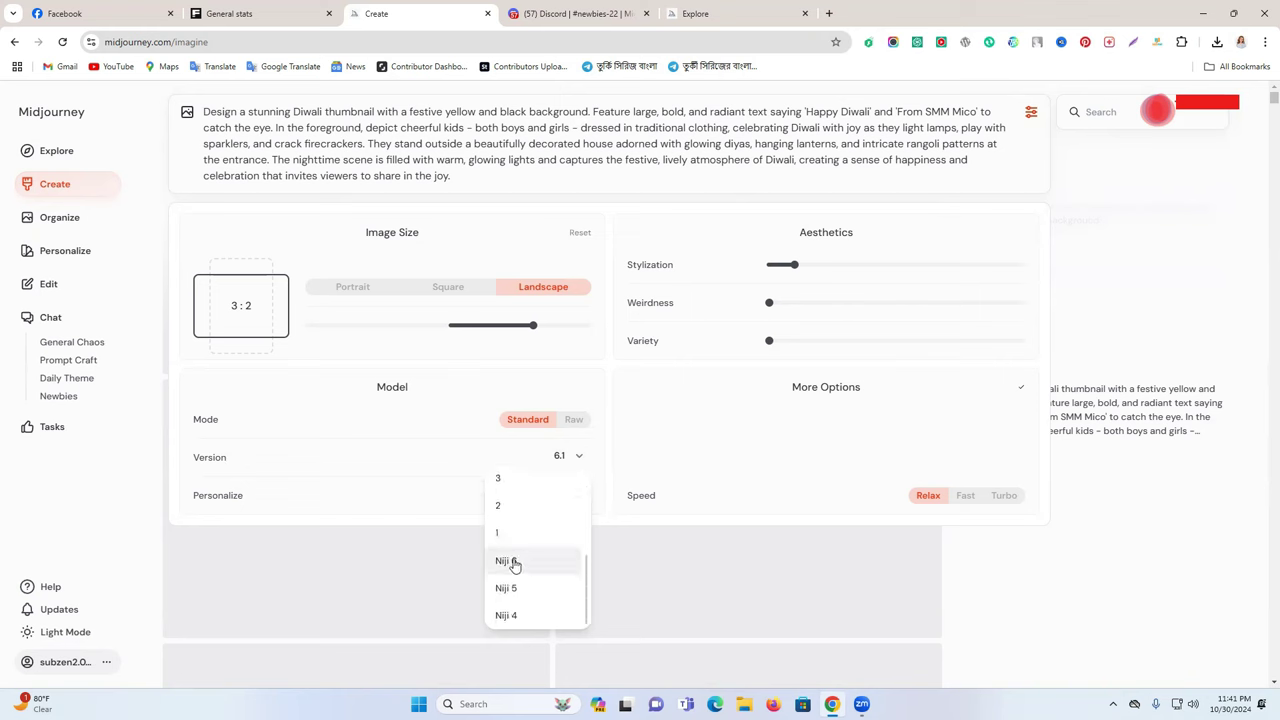
pyautogui.scroll(3, 520, 519)
pyautogui.scroll(1, 520, 516)
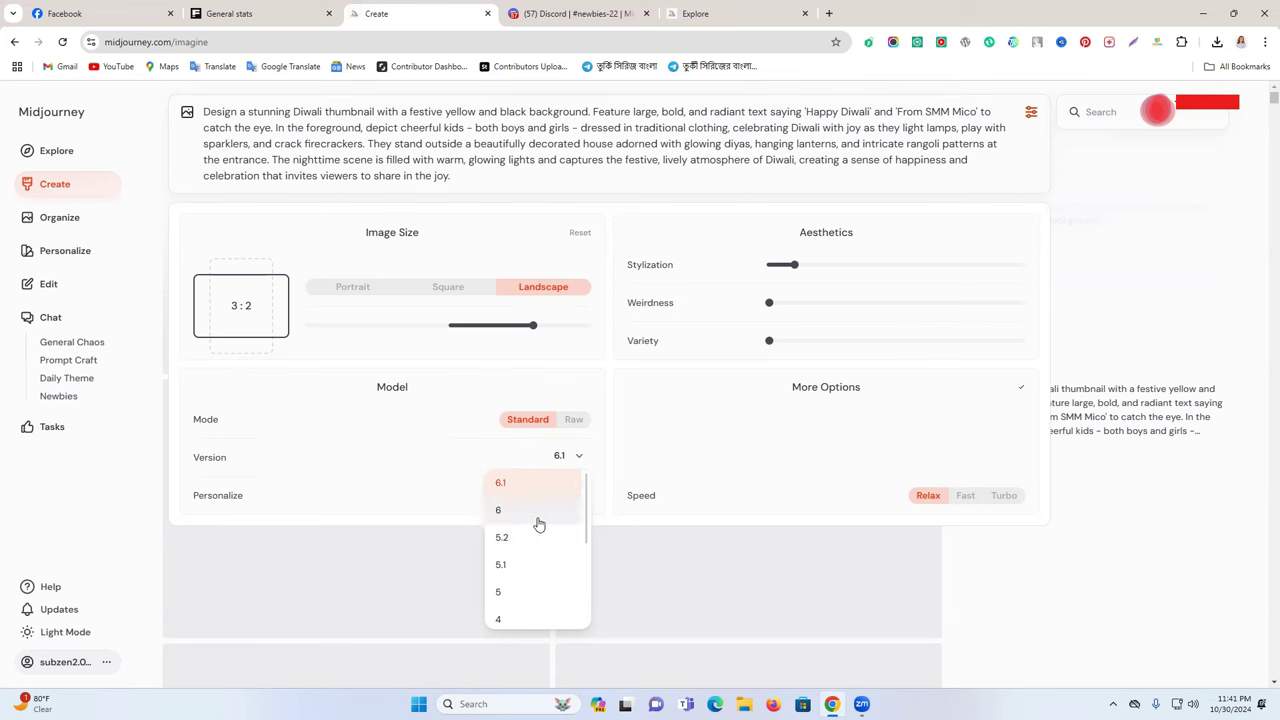
# Scan the remaining entries of the model version list and close it without picking a different version.
pyautogui.scroll(-3, 538, 524)
pyautogui.scroll(3, 537, 523)
pyautogui.click(475, 461)
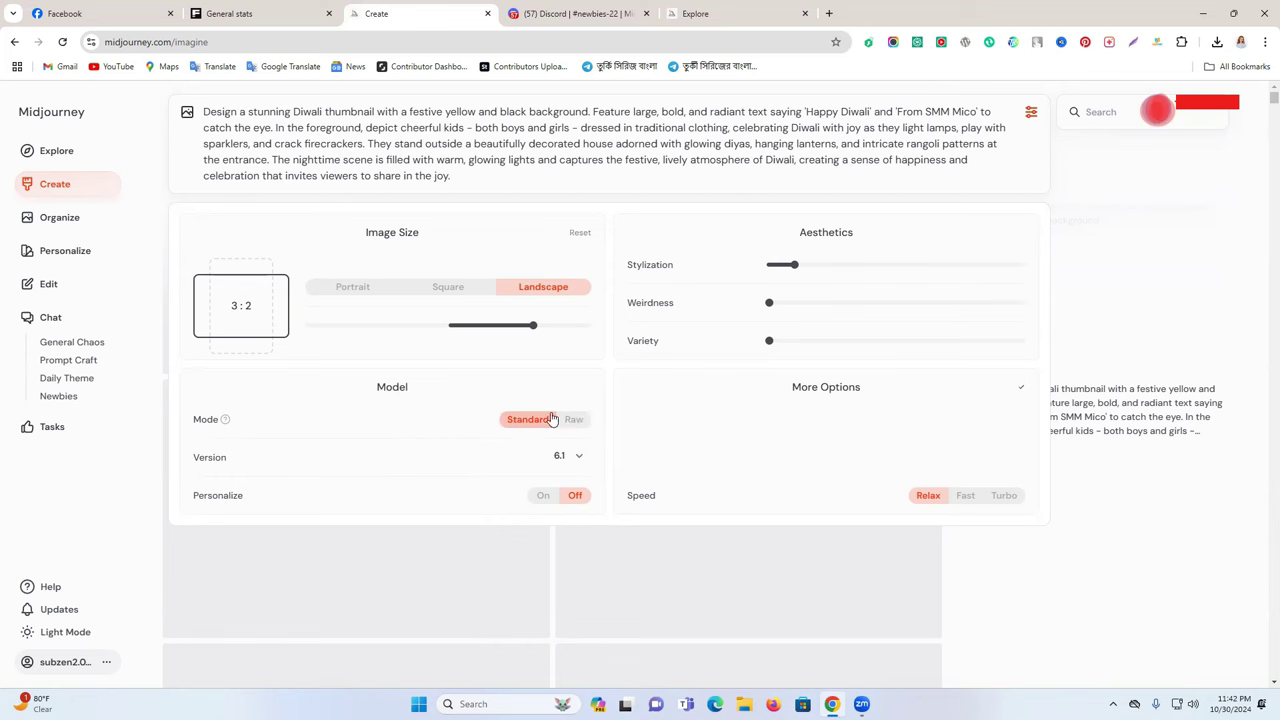
# Try a higher Stylization value in the aesthetics settings and reset it to the default.
pyautogui.moveTo(797, 266)
pyautogui.mouseDown()
pyautogui.moveTo(840, 266)
pyautogui.moveTo(758, 266)
pyautogui.moveTo(819, 266)
pyautogui.mouseUp()
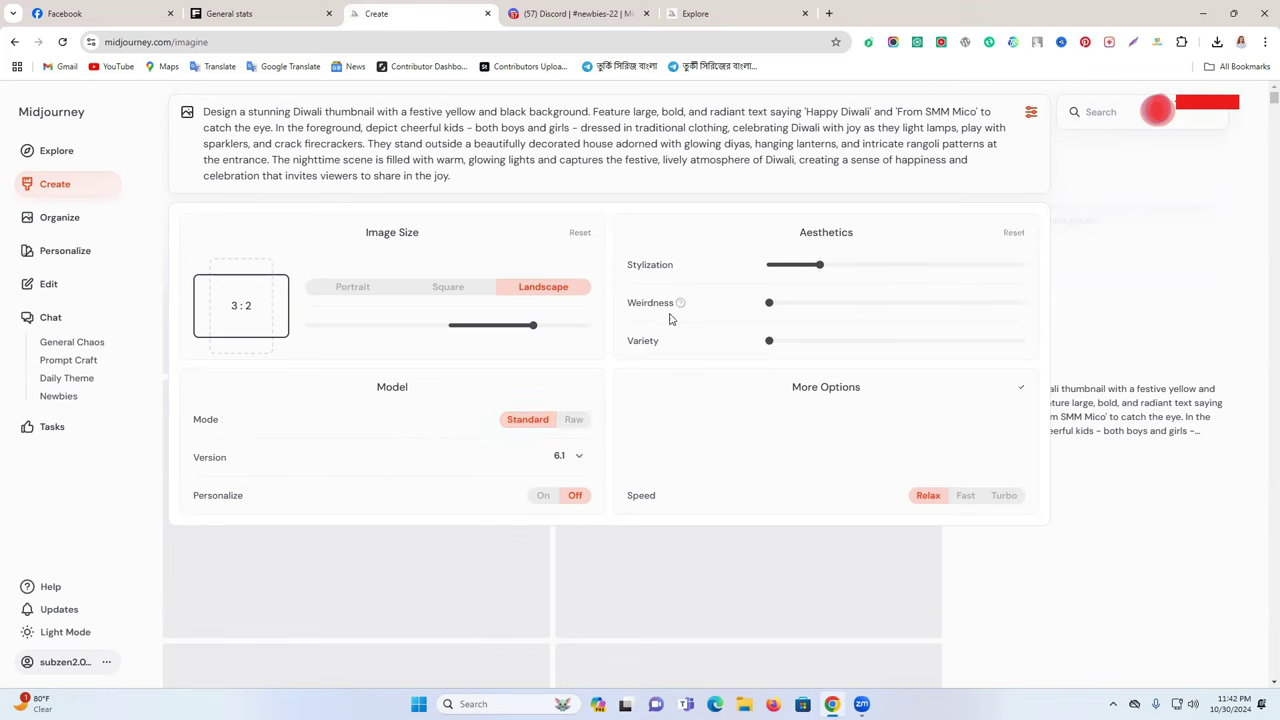
pyautogui.click(1015, 236)
# Try image size ratios of 1:2, 9:16 and 2:3 in portrait, and 3:2 and 16:9 in landscape.
pyautogui.moveTo(530, 328); pyautogui.dragTo(311, 328)
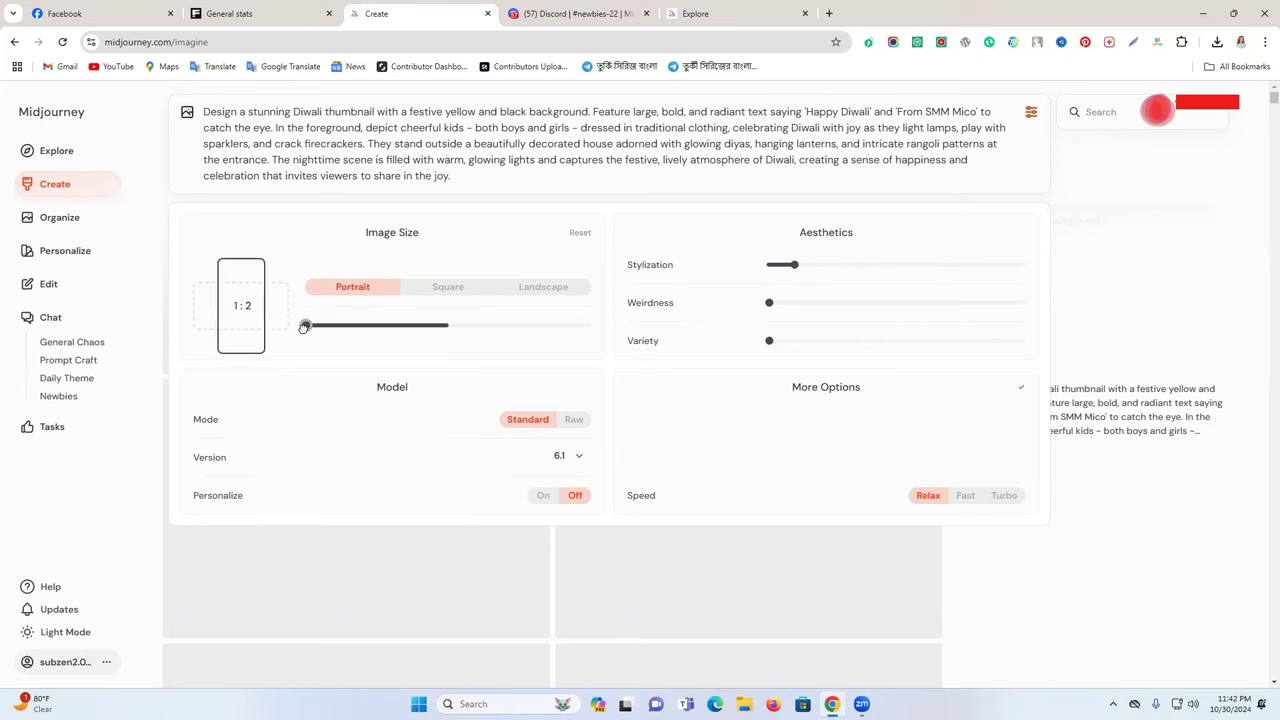
pyautogui.moveTo(306, 327); pyautogui.dragTo(324, 328)
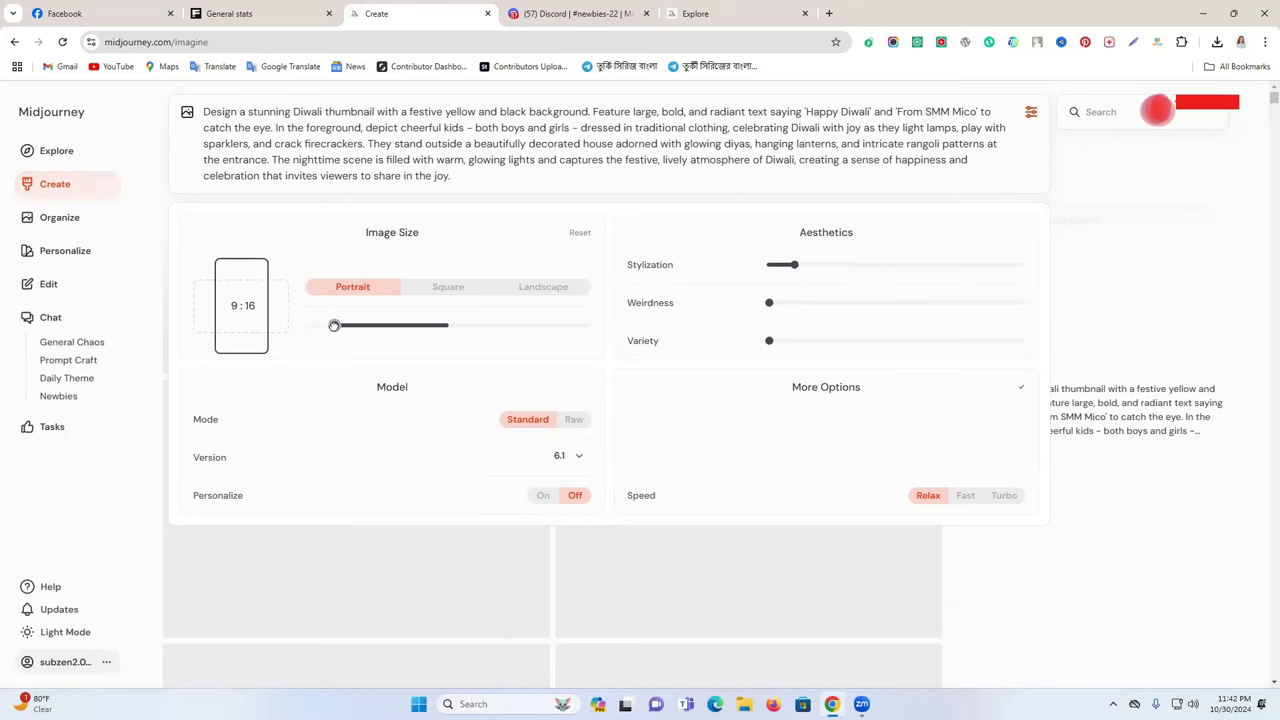
pyautogui.moveTo(339, 327); pyautogui.dragTo(353, 327)
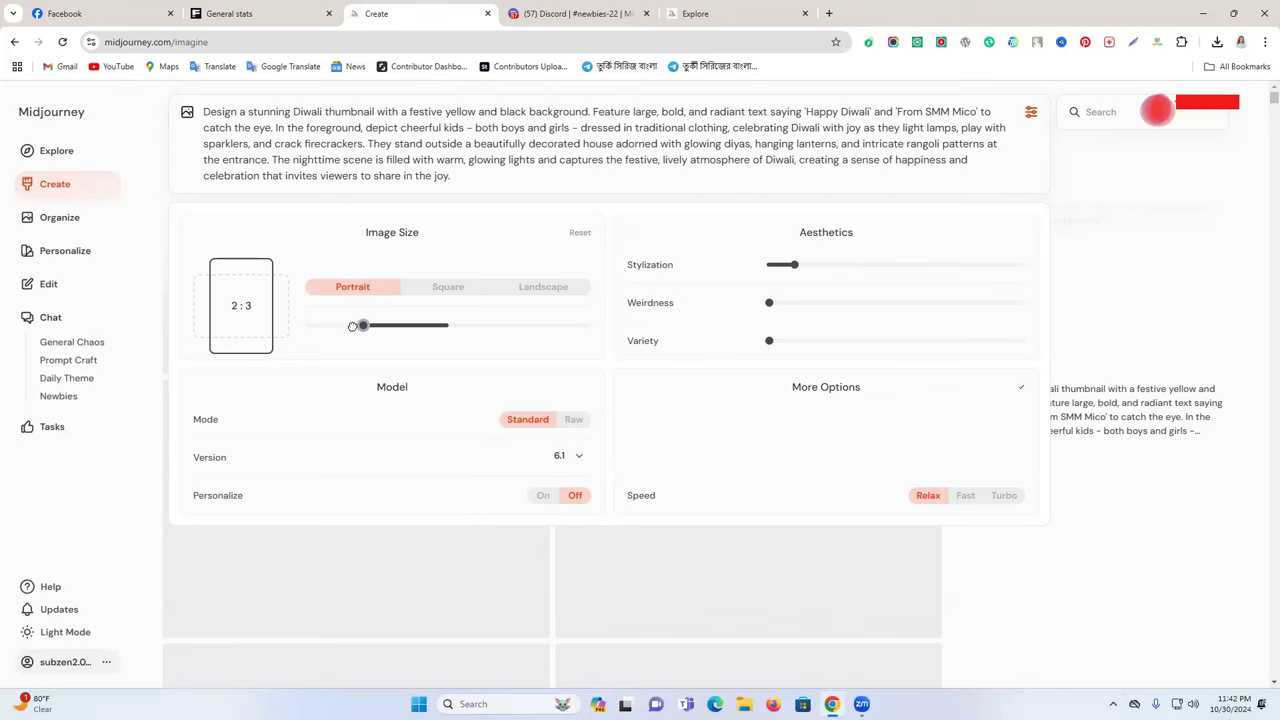
pyautogui.moveTo(377, 325); pyautogui.dragTo(519, 319)
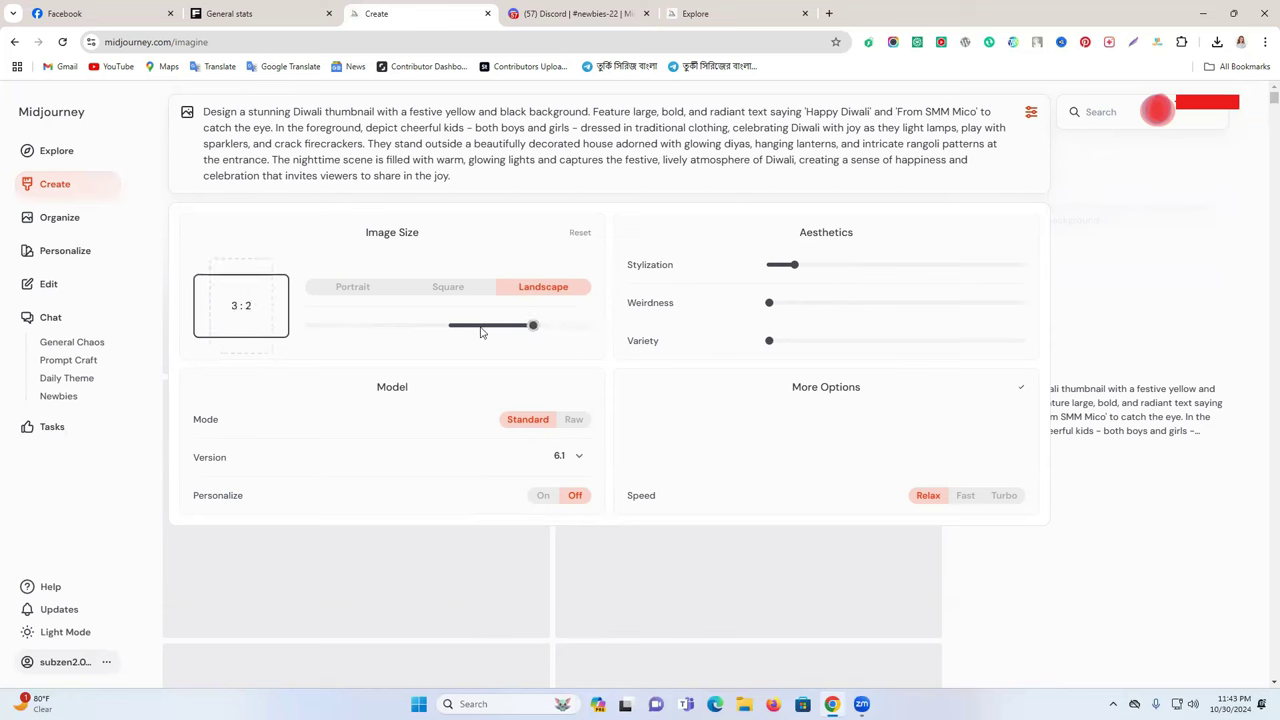
pyautogui.moveTo(535, 325); pyautogui.dragTo(561, 325)
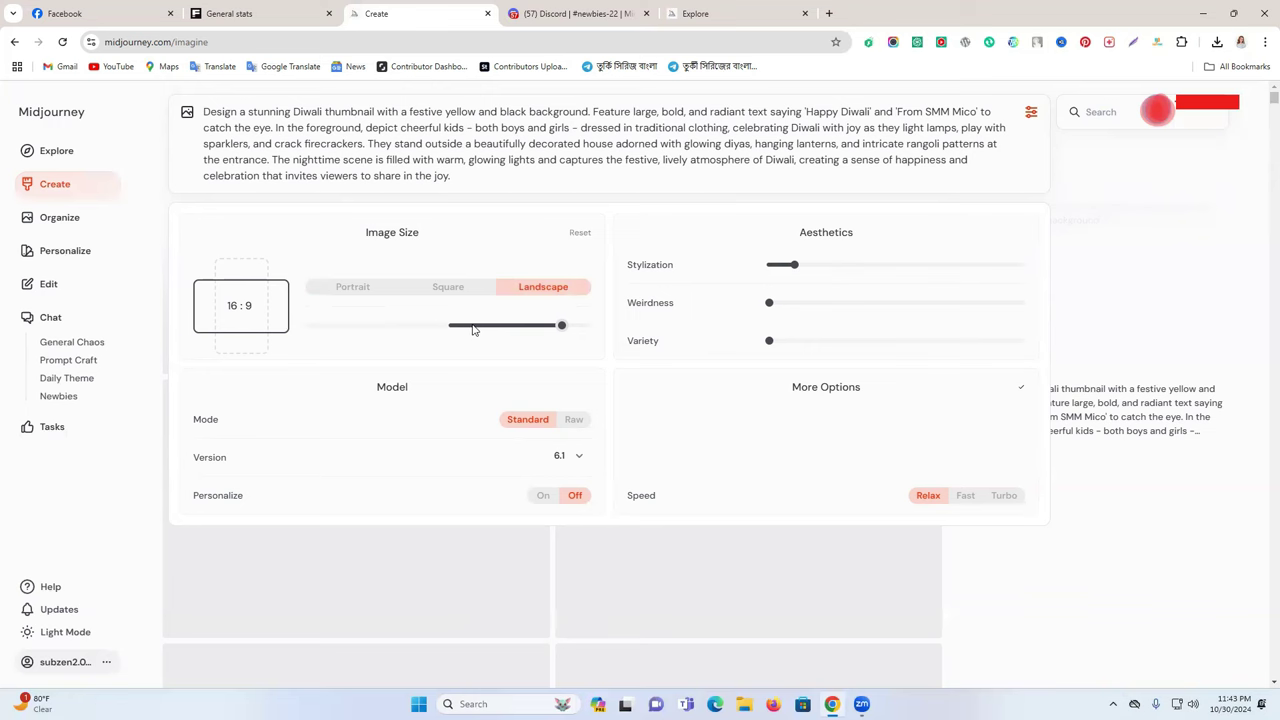
# Try the Square, Portrait 3:4 and Landscape 4:3 presets for the image size.
pyautogui.click(446, 289)
pyautogui.click(376, 289)
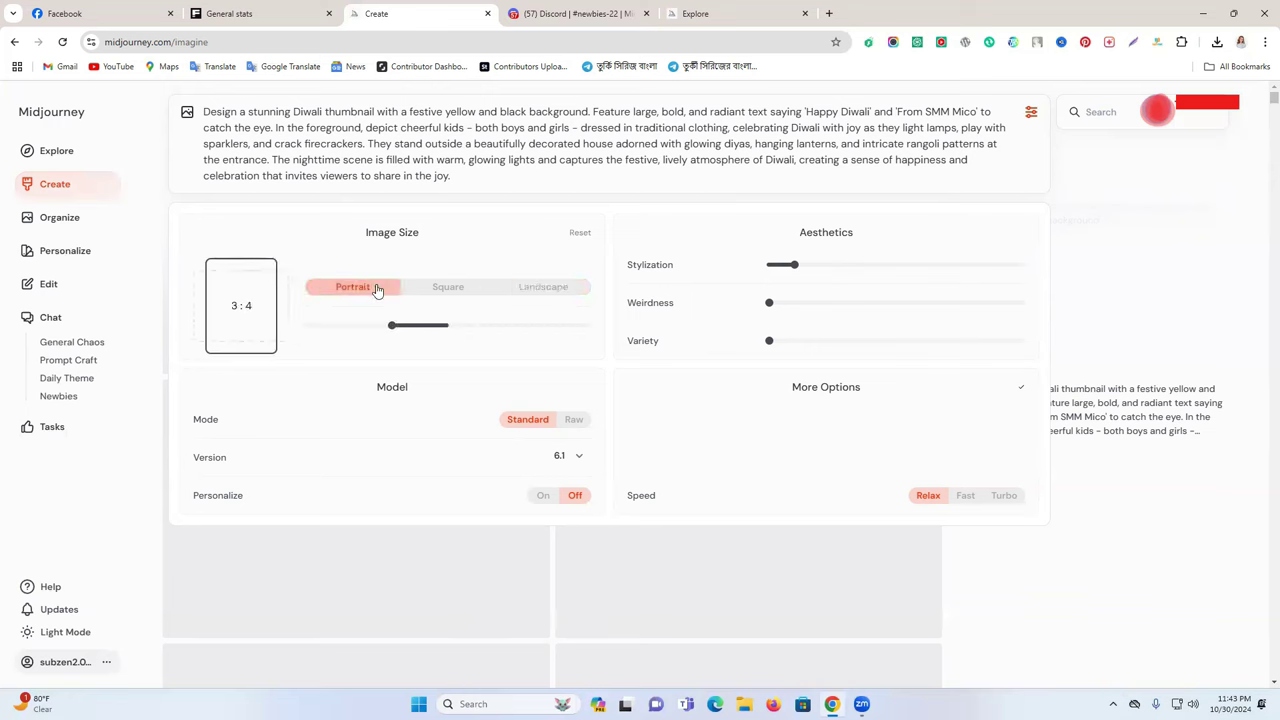
pyautogui.click(460, 290)
pyautogui.click(516, 289)
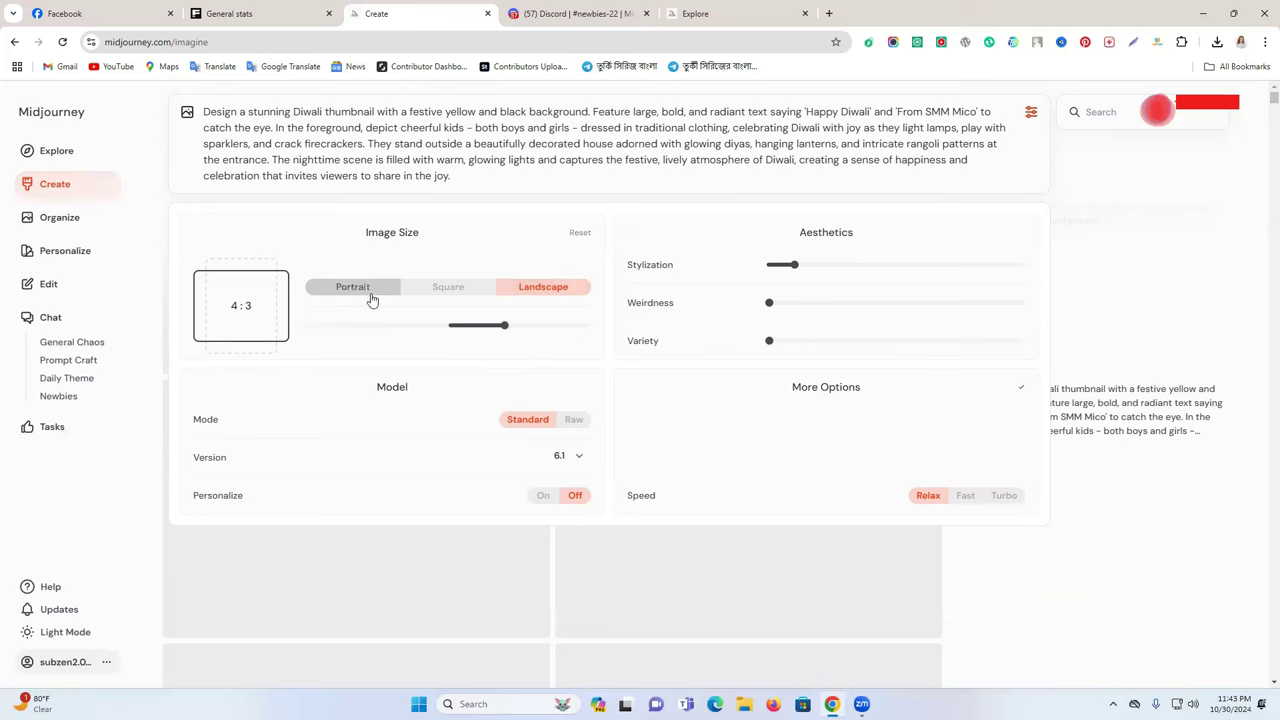
pyautogui.click(449, 288)
pyautogui.click(543, 289)
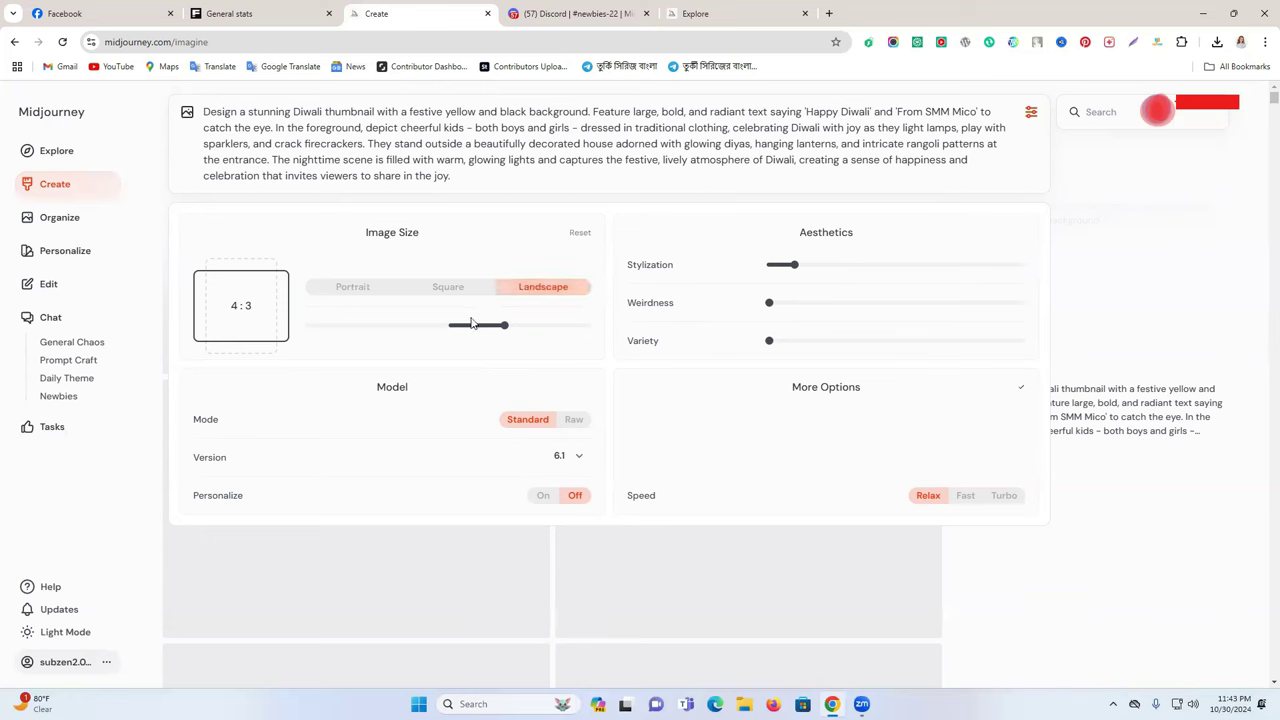
# Set the image size to Square 1:1, submit the Diwali thumbnail prompt for generation and close the image settings.
pyautogui.click(1134, 614)
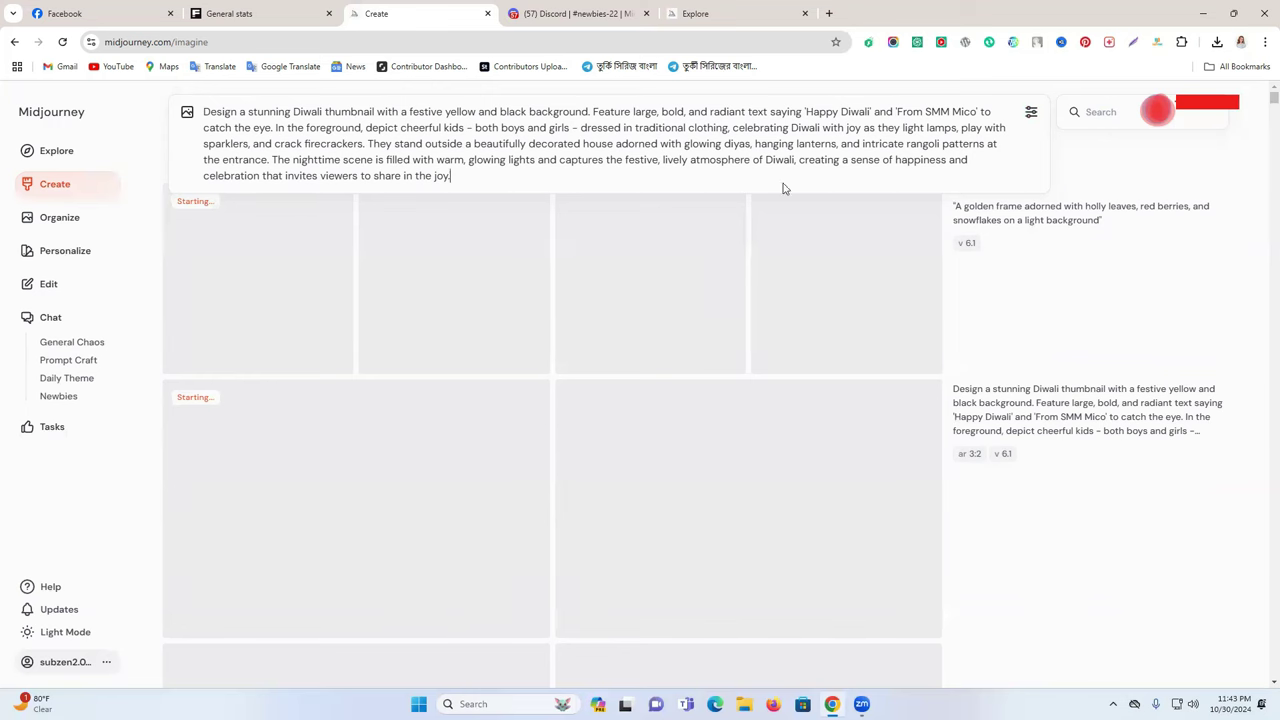
pyautogui.click(1031, 112)
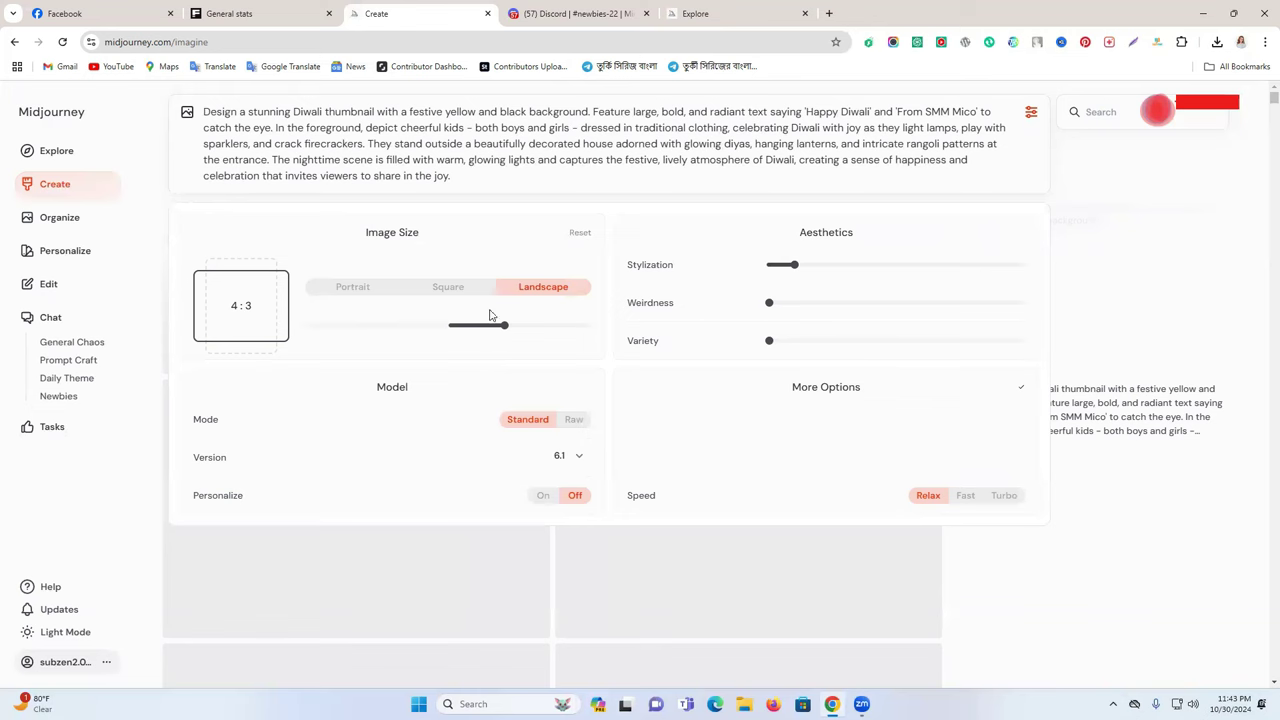
pyautogui.click(466, 289)
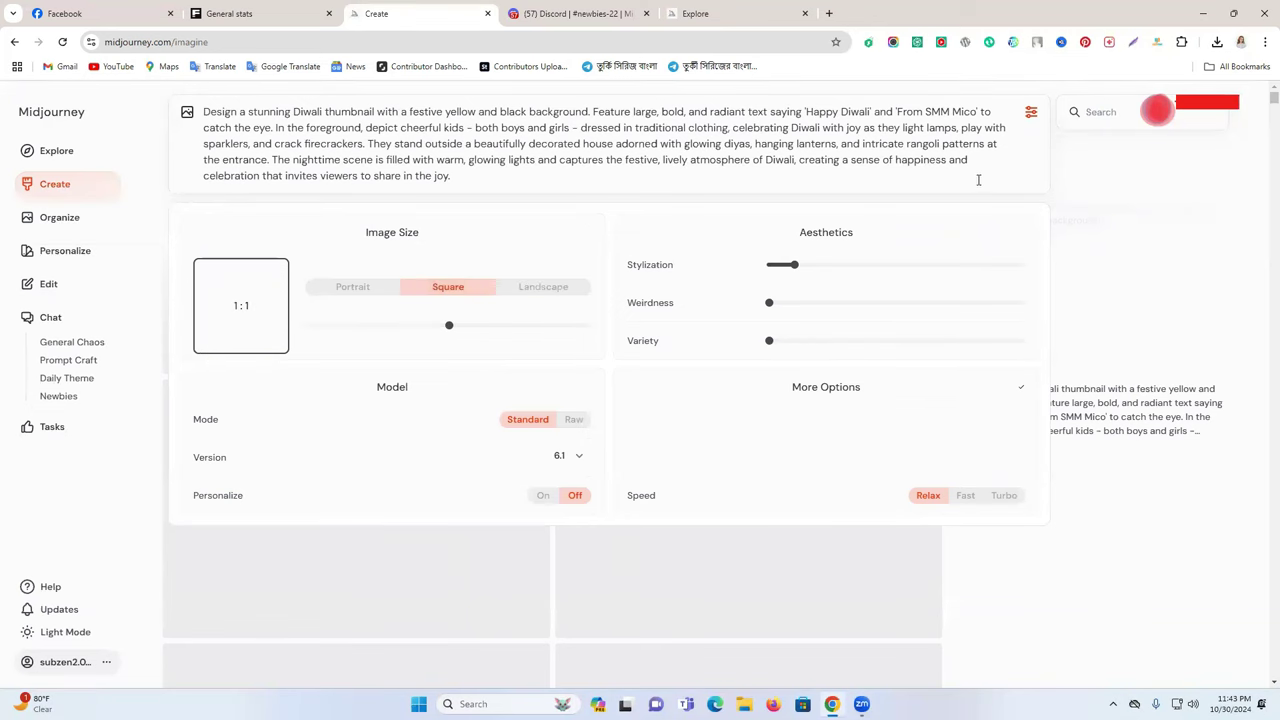
pyautogui.press('Return')
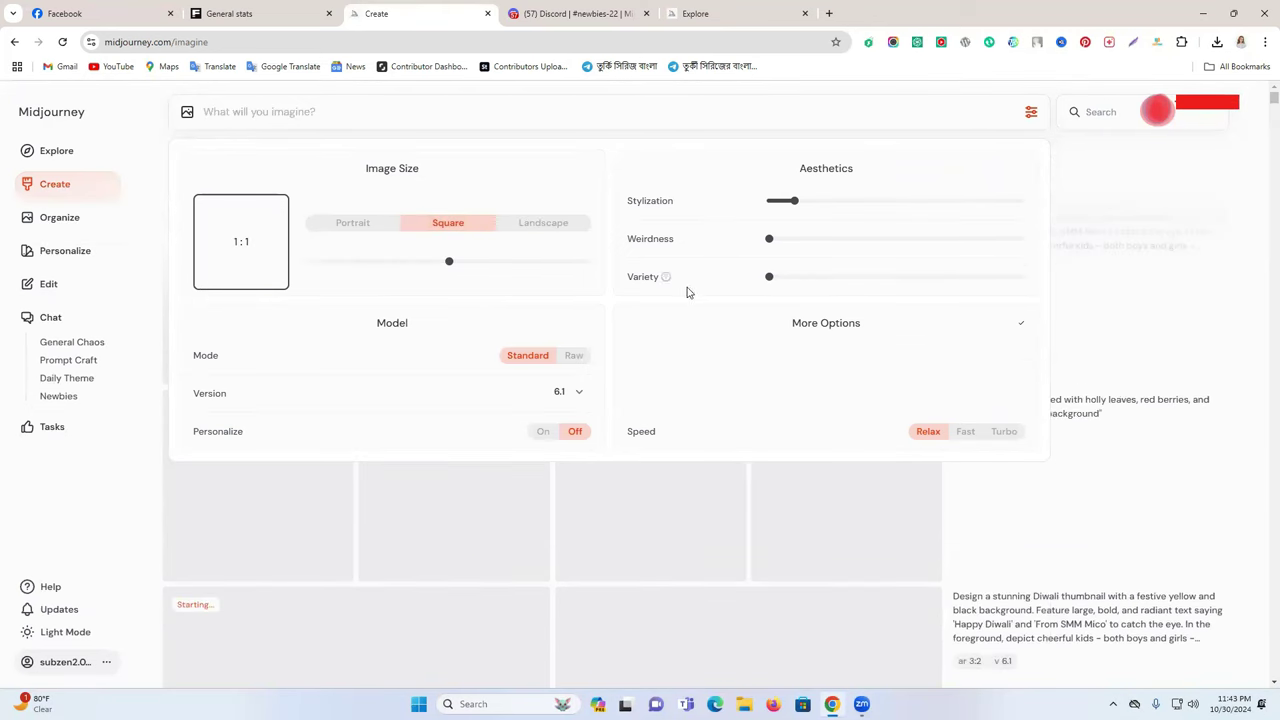
pyautogui.click(1032, 113)
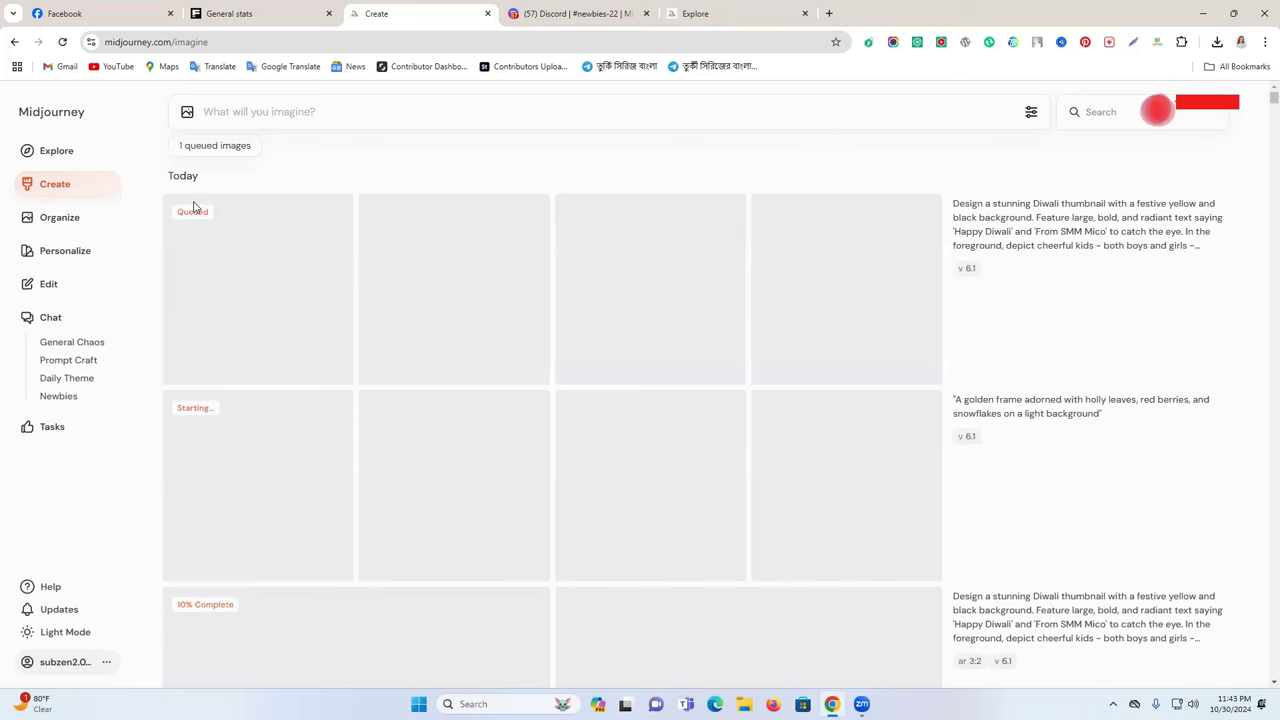
pyautogui.scroll(-3, 197, 244)
pyautogui.click(1031, 111)
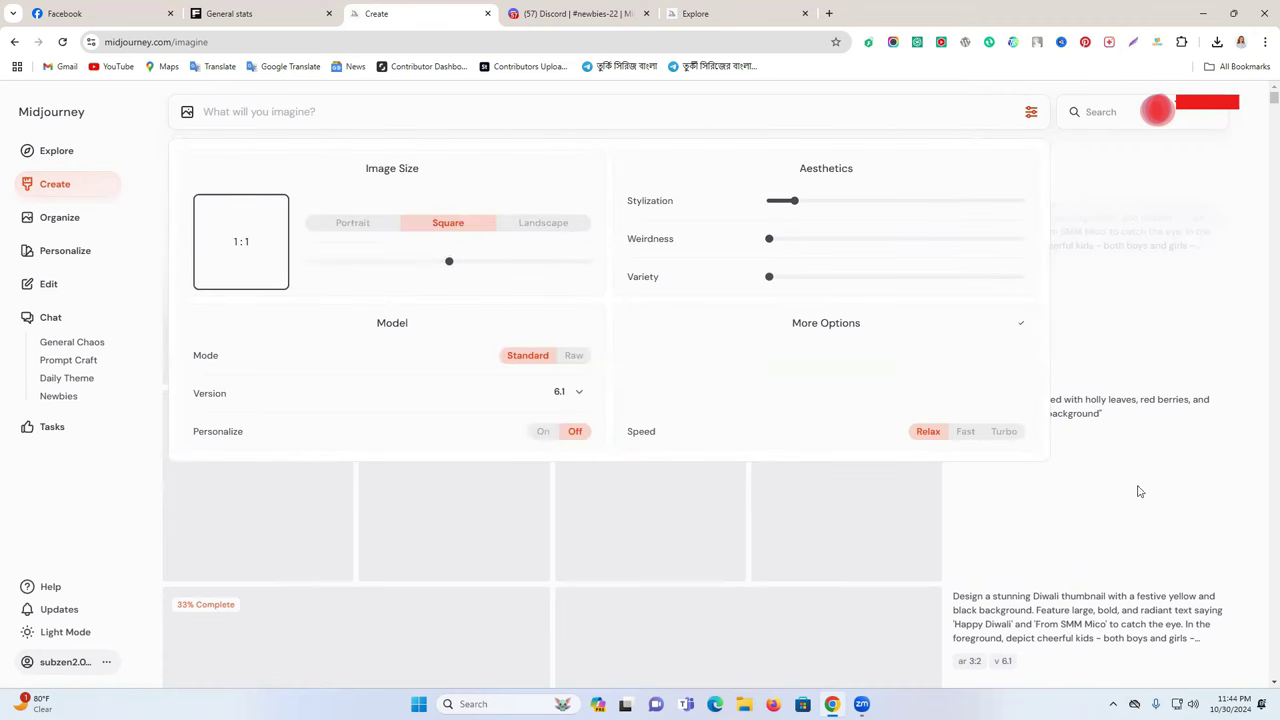
pyautogui.click(1117, 548)
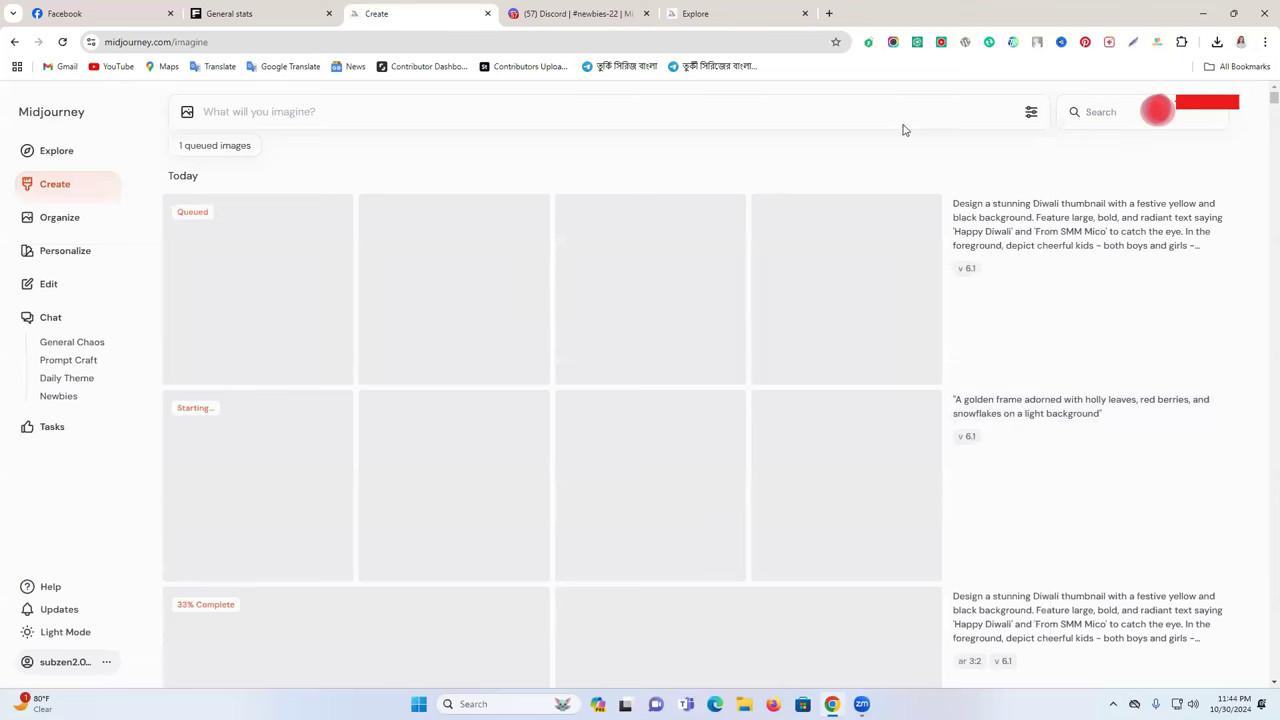
# Reuse the queued Diwali thumbnail prompt and submit it for generation three more times.
pyautogui.click(1022, 218)
pyautogui.hotkey('ctrl', 'a')
pyautogui.press('Return')
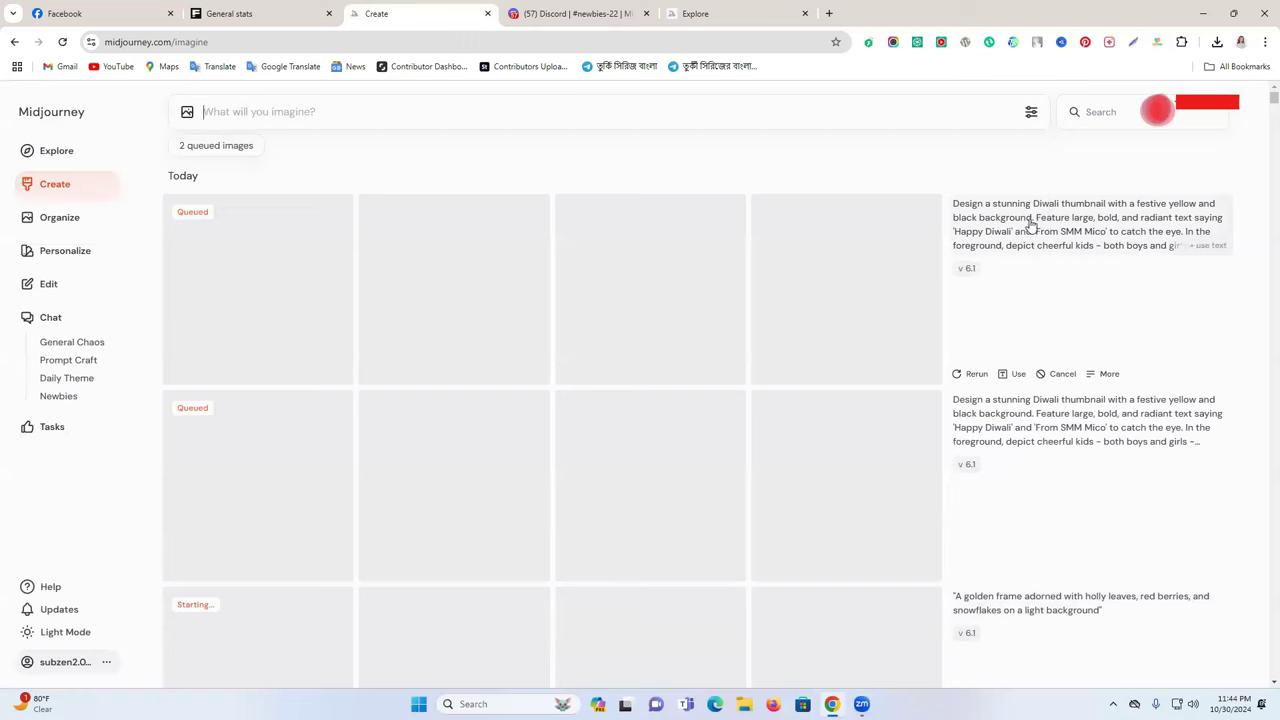
pyautogui.click(1030, 224)
pyautogui.press('Return')
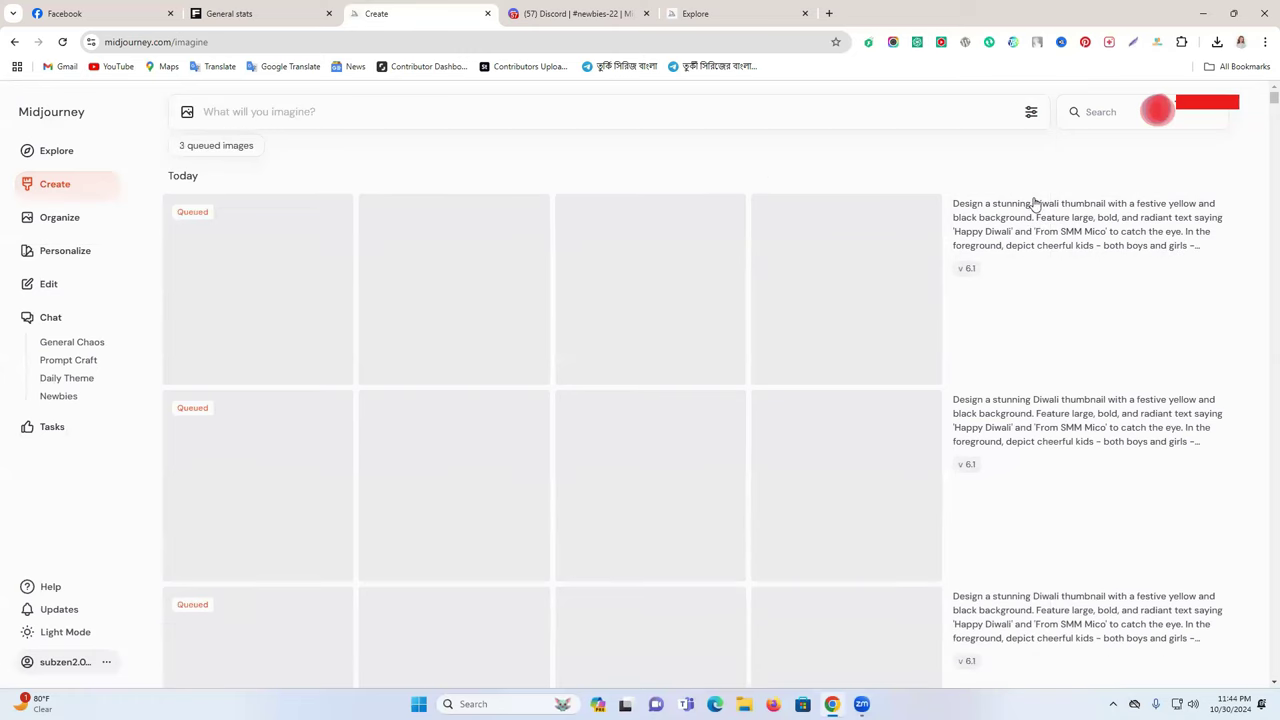
pyautogui.click(1023, 214)
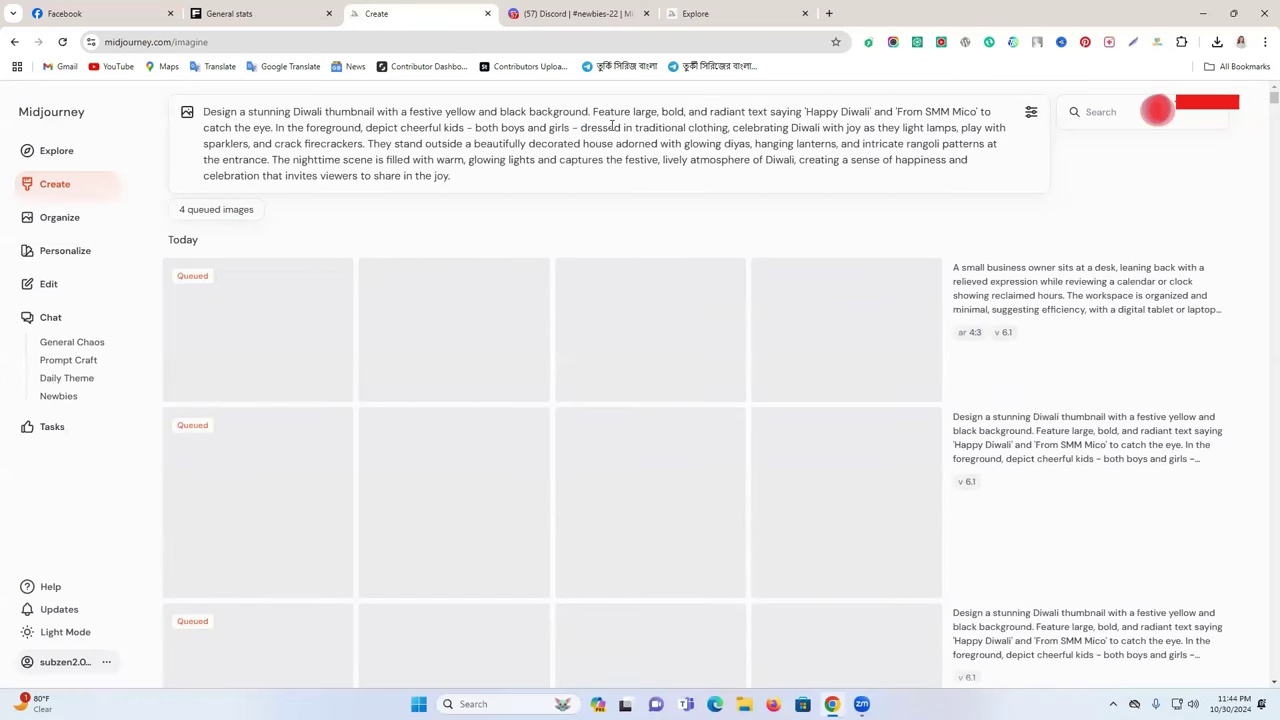
pyautogui.press('Return')
# Browse the finished Diwali images on the Create page and the older food and juicer generations below them.
pyautogui.scroll(-5, 703, 289)
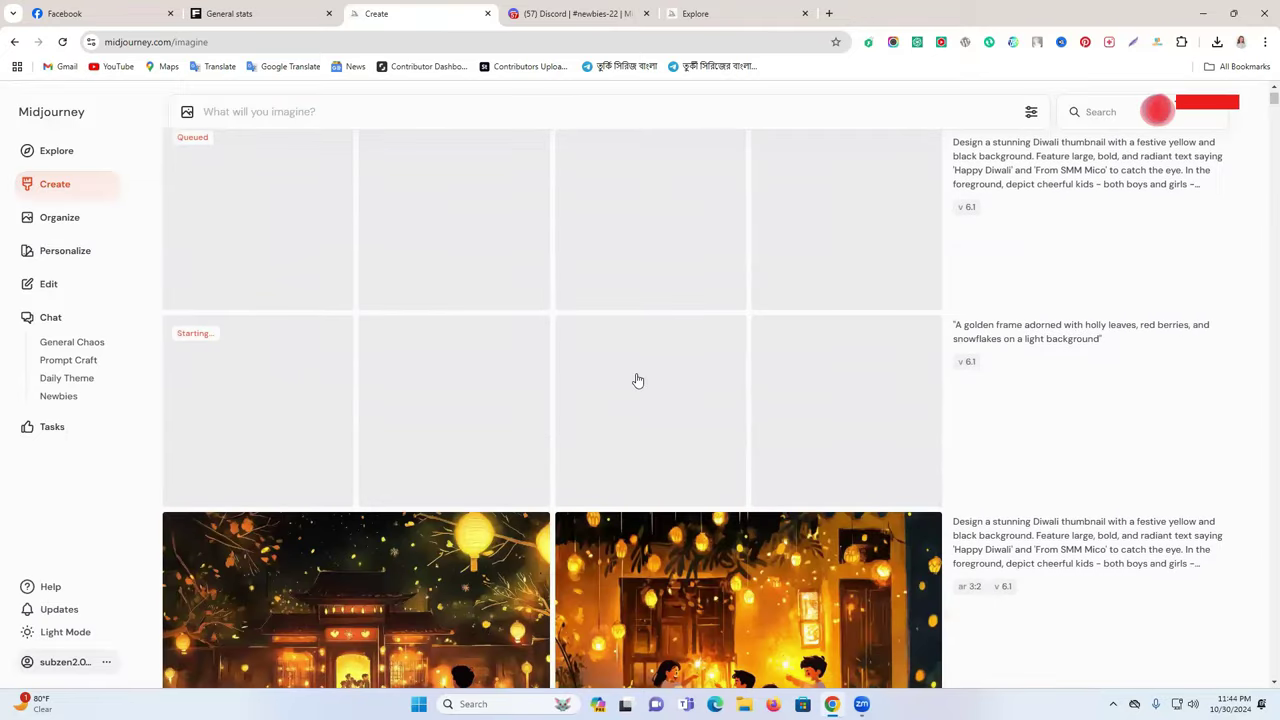
pyautogui.scroll(-2, 638, 380)
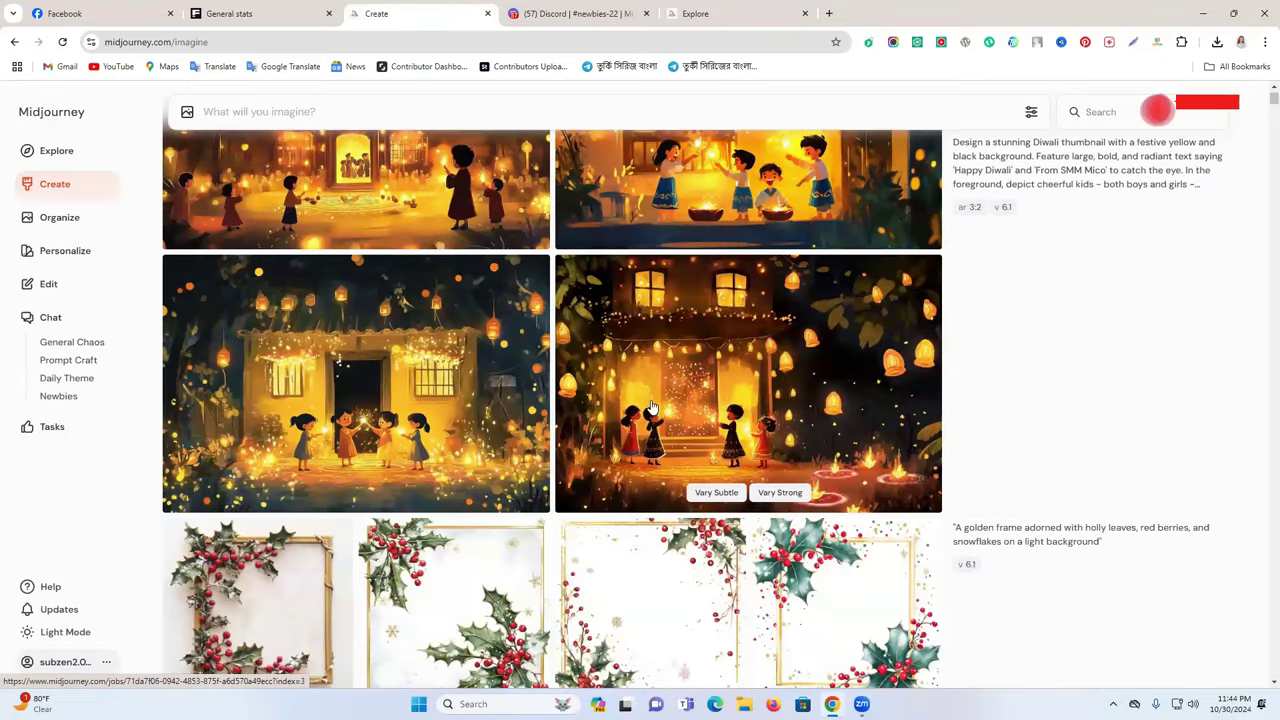
pyautogui.scroll(1, 651, 407)
pyautogui.scroll(1, 651, 407)
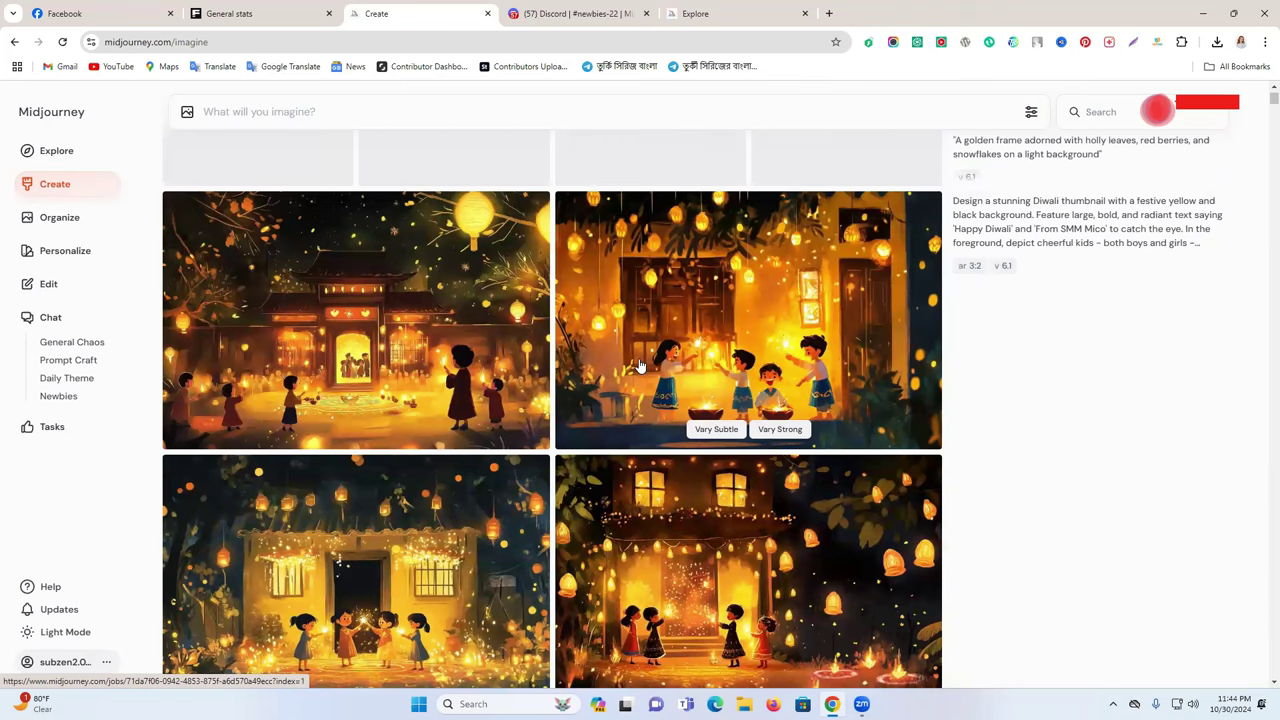
pyautogui.scroll(-4, 640, 365)
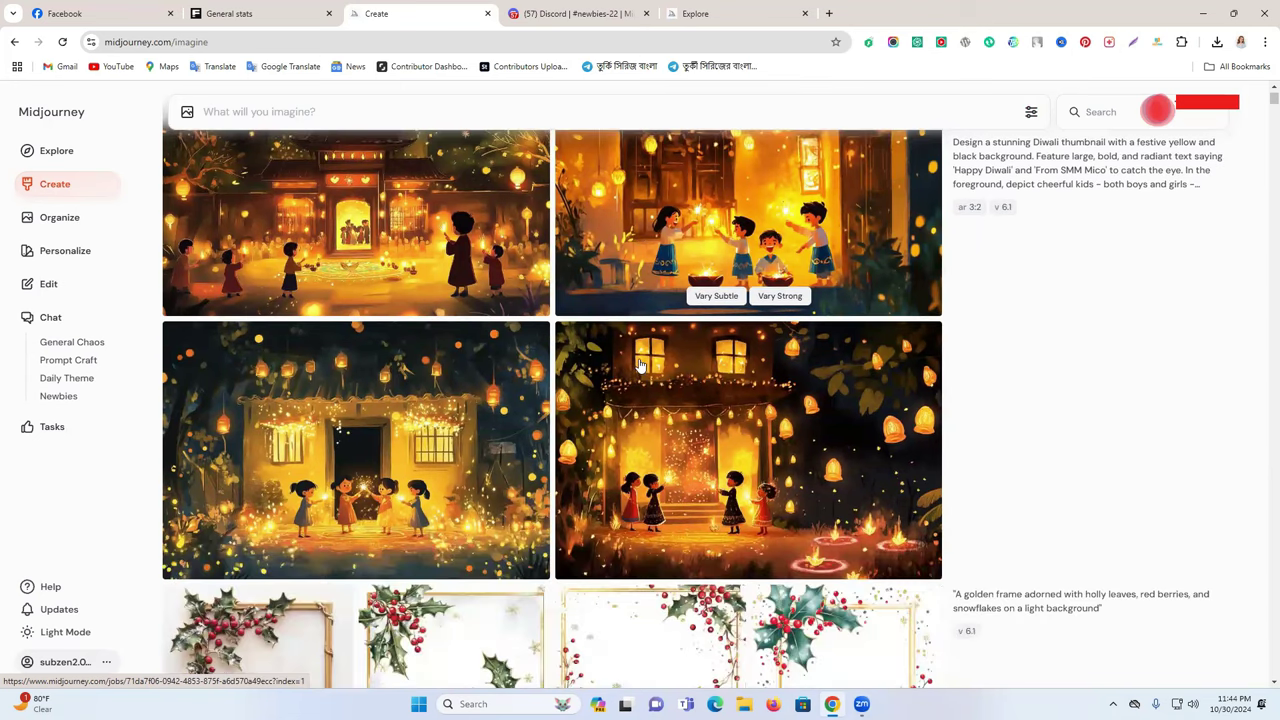
pyautogui.scroll(-8, 641, 364)
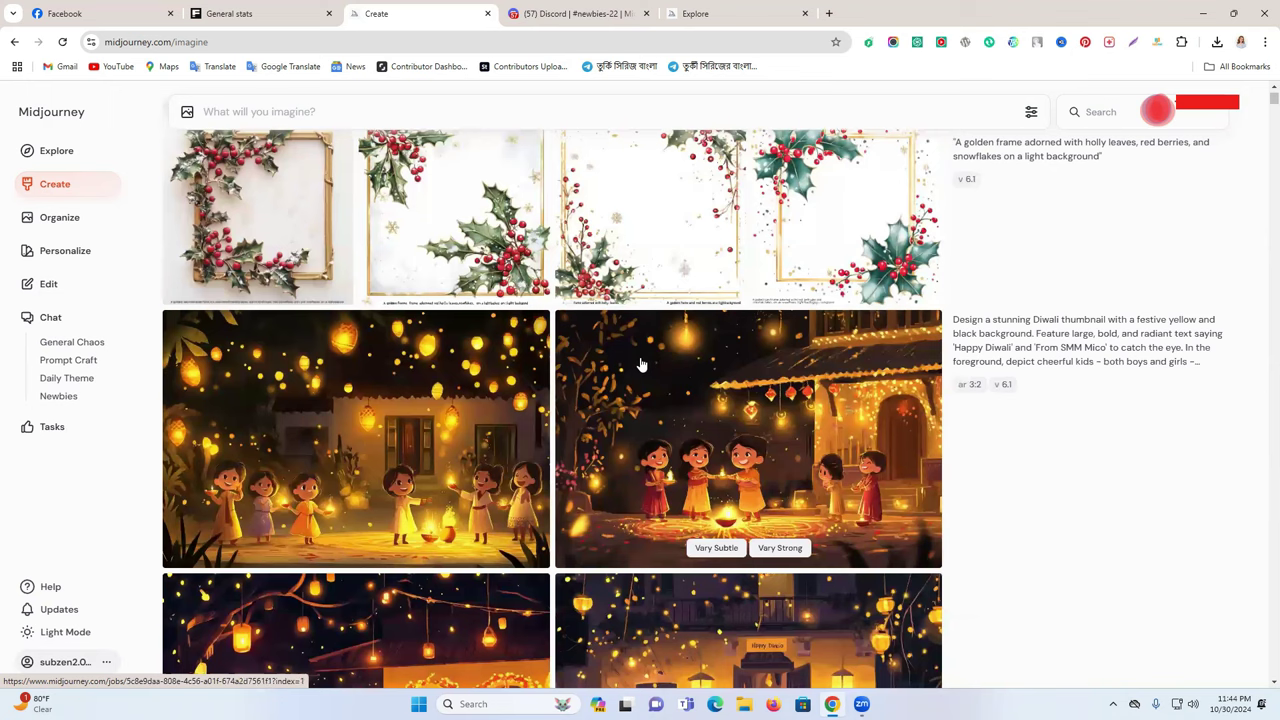
pyautogui.scroll(4, 1009, 500)
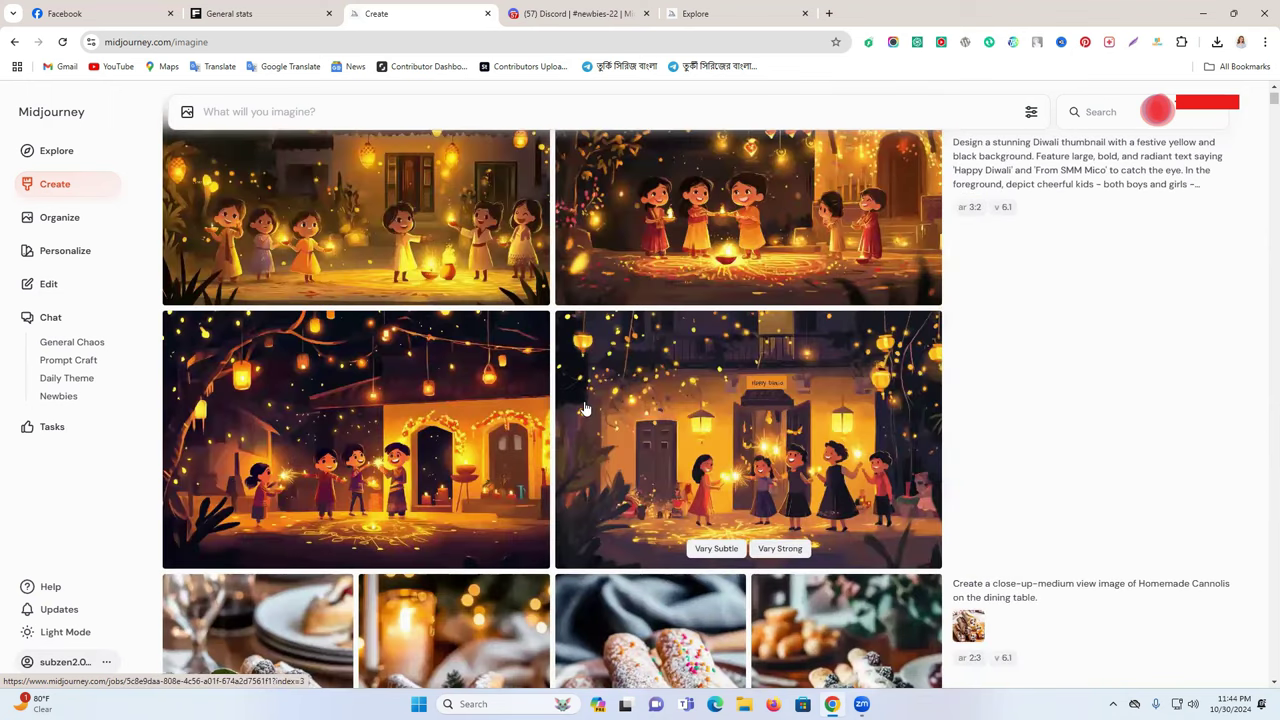
pyautogui.scroll(-3, 585, 408)
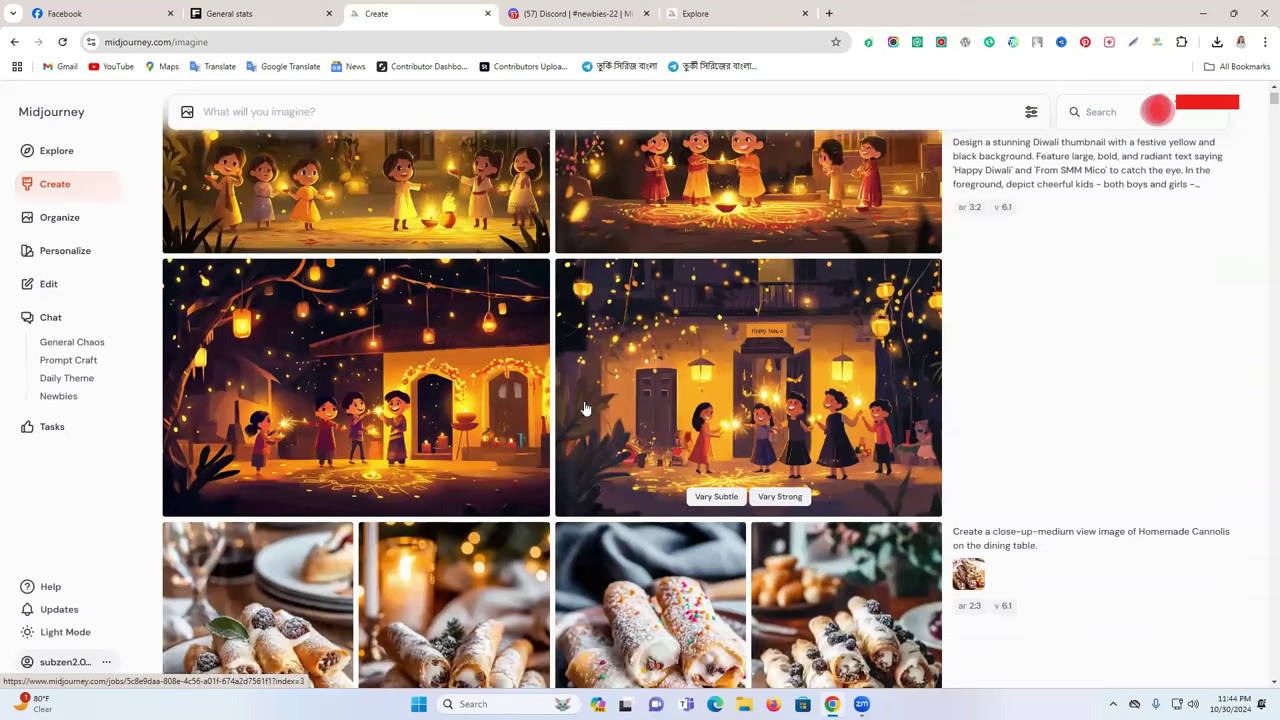
pyautogui.scroll(-5, 598, 450)
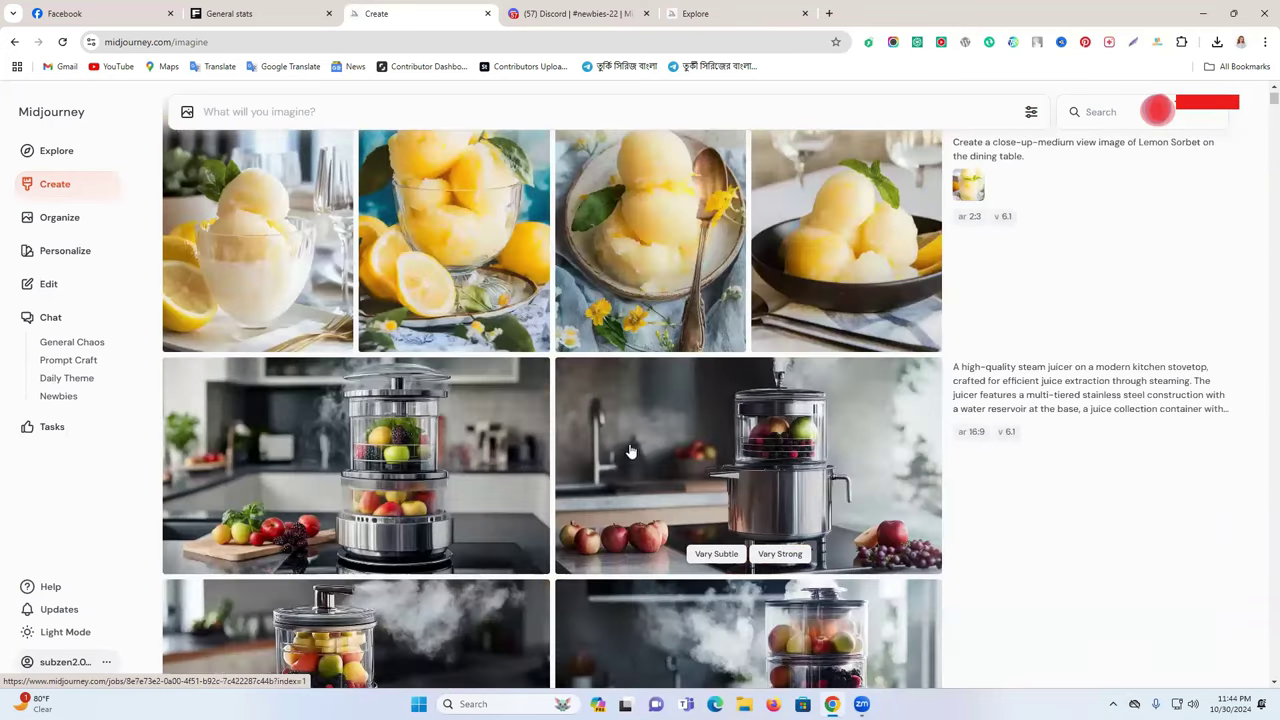
pyautogui.scroll(-2, 631, 455)
pyautogui.scroll(-5, 633, 461)
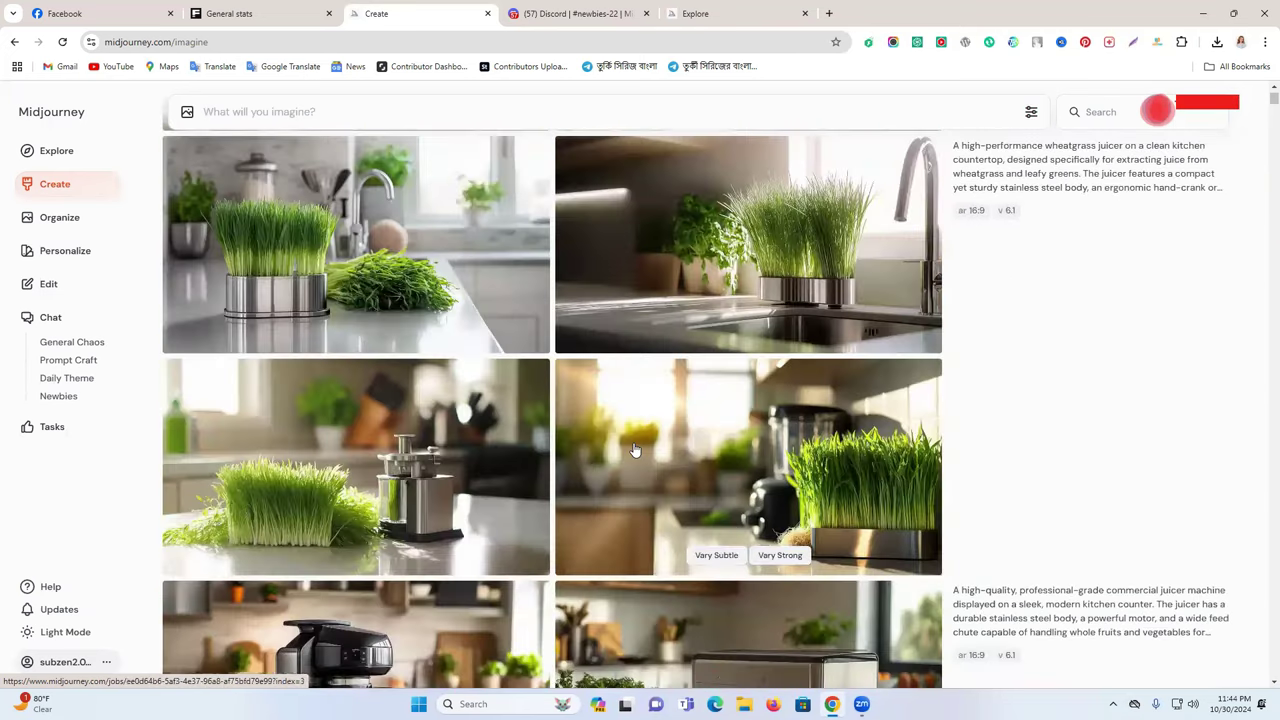
pyautogui.scroll(-4, 633, 450)
# Return to the newest generations and examine the golden holly frame images and the Diwali images beneath them.
pyautogui.scroll(7, 1122, 494)
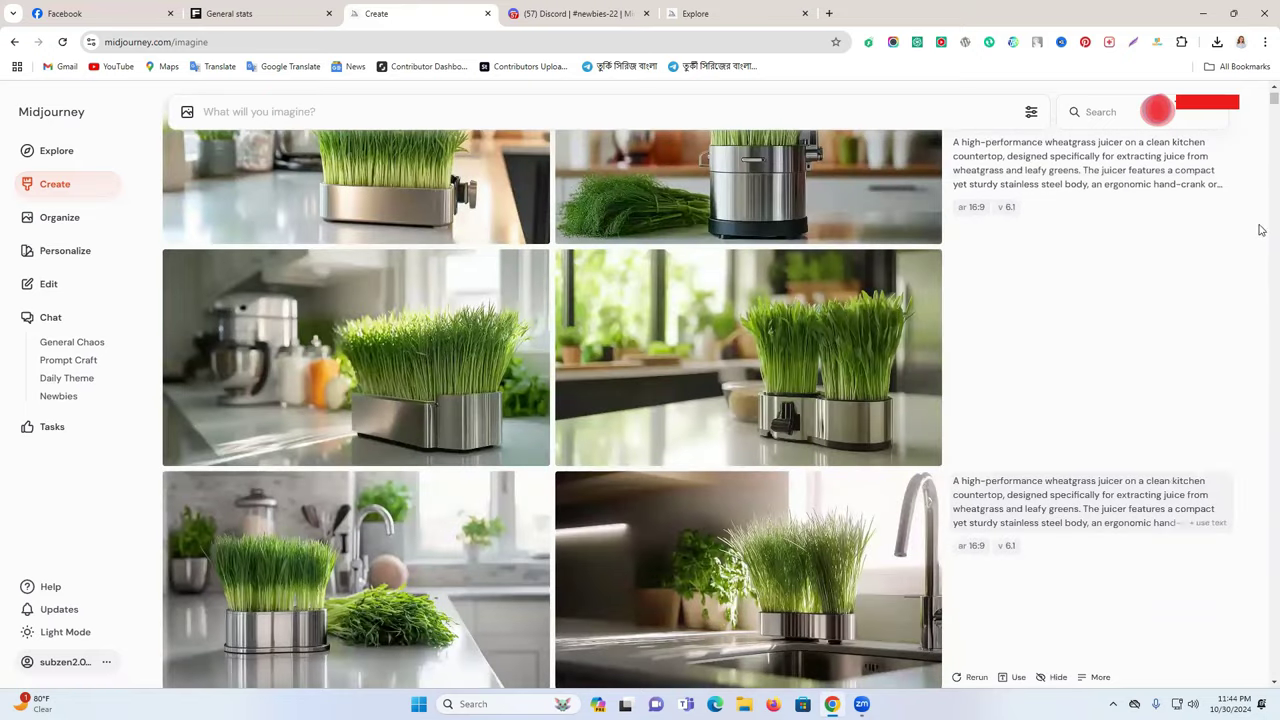
pyautogui.scroll(4, 1261, 108)
pyautogui.scroll(10, 1261, 86)
pyautogui.scroll(-5, 531, 331)
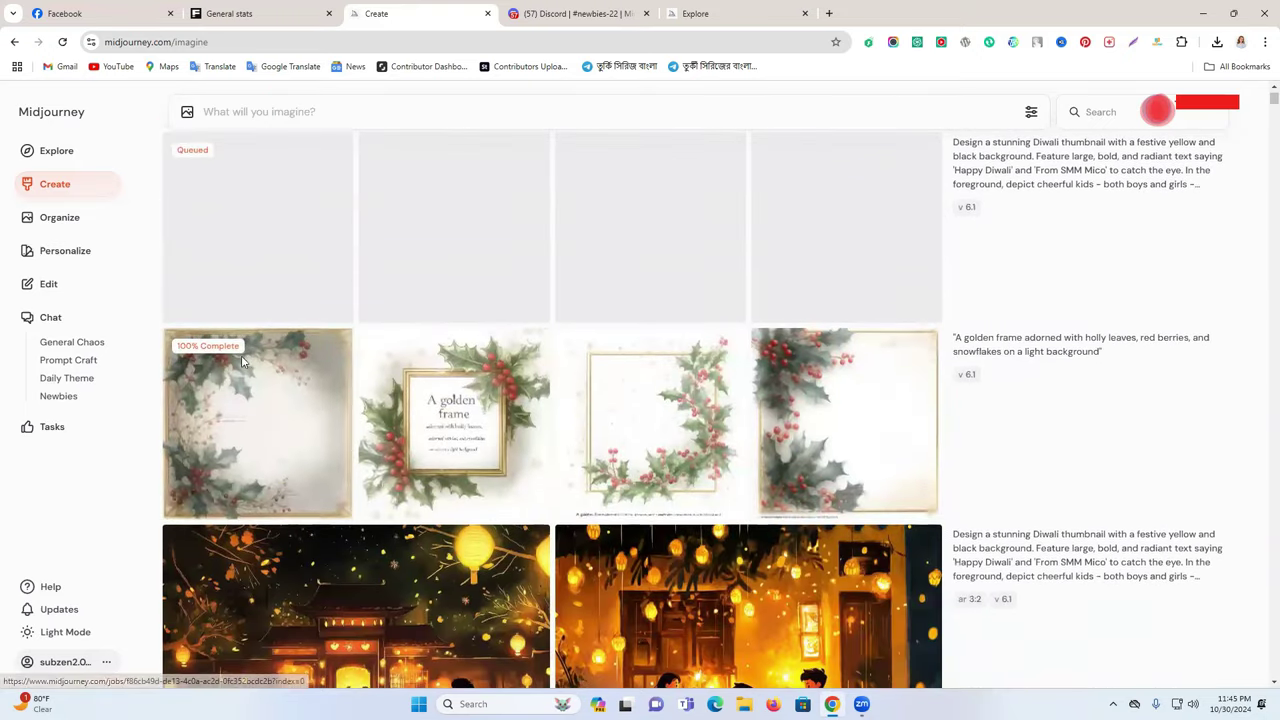
pyautogui.moveTo(411, 380)
pyautogui.scroll(-1, 438, 314)
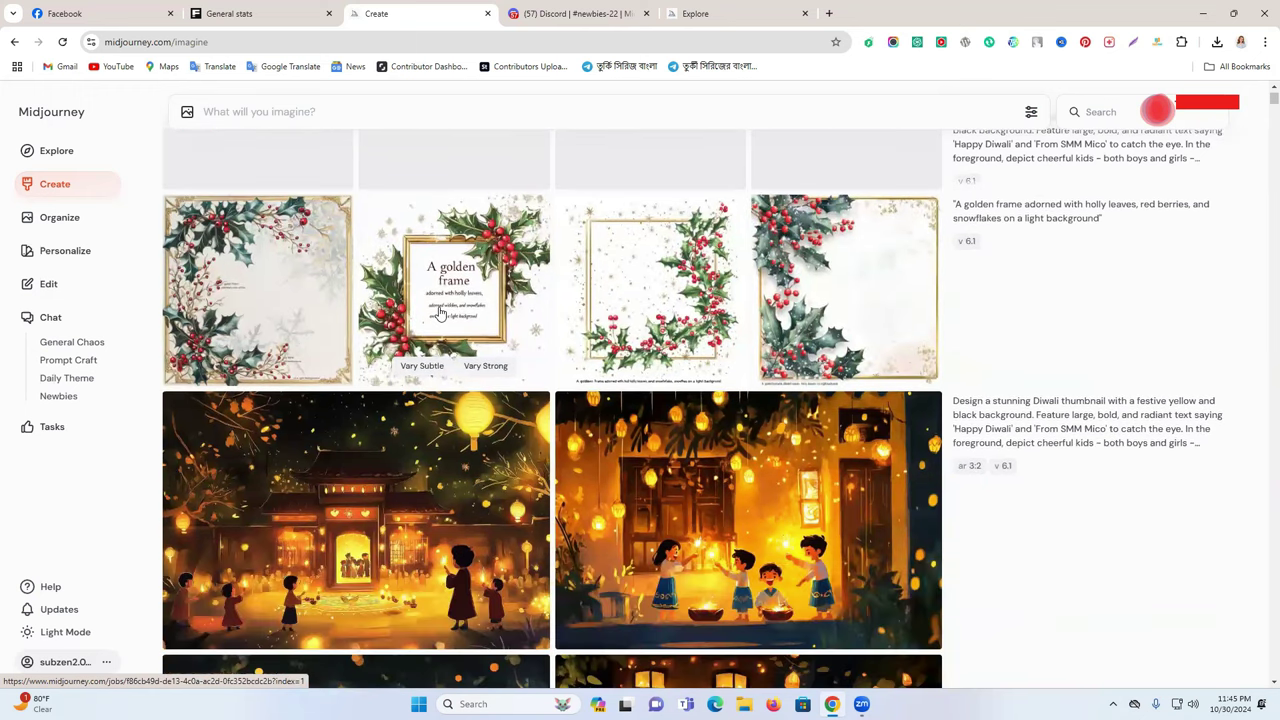
pyautogui.scroll(-1, 440, 330)
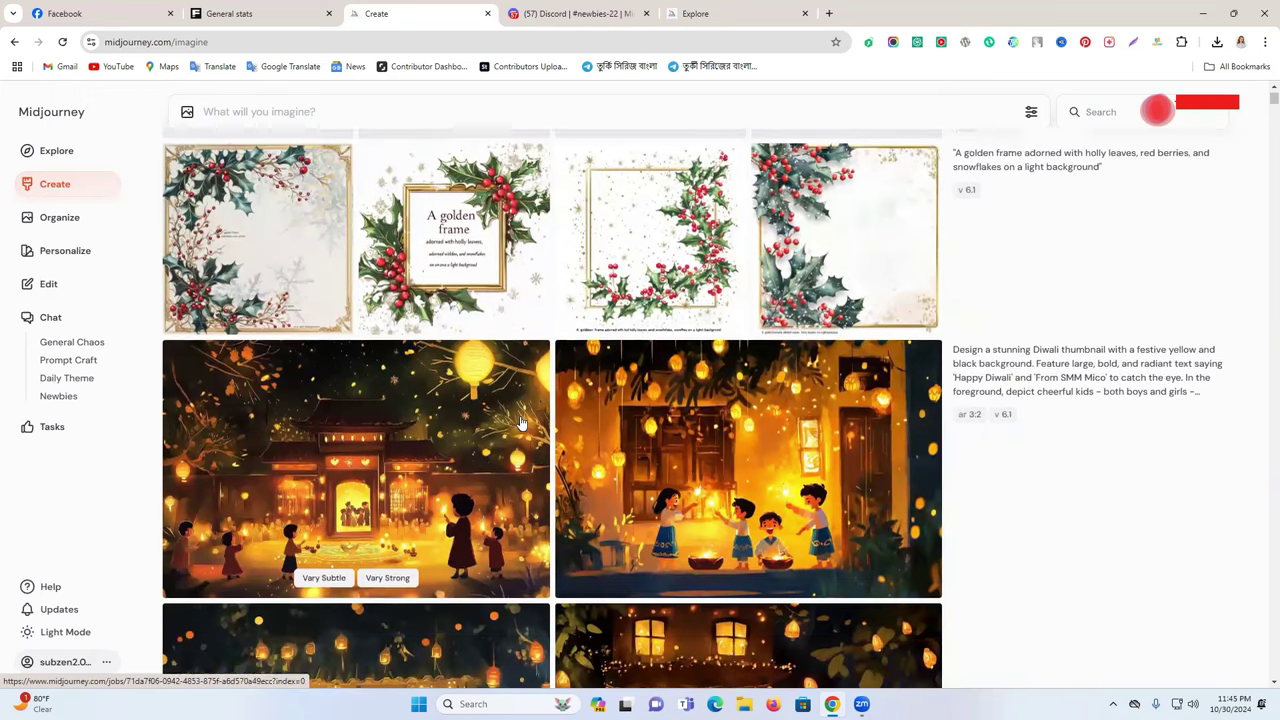
# Browse the random community images on the Explore page and return to the start of the gallery.
pyautogui.click(56, 151)
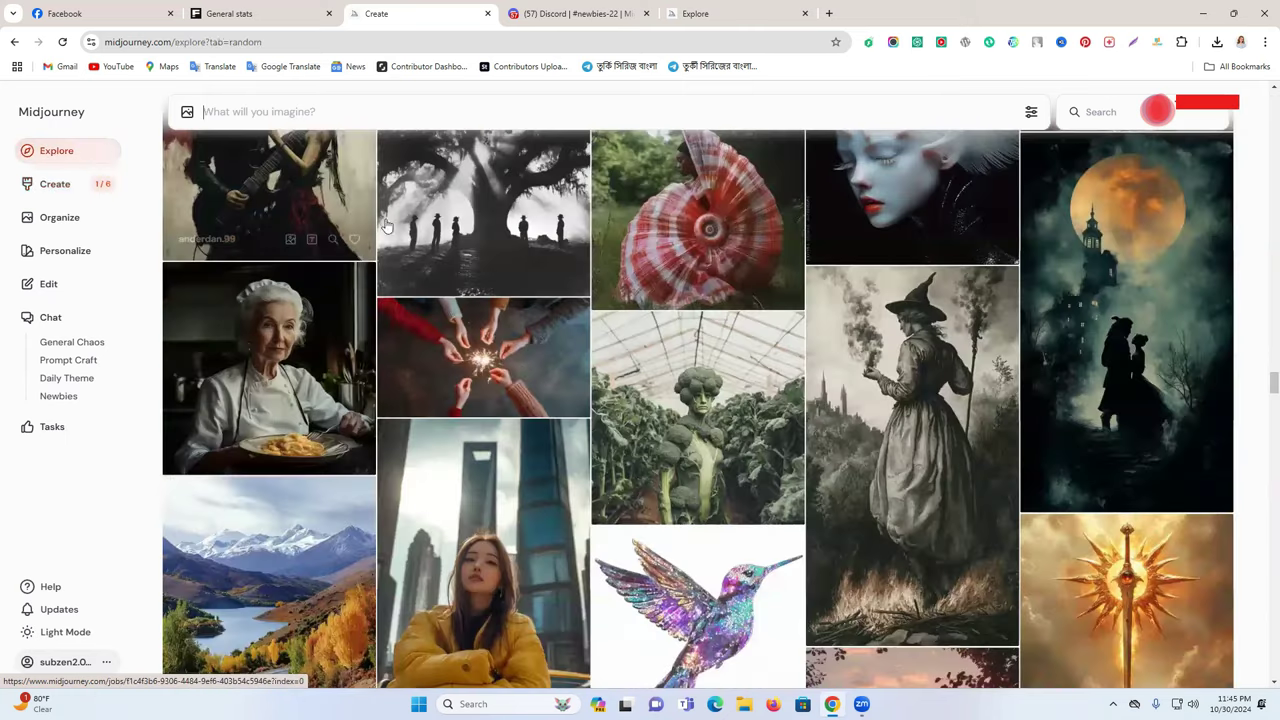
pyautogui.scroll(-5, 528, 392)
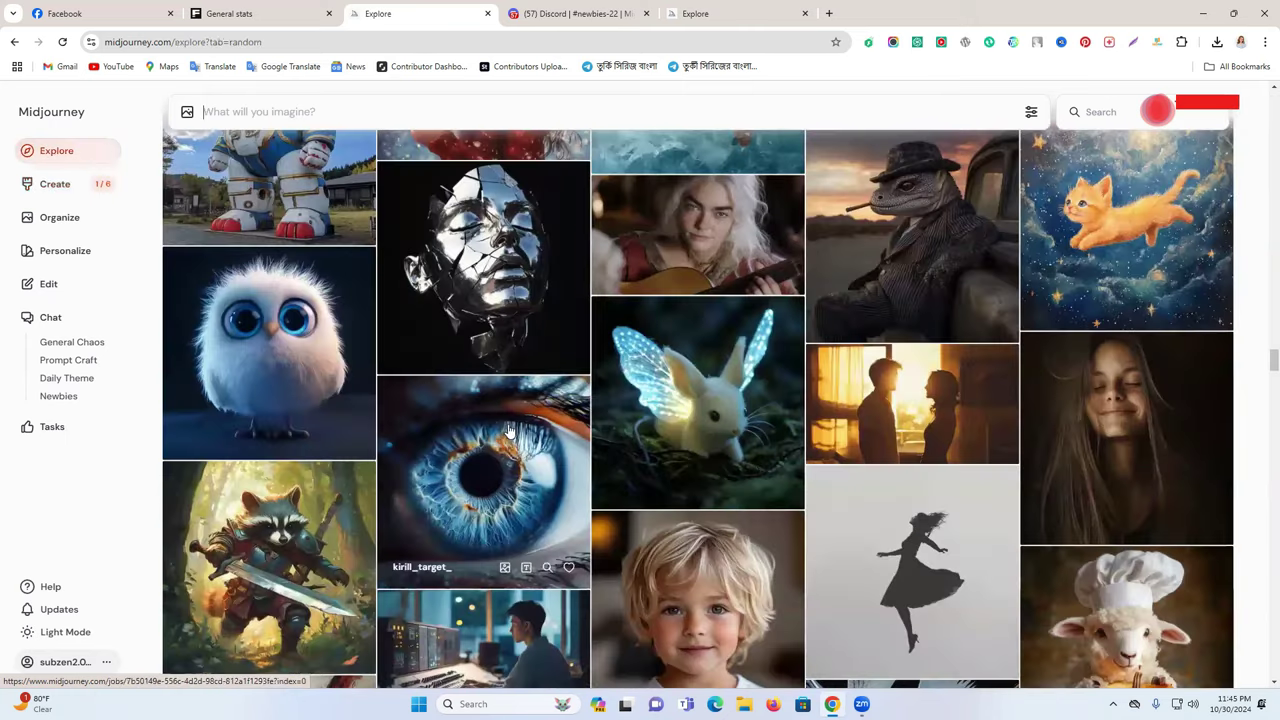
pyautogui.scroll(-5, 510, 425)
pyautogui.scroll(-5, 1263, 272)
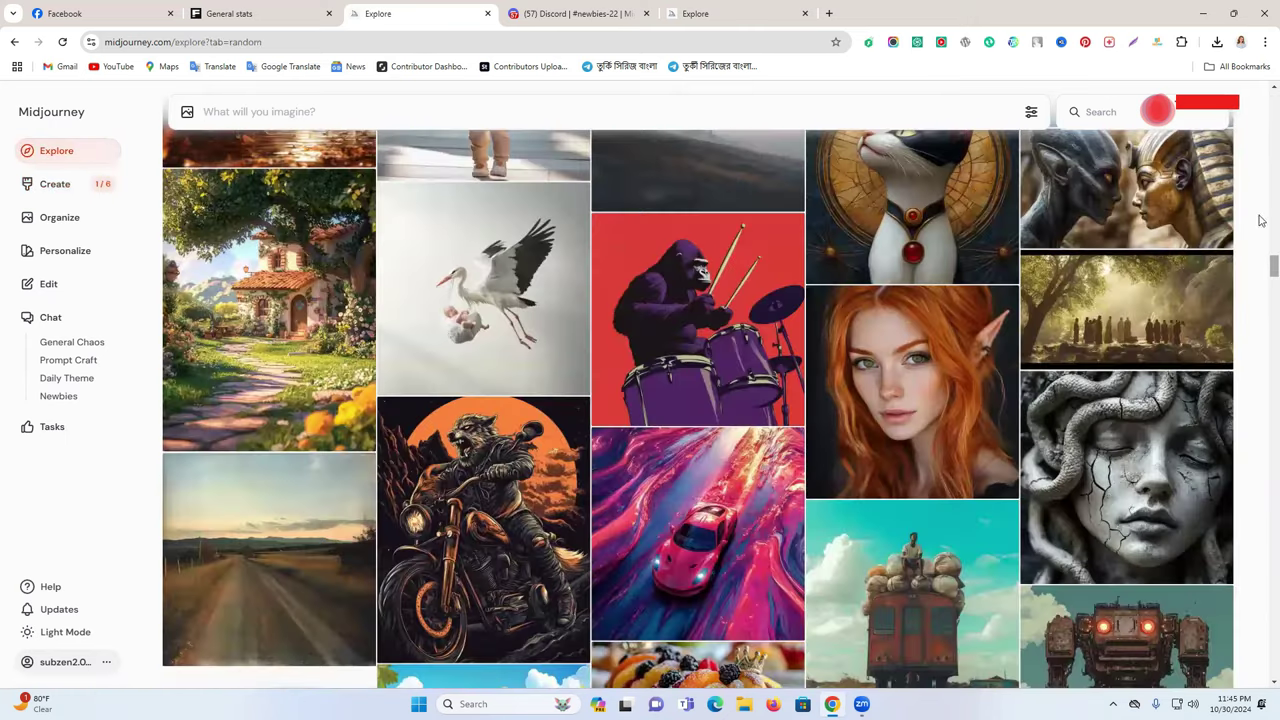
pyautogui.scroll(15, 382, 261)
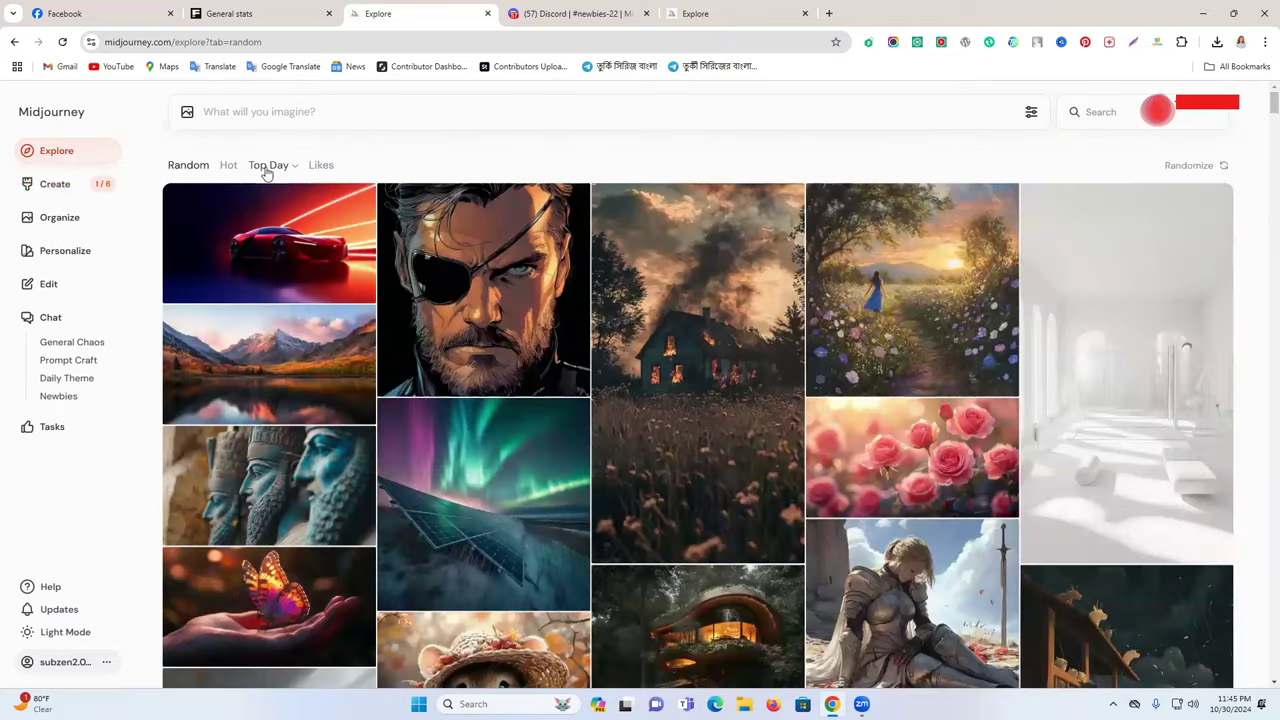
# Show the Top Day community images and look through the gallery.
pyautogui.click(266, 166)
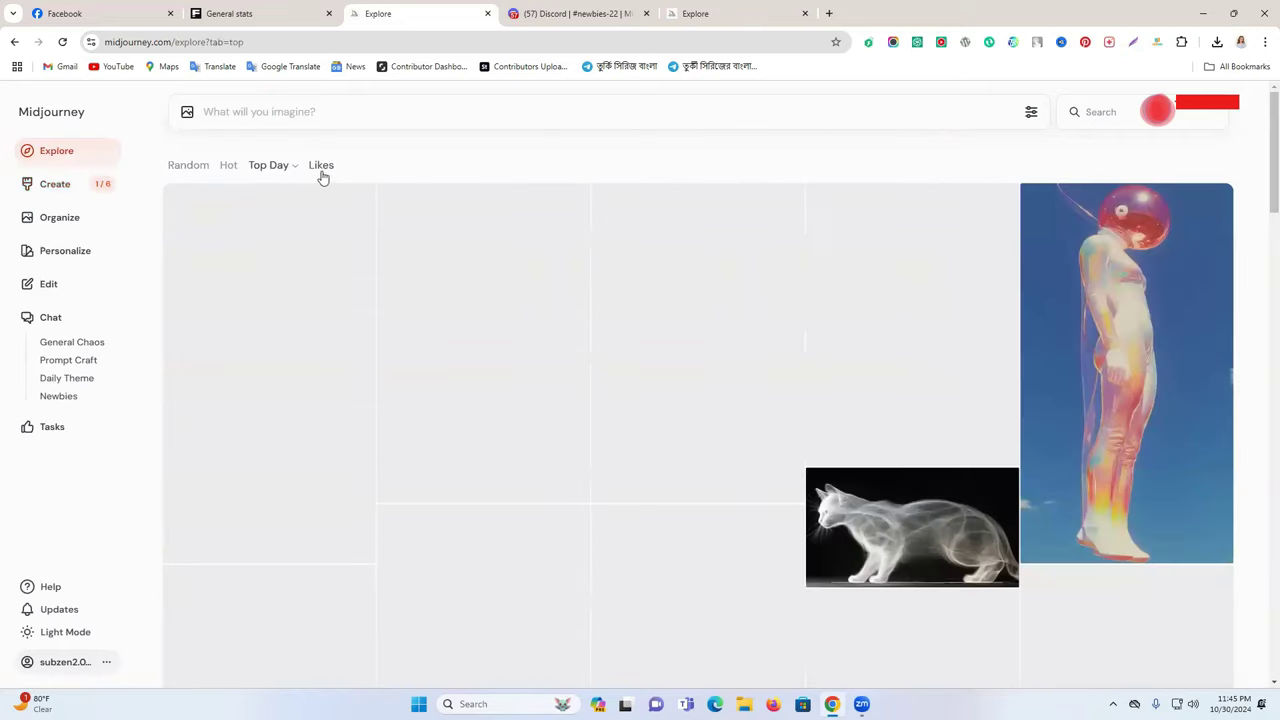
pyautogui.scroll(-5, 543, 471)
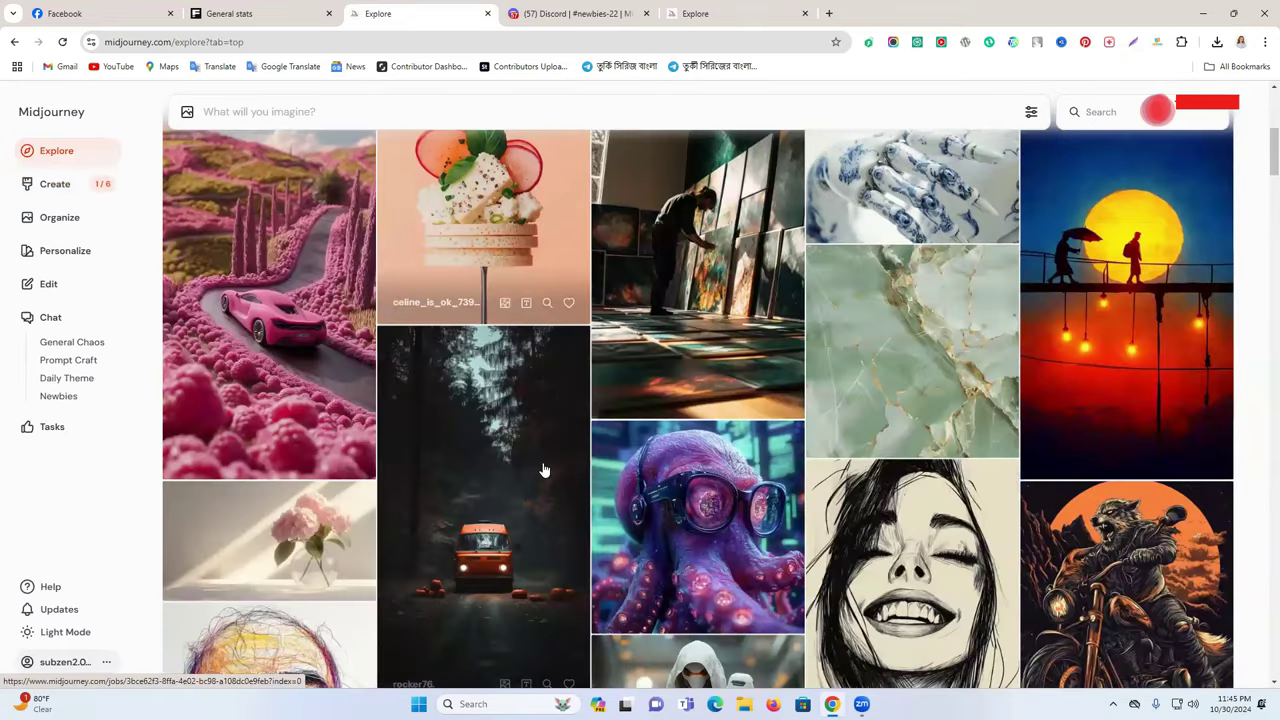
pyautogui.scroll(-3, 536, 526)
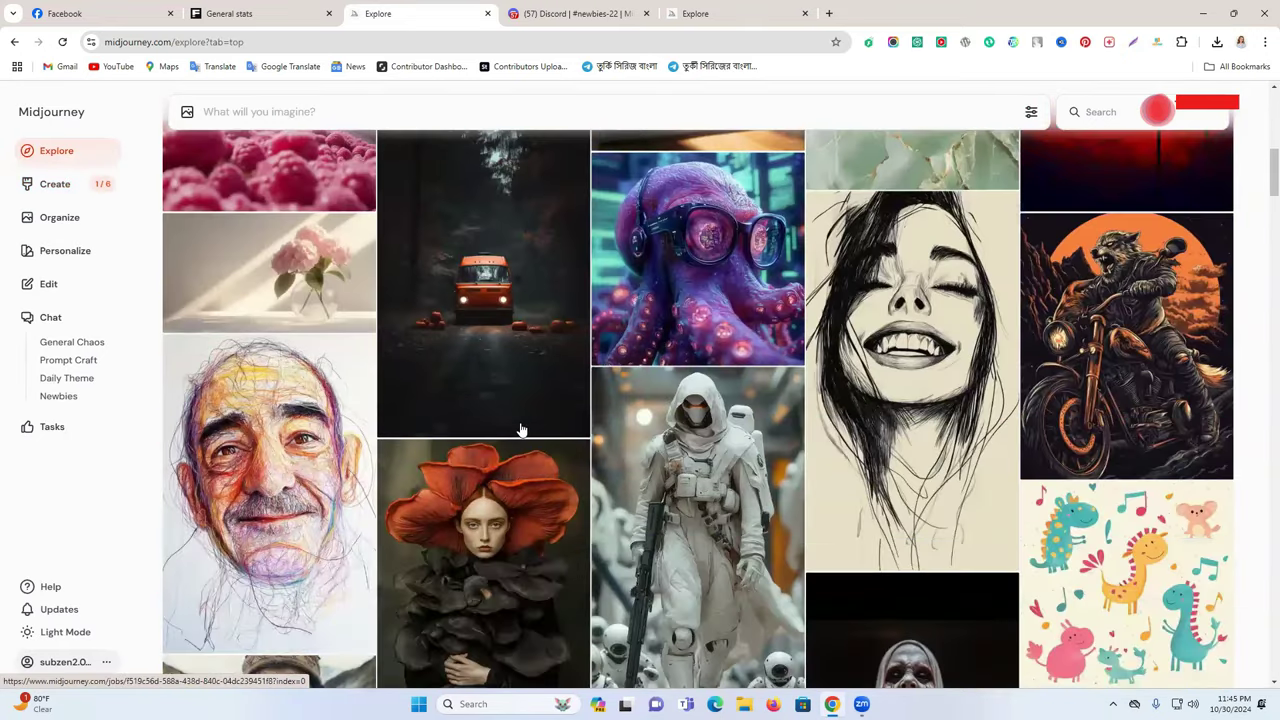
pyautogui.scroll(4, 521, 428)
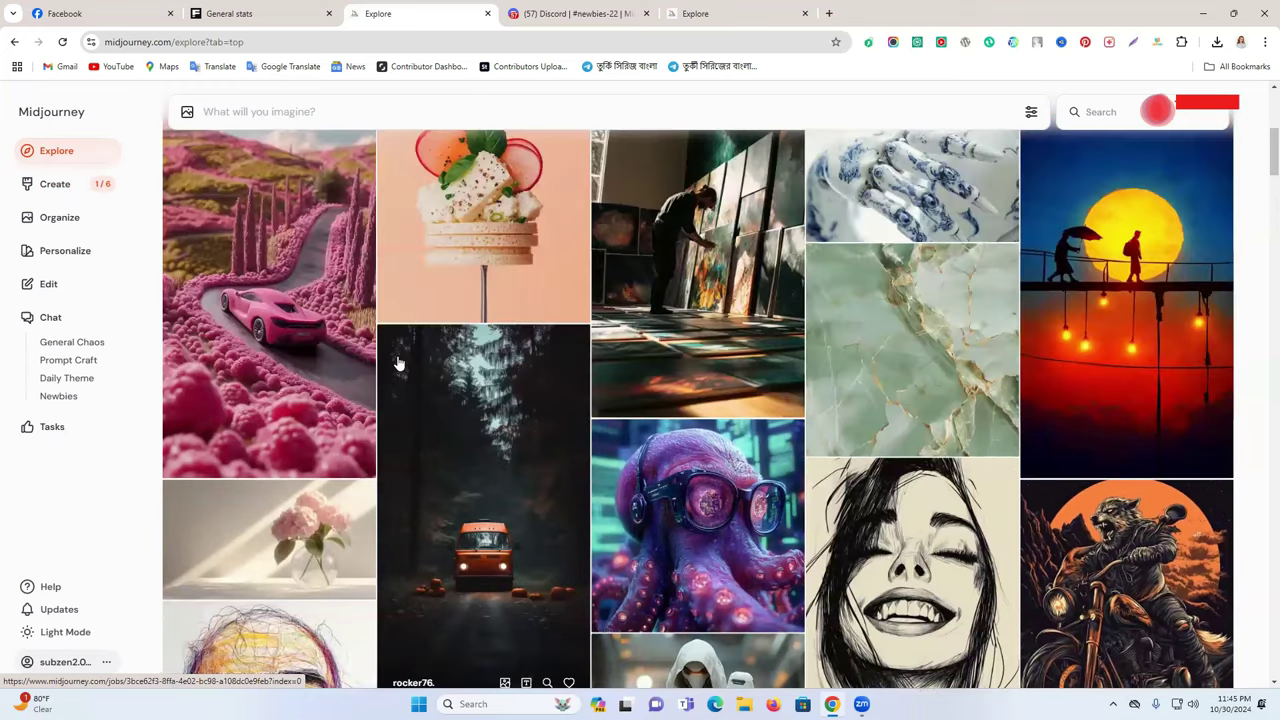
# Open the orange camper van in the dark forest image and copy its full prompt text.
pyautogui.scroll(-3, 394, 366)
pyautogui.scroll(1, 485, 356)
pyautogui.click(483, 352)
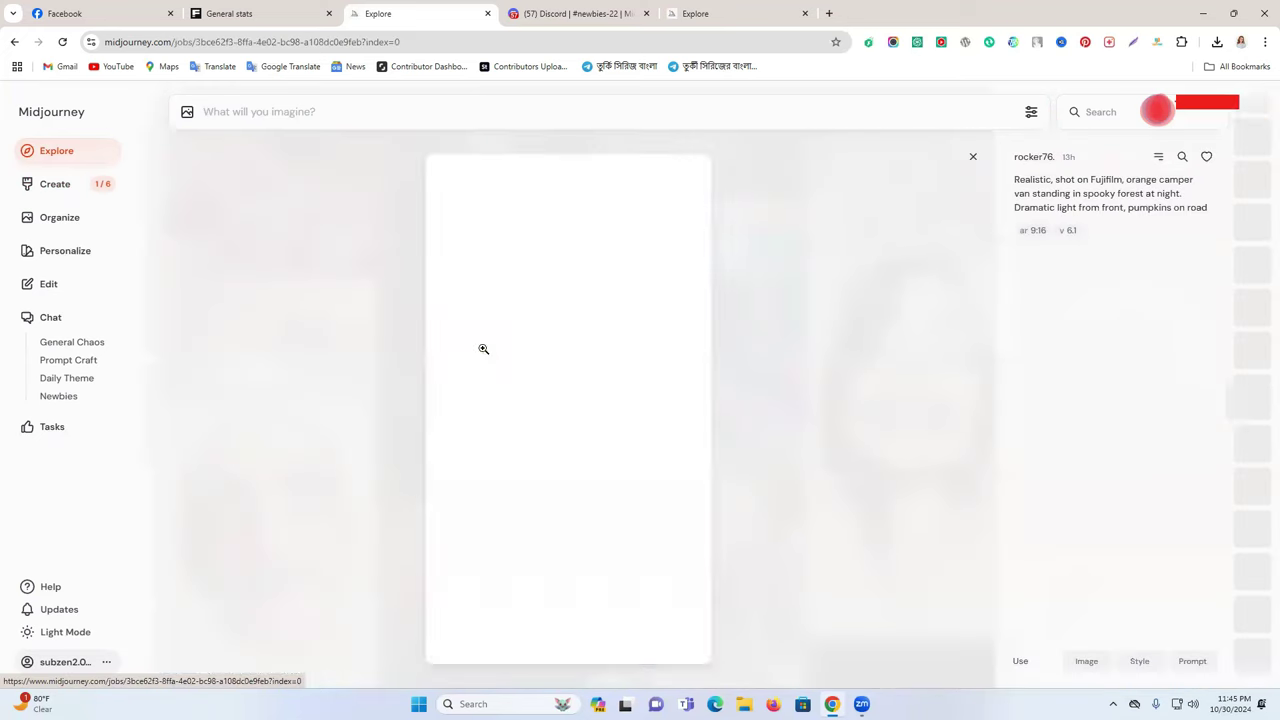
pyautogui.tripleClick(1064, 206)
pyautogui.rightClick(1064, 206)
pyautogui.click(1010, 217)
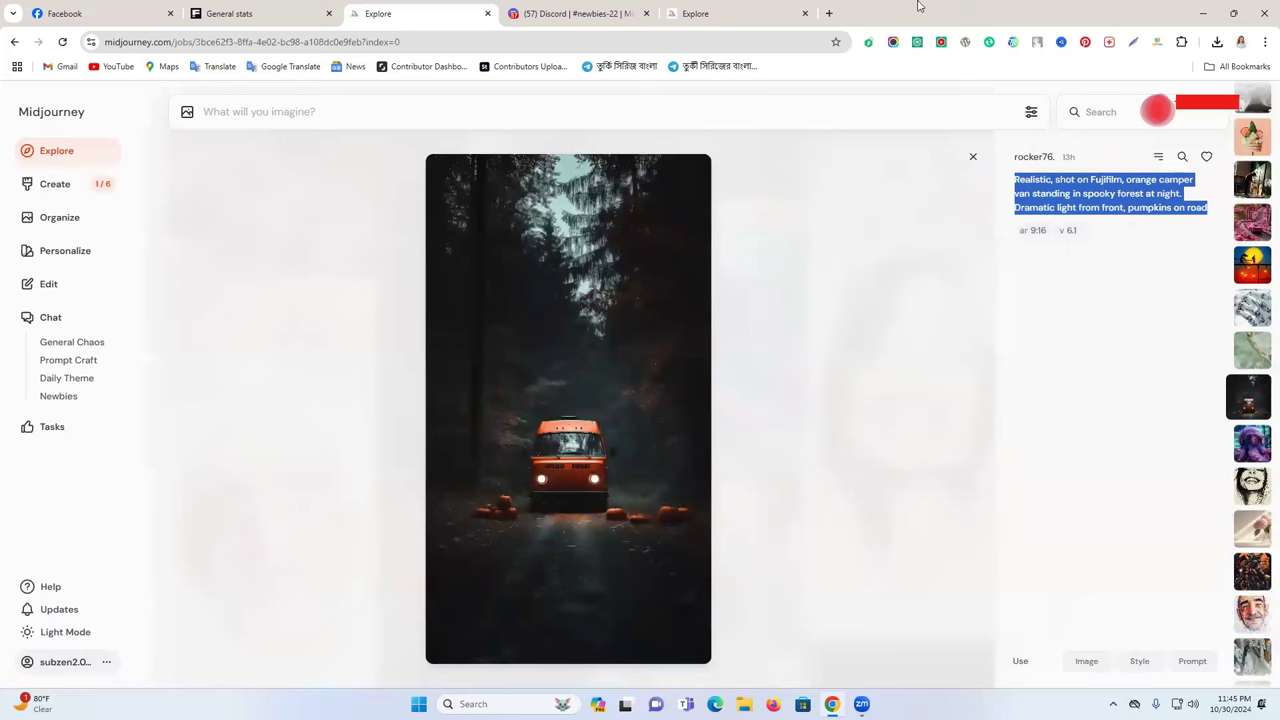
# Open chatgpt.com in a new browser tab and send the copied camper van prompt followed by the word "rewrite".
pyautogui.click(829, 13)
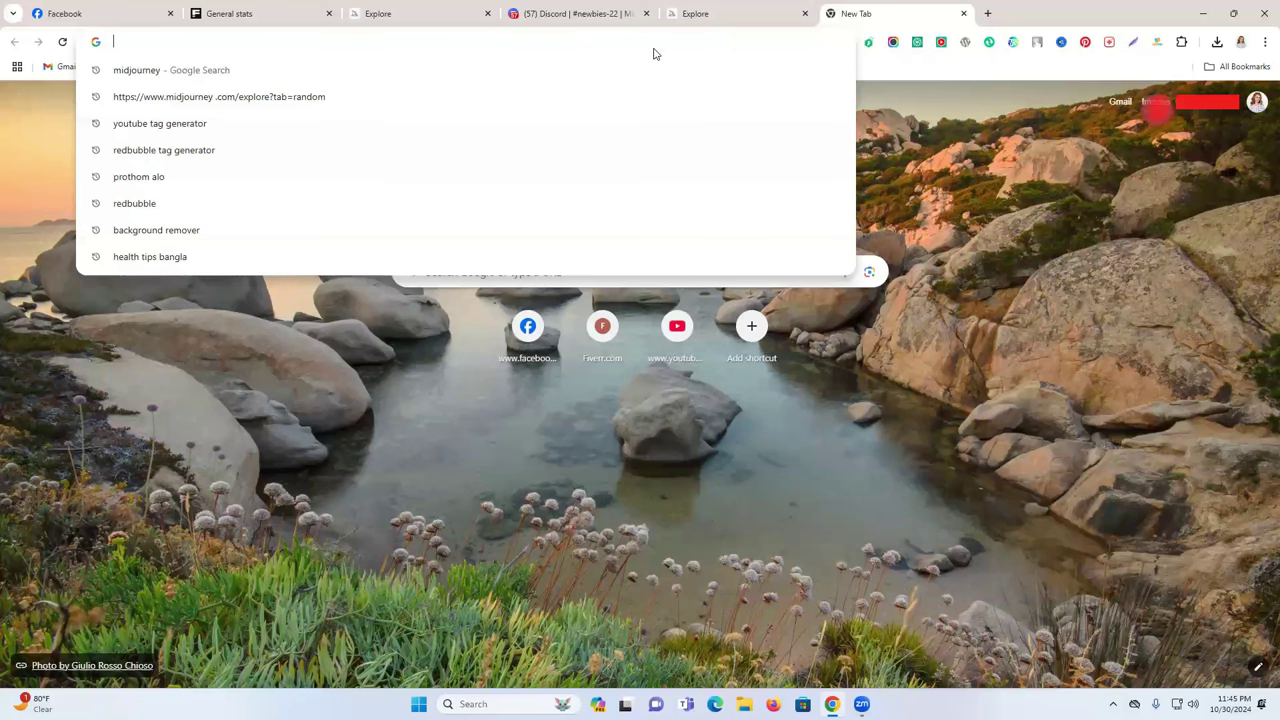
pyautogui.write('chatgpt.com')
pyautogui.press('Return')
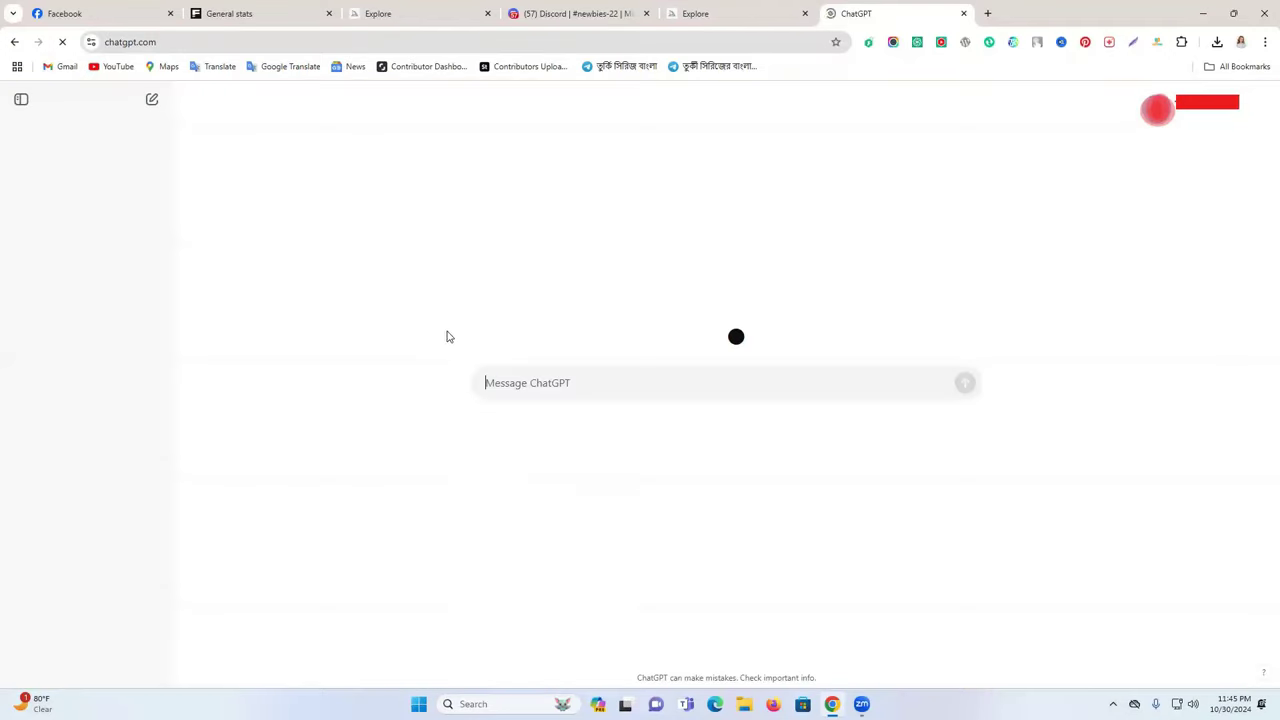
pyautogui.hotkey('ctrl', 'v')
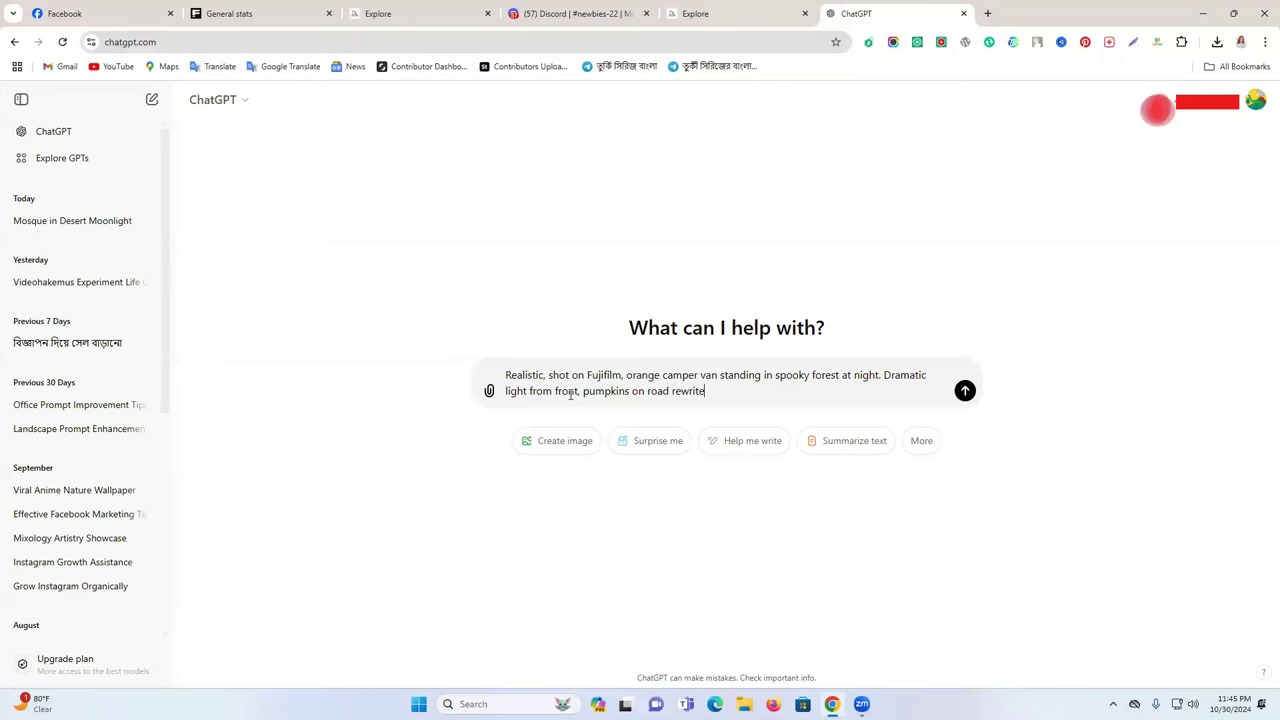
pyautogui.press('Return')
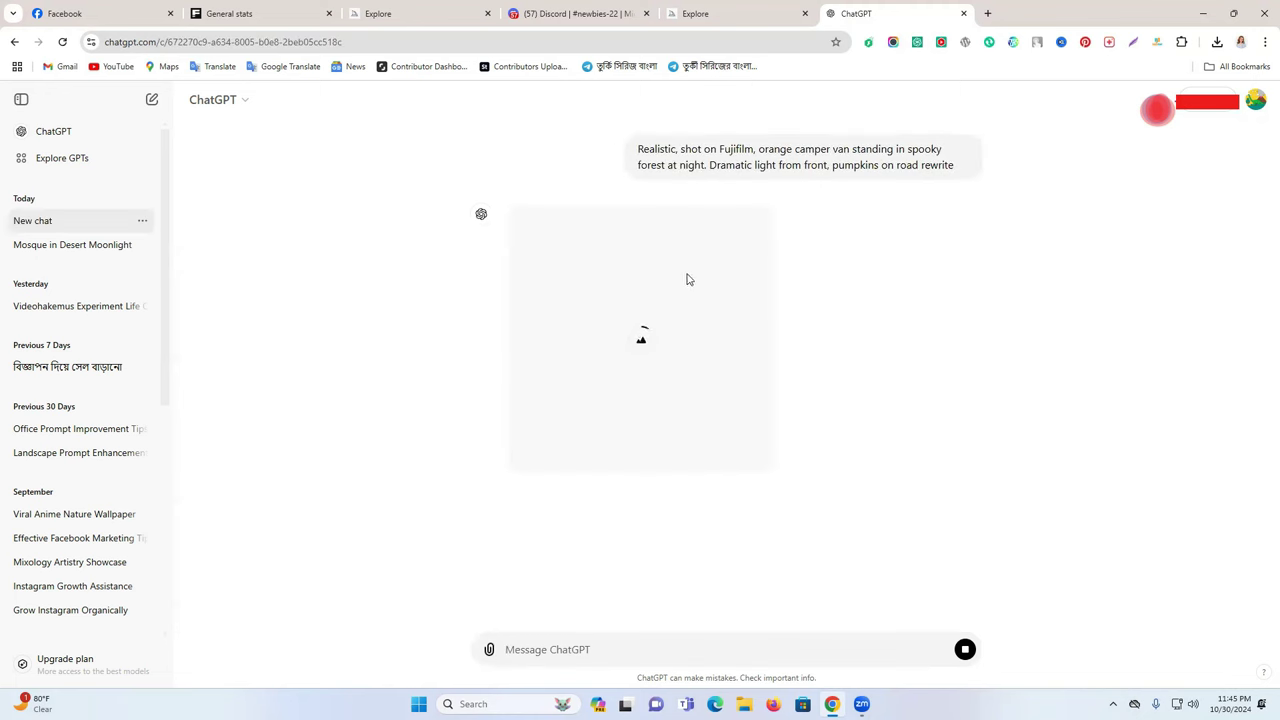
# Edit the sent camper van message, adding a closing quotation mark after "road" to separate the prompt from "rewrite".
pyautogui.tripleClick(703, 162)
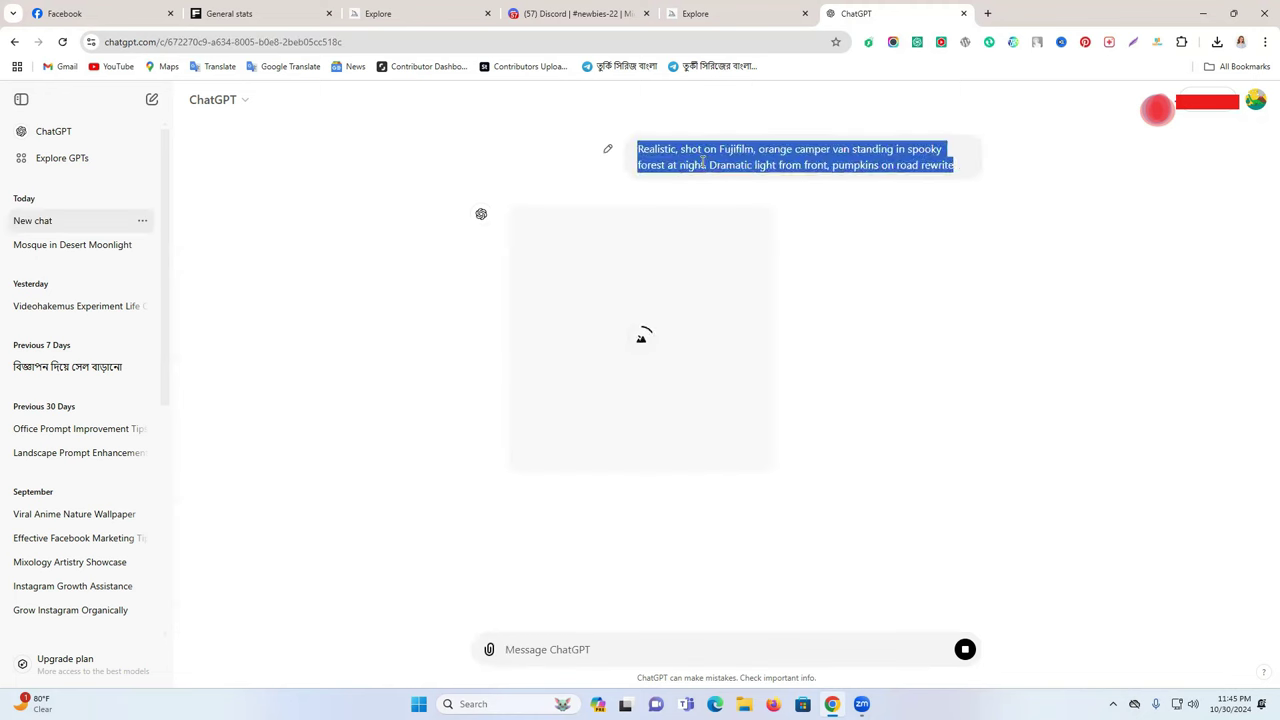
pyautogui.click(607, 149)
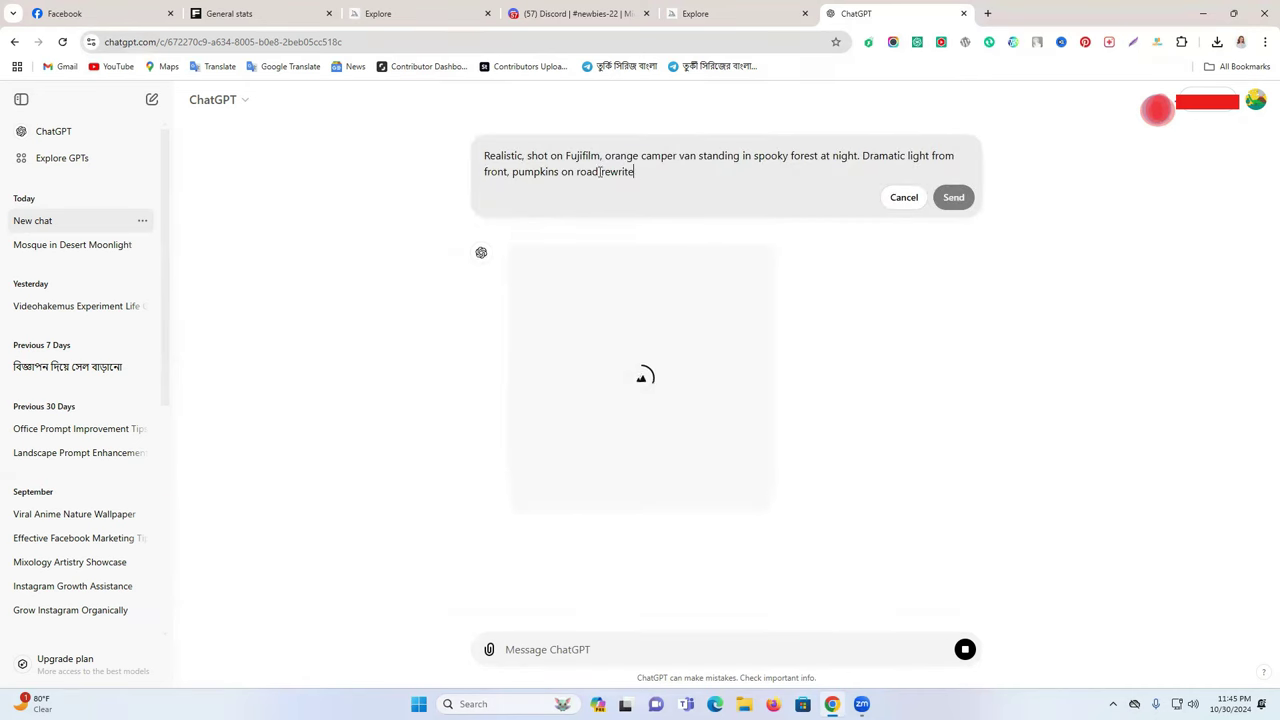
pyautogui.write(',')
pyautogui.press('BackSpace')
pyautogui.write(',')
pyautogui.write("'")
pyautogui.tripleClick(654, 163)
pyautogui.rightClick(652, 165)
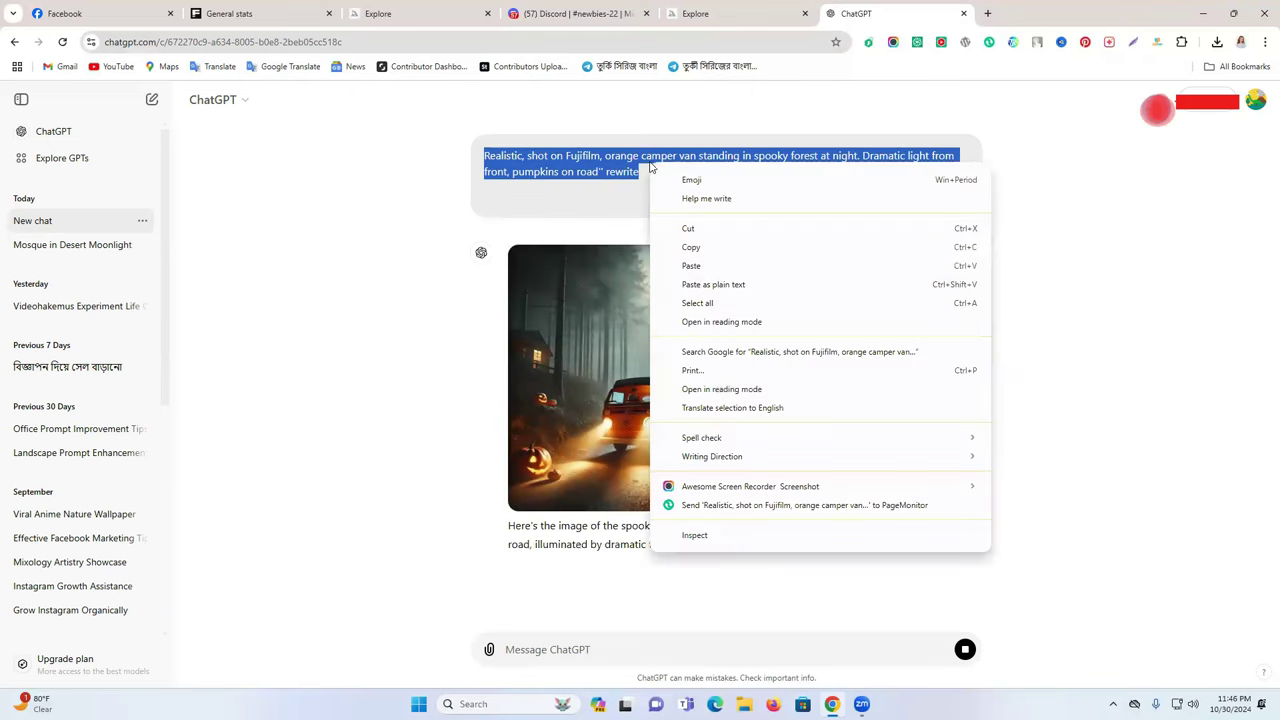
pyautogui.click(1146, 371)
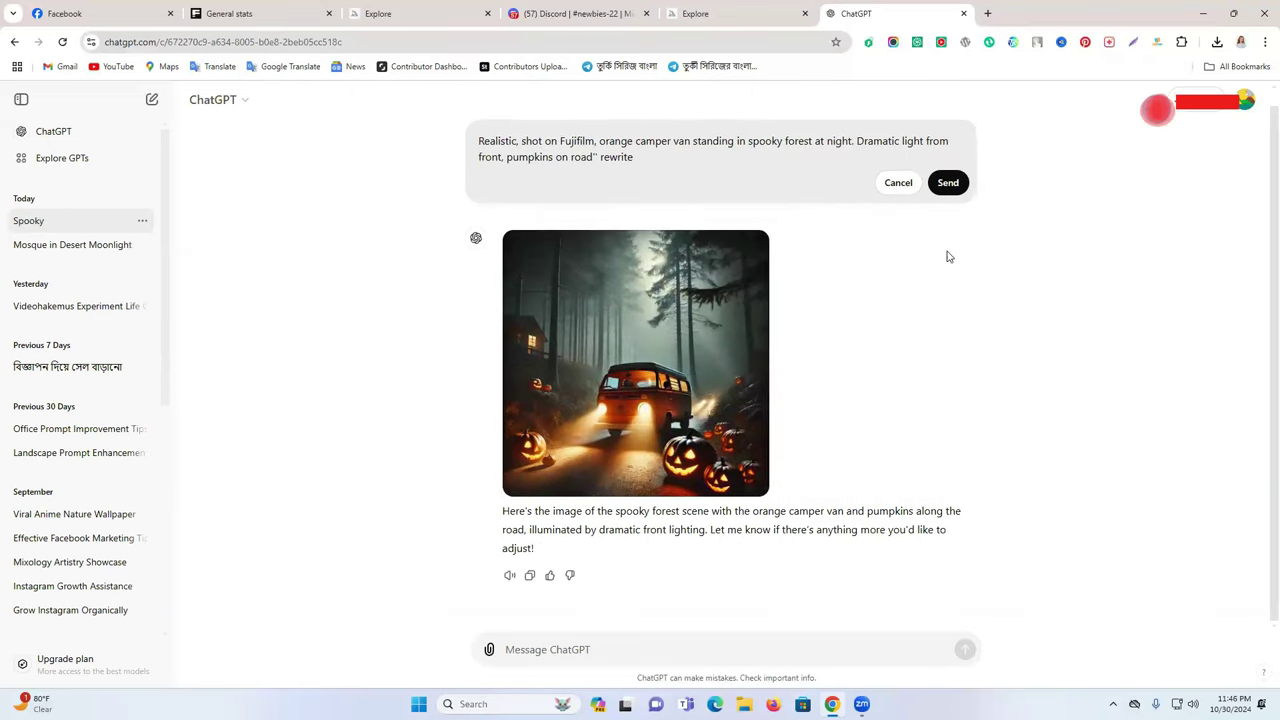